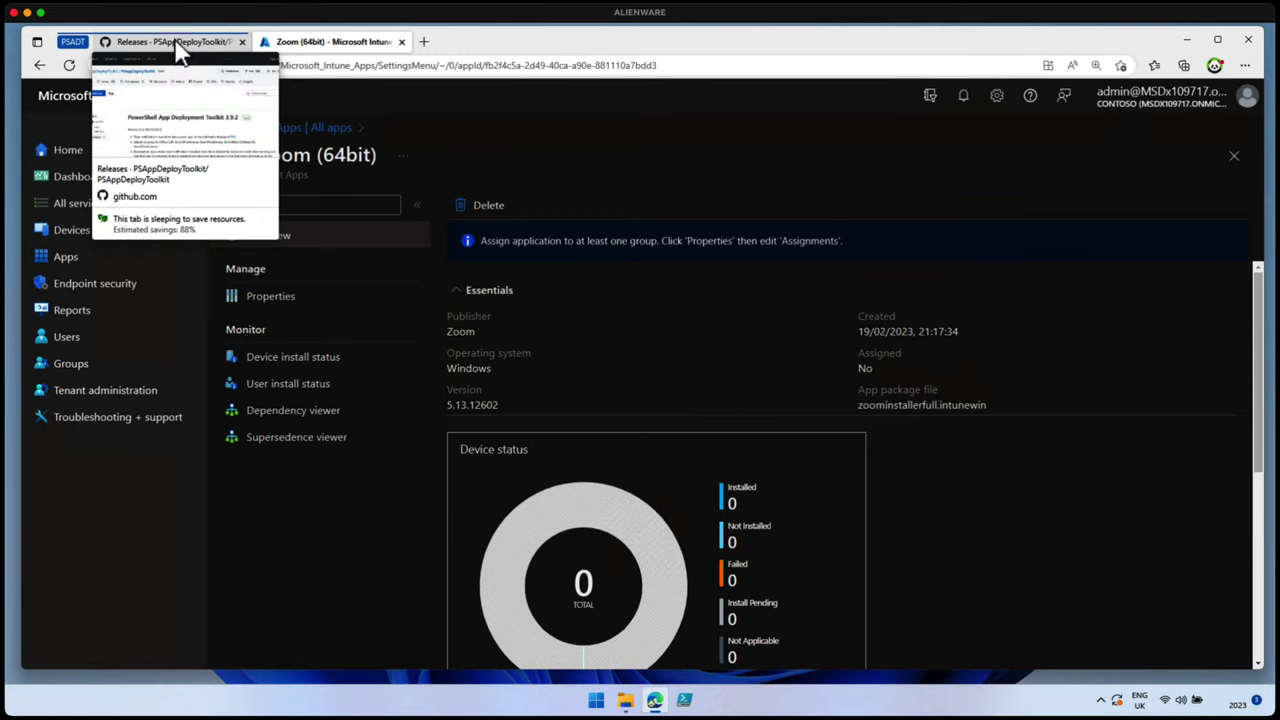
# Step: Download PSAppDeployToolkit_v3.9.2.zip from the GitHub Releases assets and show it in Downloads
pyautogui.click(181, 50)
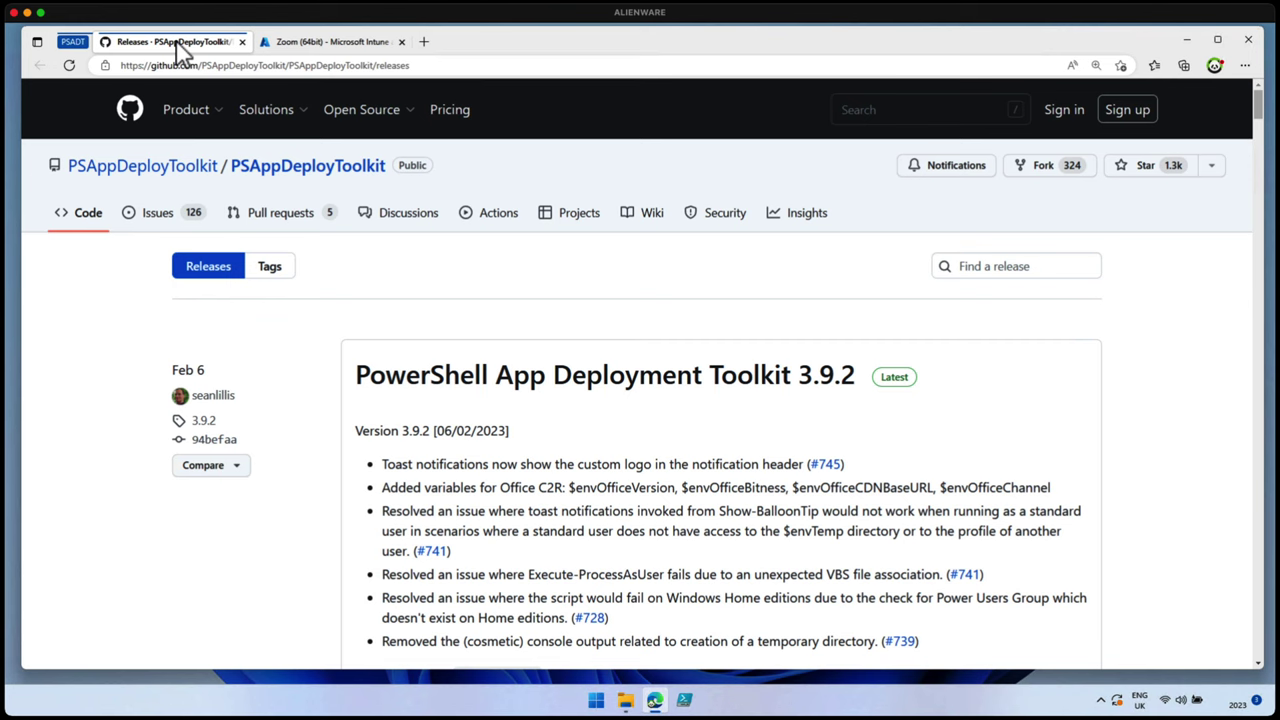
pyautogui.scroll(-2, 1030, 268)
pyautogui.moveTo(1258, 116); pyautogui.dragTo(1264, 138)
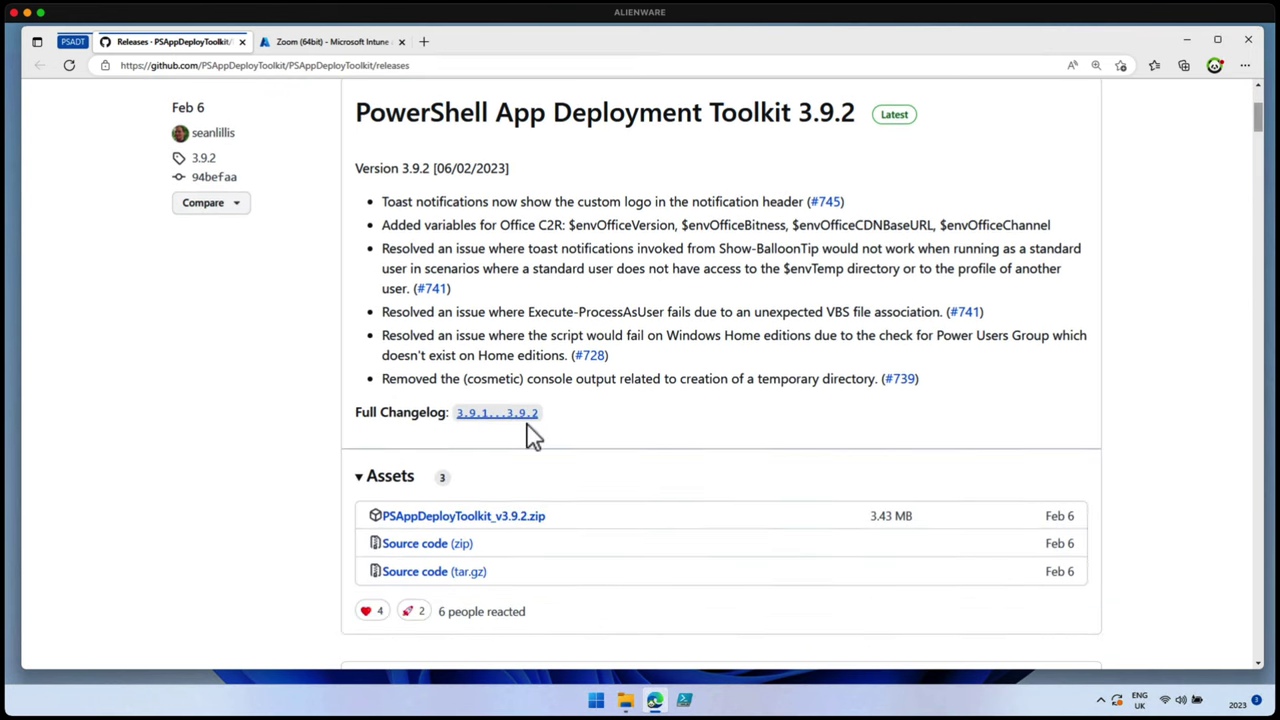
pyautogui.click(535, 518)
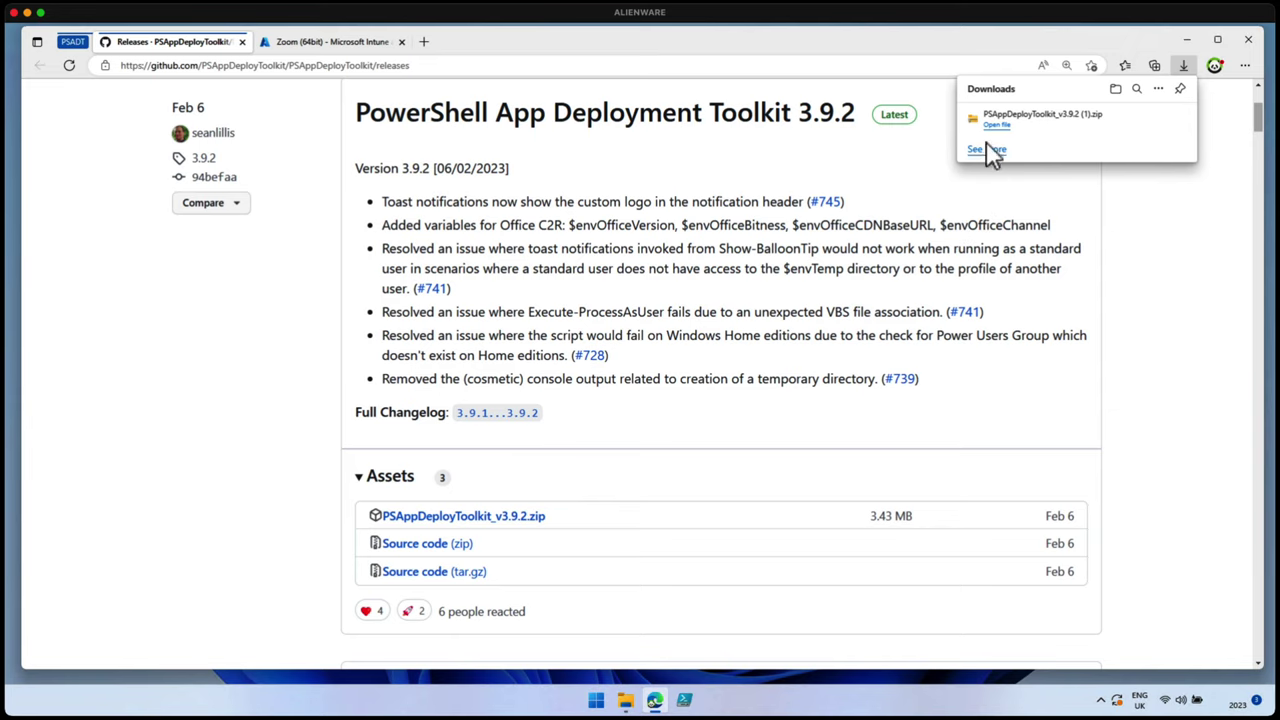
pyautogui.moveTo(1006, 143)
pyautogui.click(1139, 121)
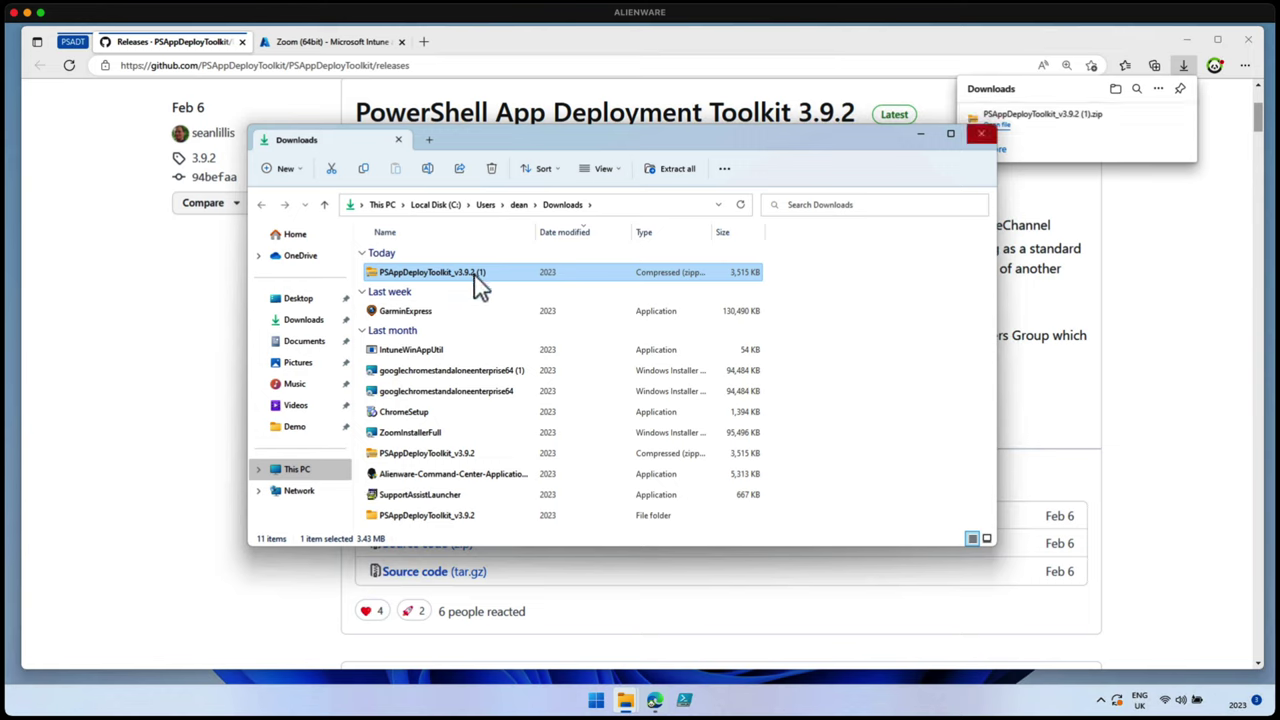
# Step: Open the downloaded toolkit zip in Windows Explorer and select its Toolkit folder
pyautogui.rightClick(480, 285)
pyautogui.moveTo(570, 340)
pyautogui.click(712, 342)
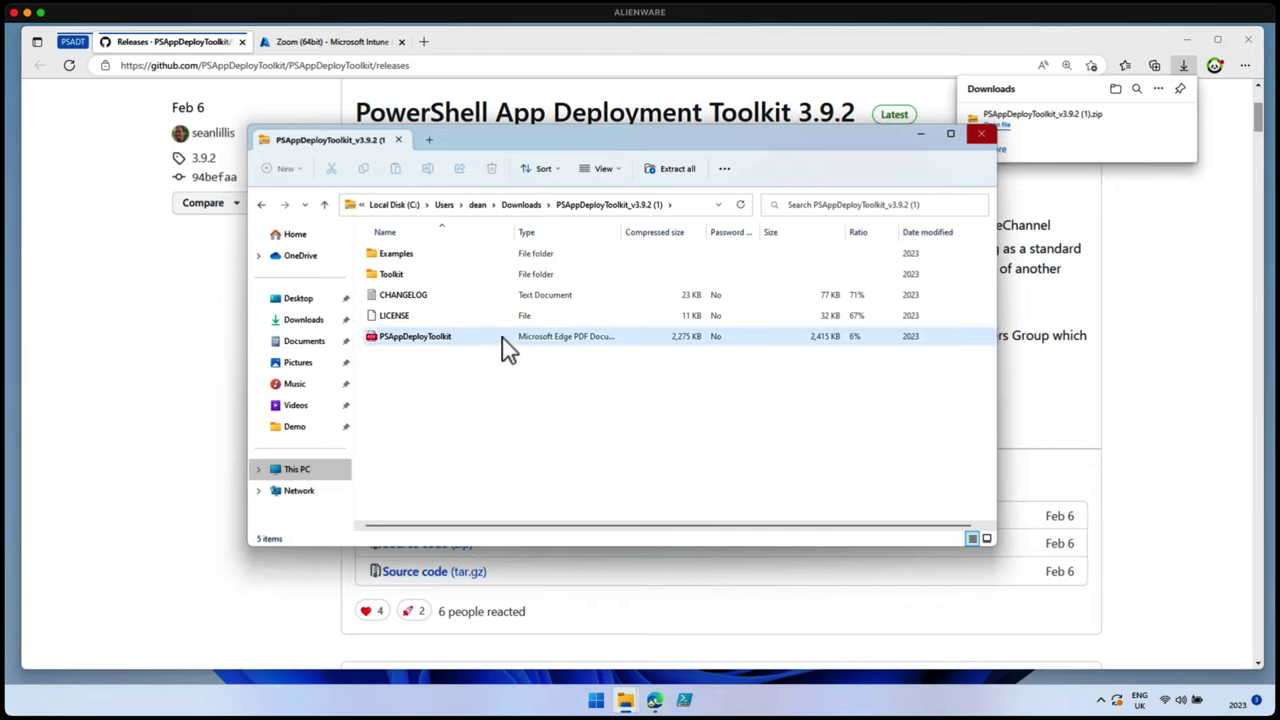
pyautogui.click(462, 278)
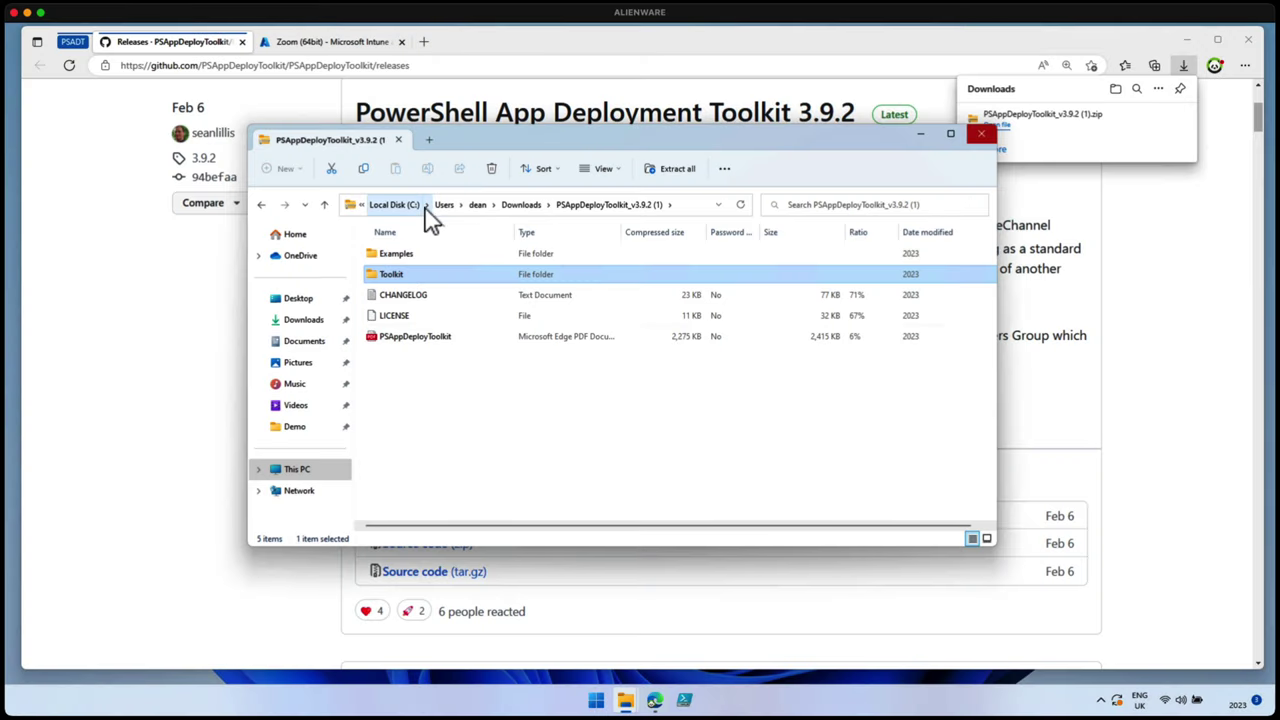
# Step: Browse the existing D:\example\Toolkit folder for comparison
pyautogui.click(259, 470)
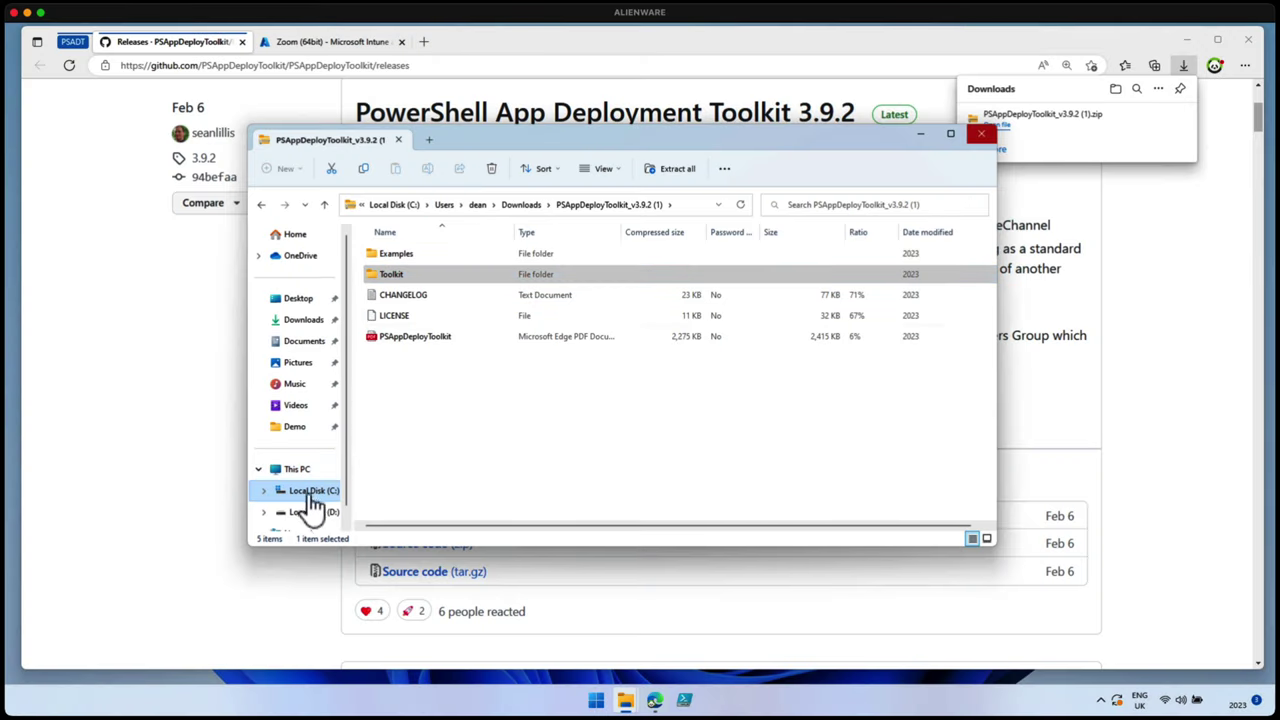
pyautogui.click(308, 511)
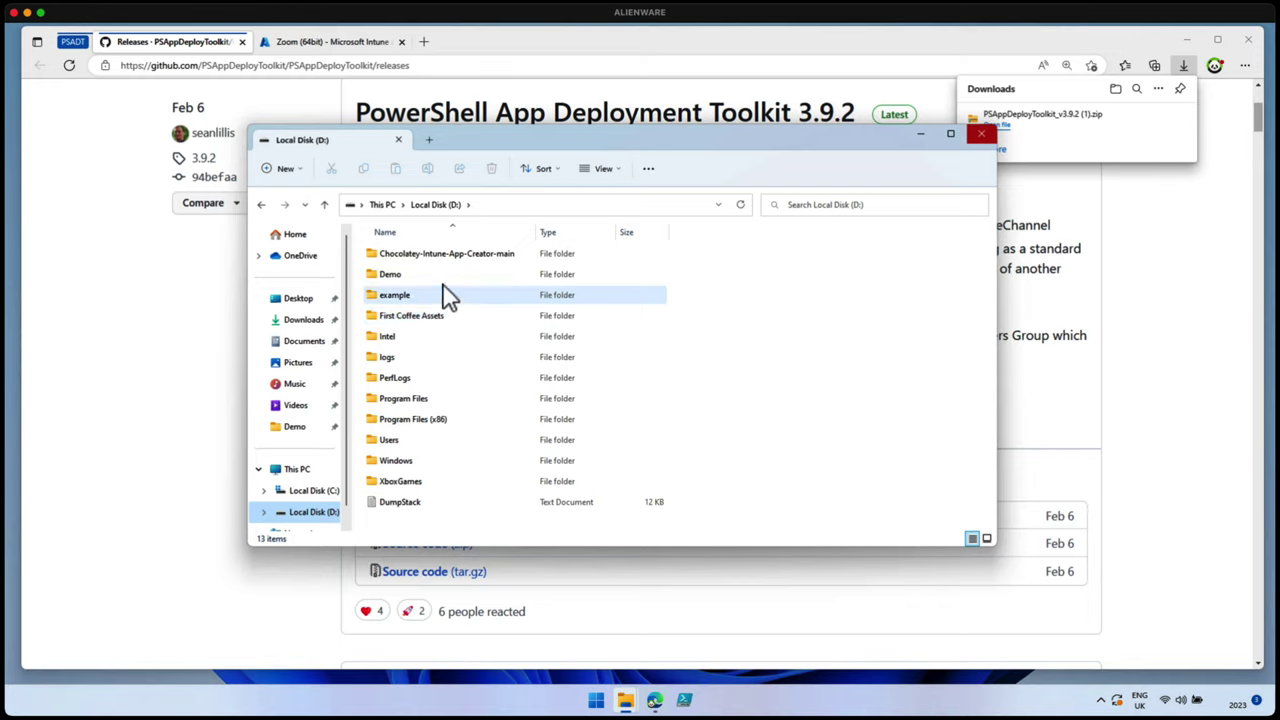
pyautogui.doubleClick(442, 297)
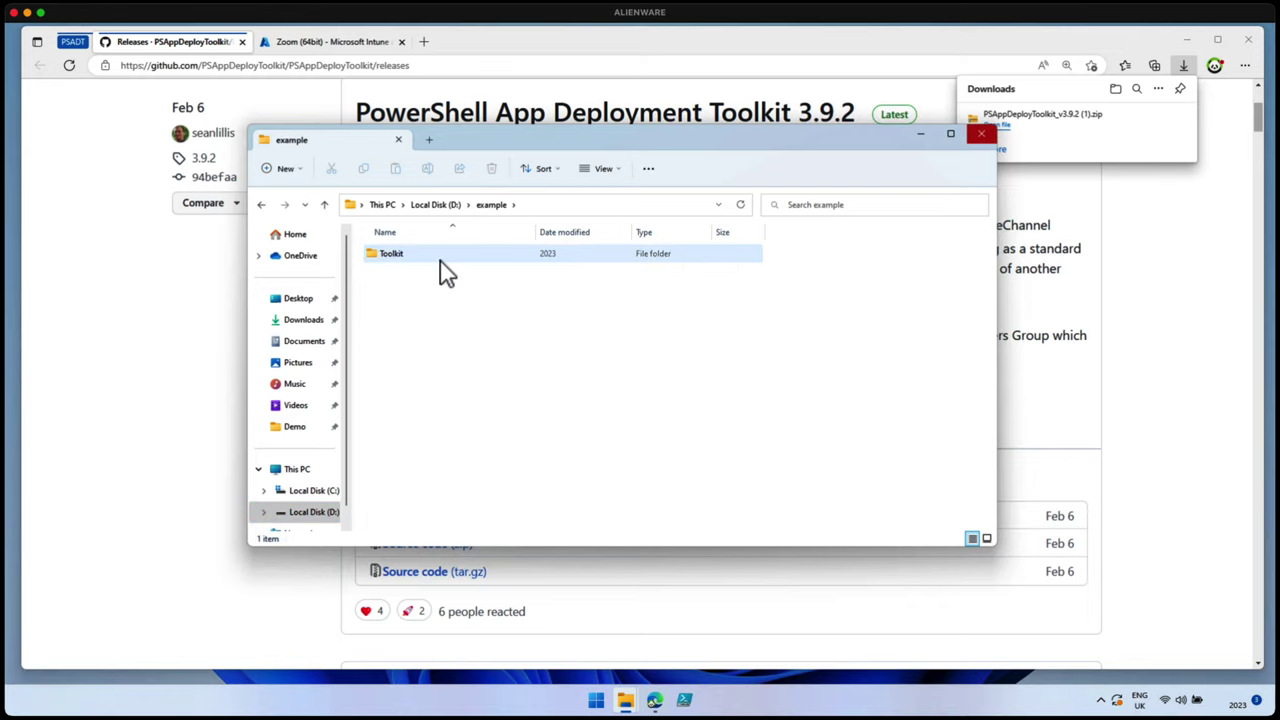
pyautogui.doubleClick(441, 257)
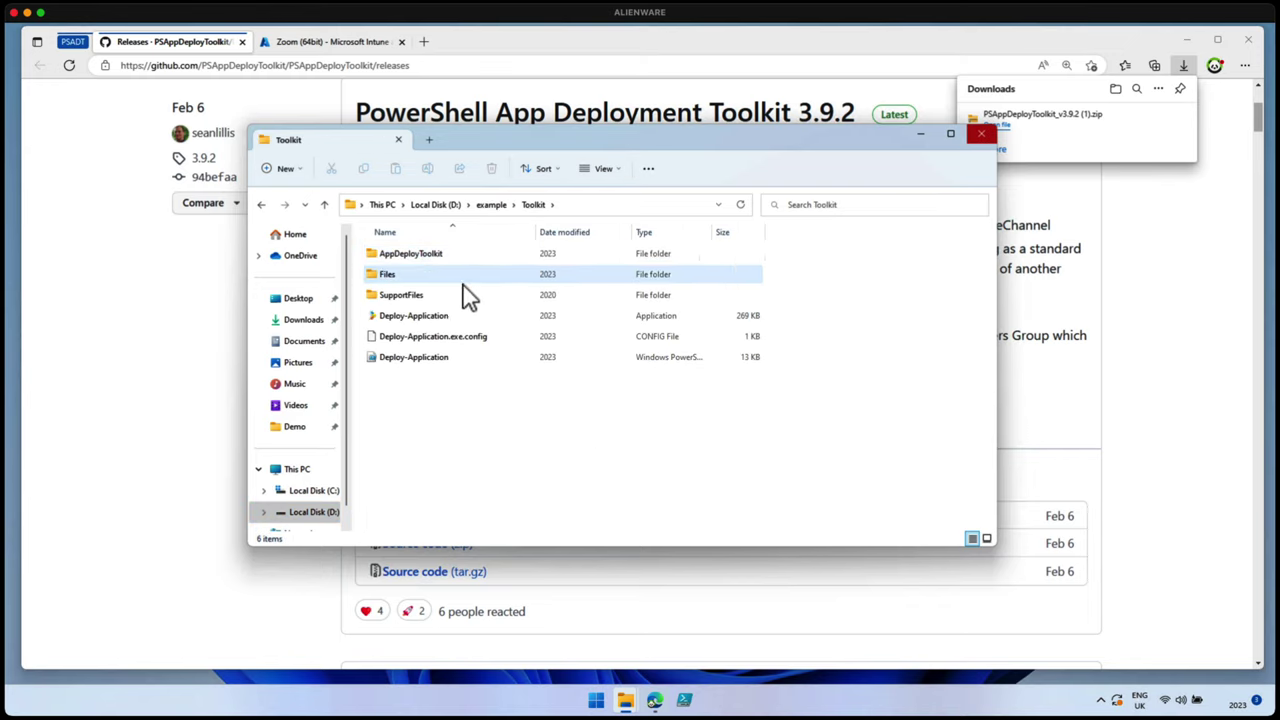
# Step: Select the AppDeployToolkit through SupportFiles folders inside the zip, then go to Local Disk (D:)
pyautogui.click(310, 322)
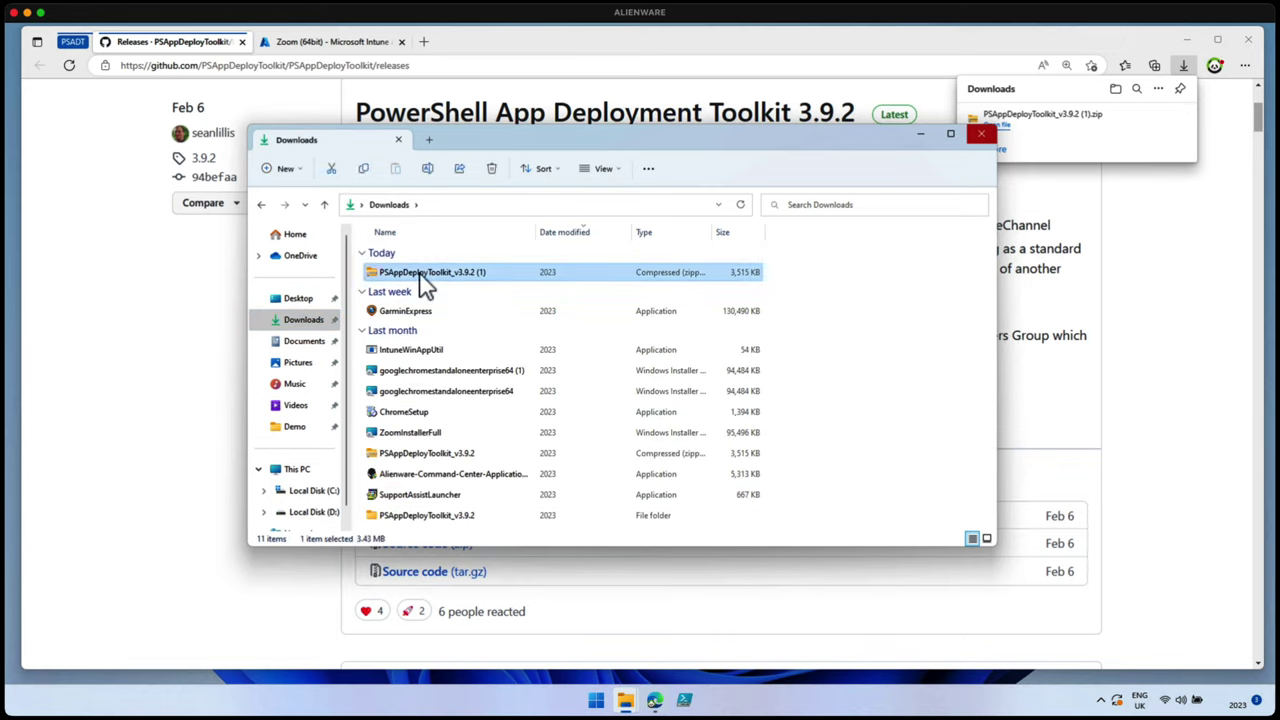
pyautogui.doubleClick(422, 274)
pyautogui.doubleClick(421, 273)
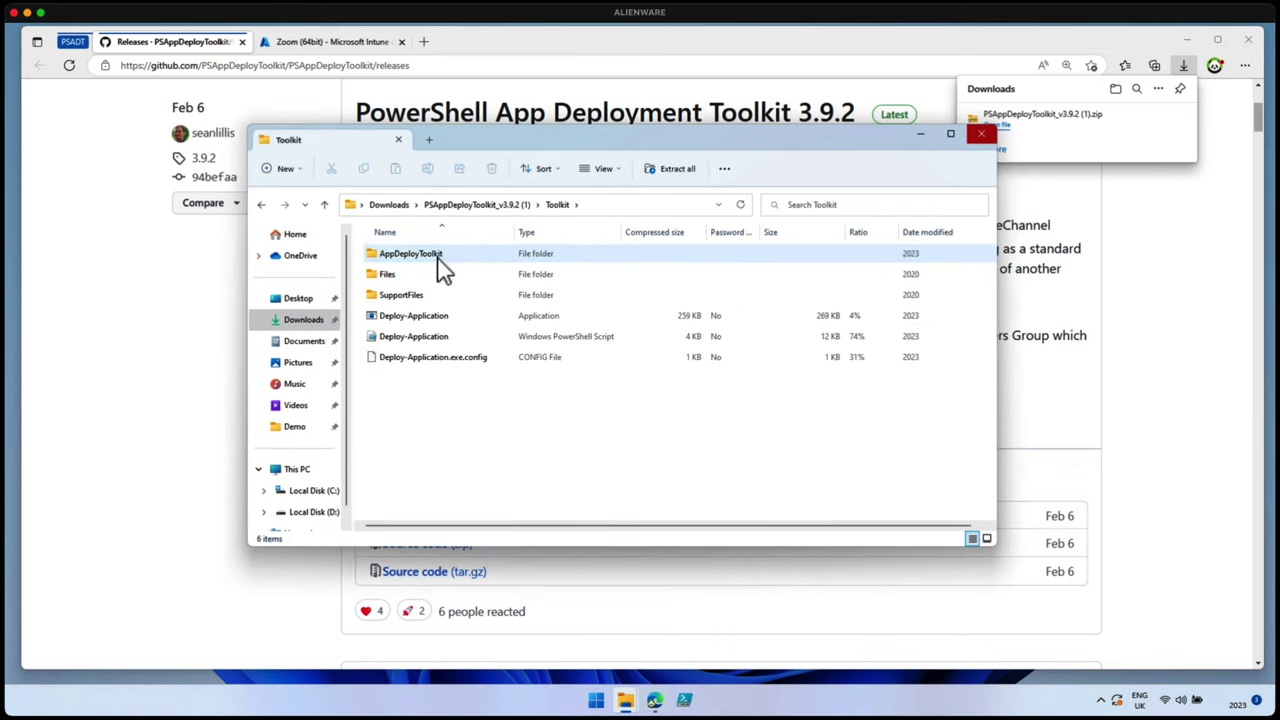
pyautogui.click(443, 258)
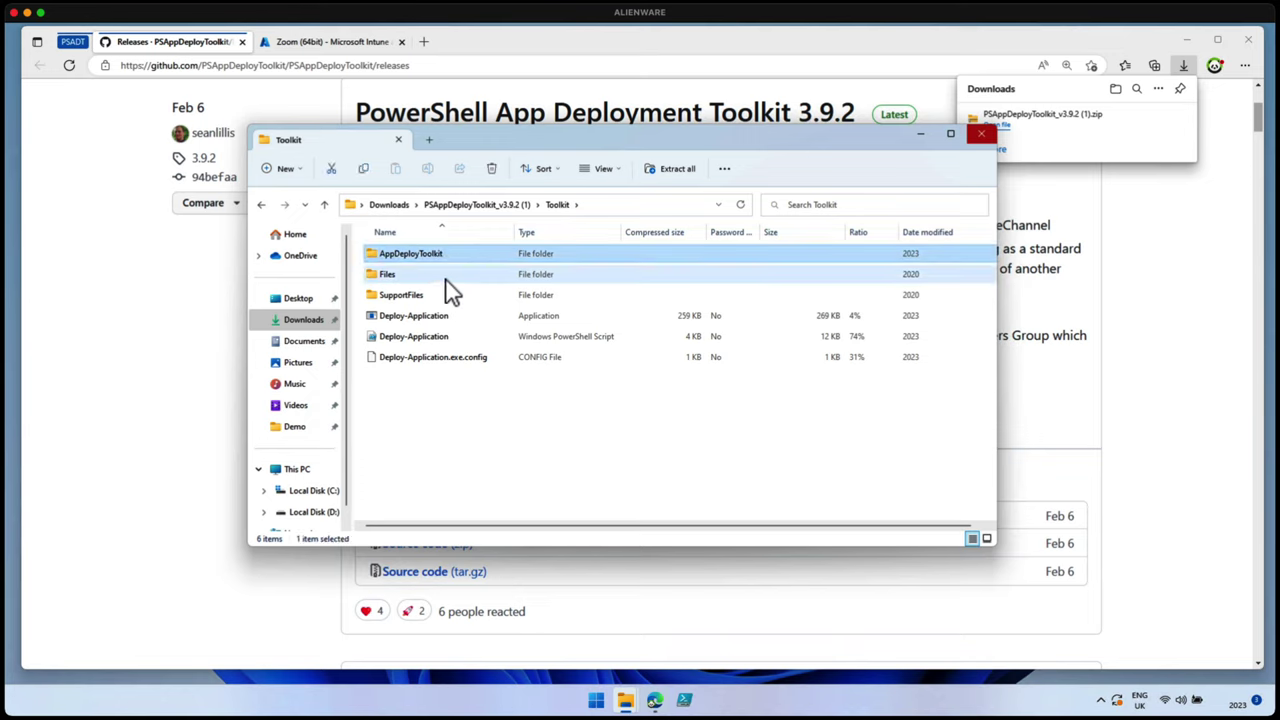
pyautogui.keyDown('shift'); pyautogui.click(441, 295); pyautogui.keyUp('shift')
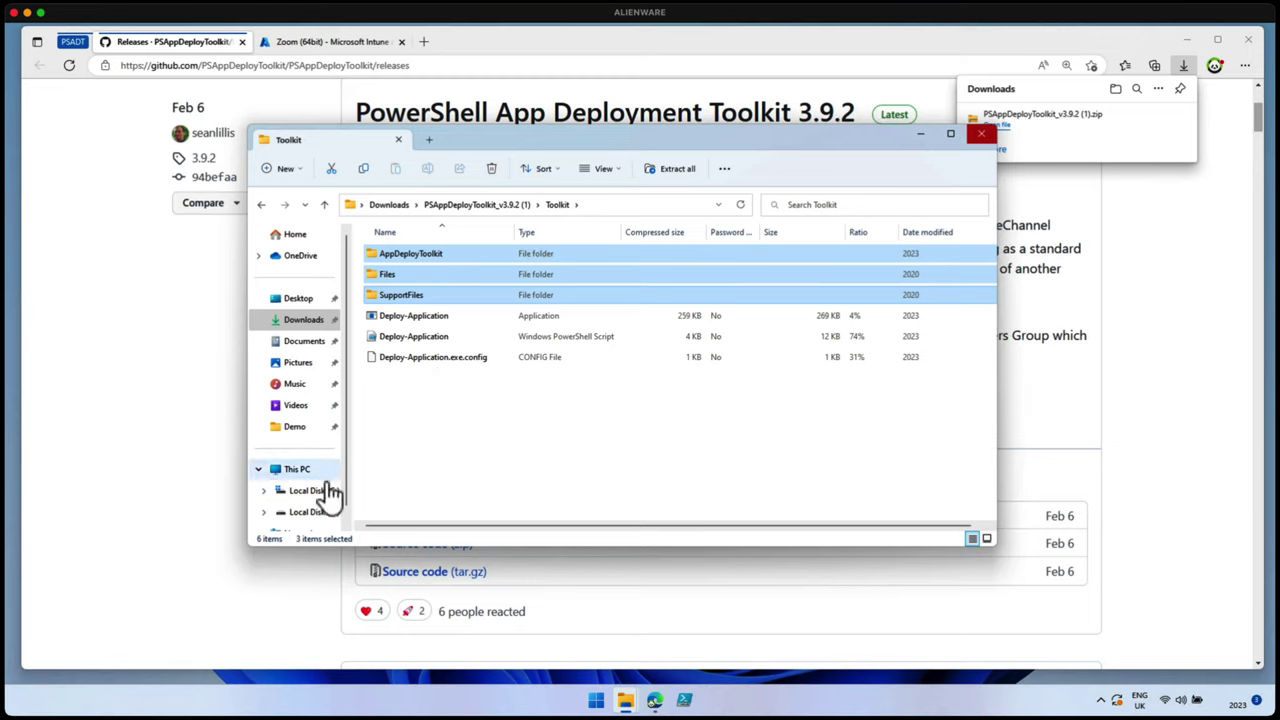
pyautogui.click(312, 512)
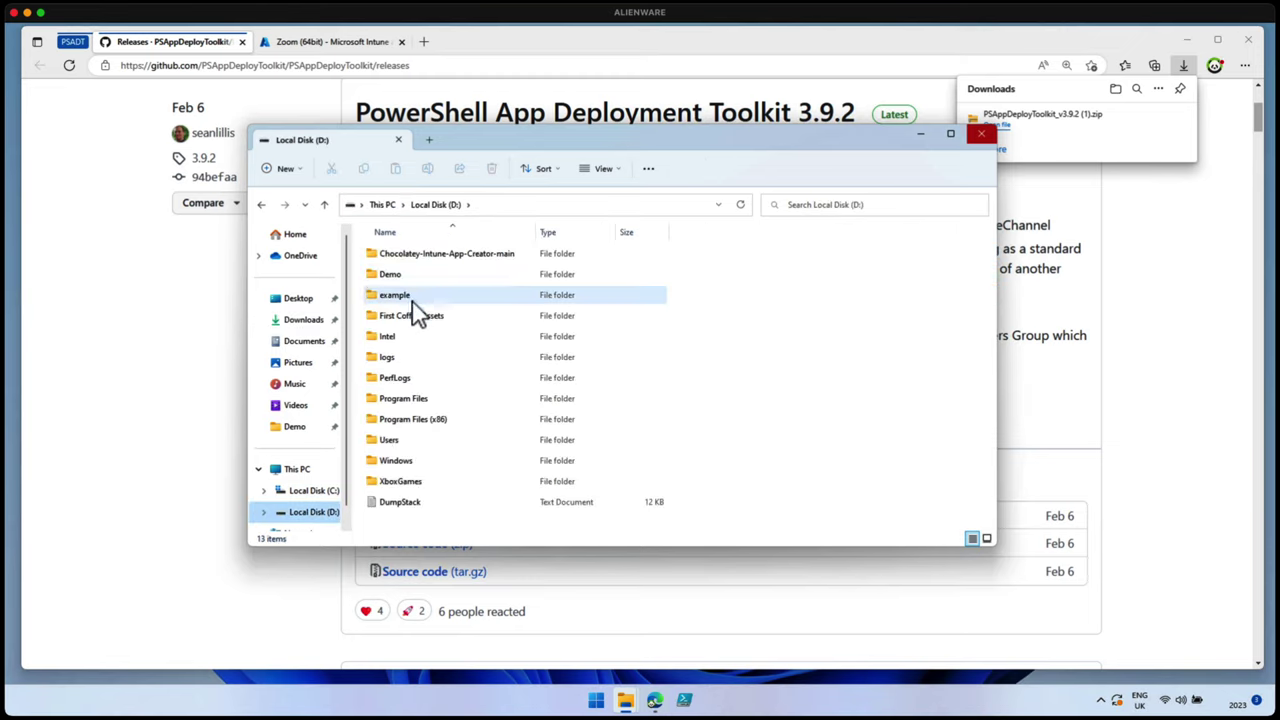
# Step: Confirm ZoomInstallerFull is in D:\example\Toolkit\Files, then select Deploy-Application in Toolkit
pyautogui.doubleClick(413, 298)
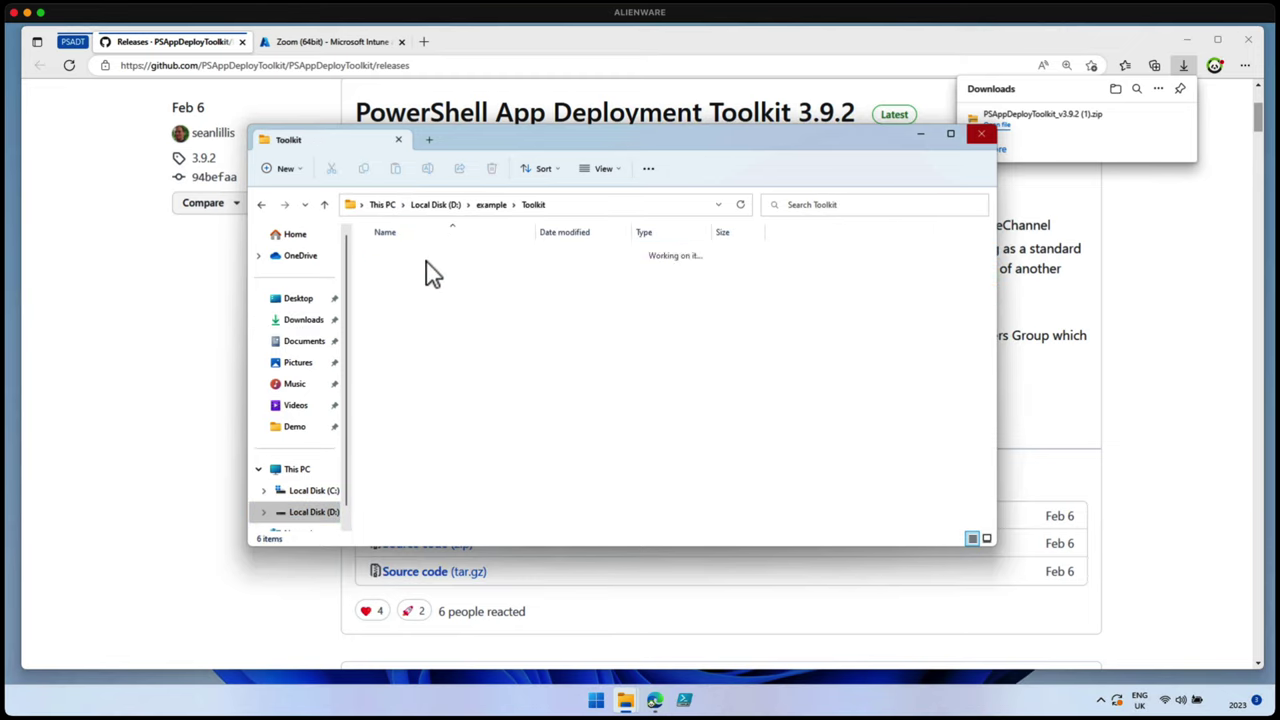
pyautogui.doubleClick(425, 260)
pyautogui.click(428, 260)
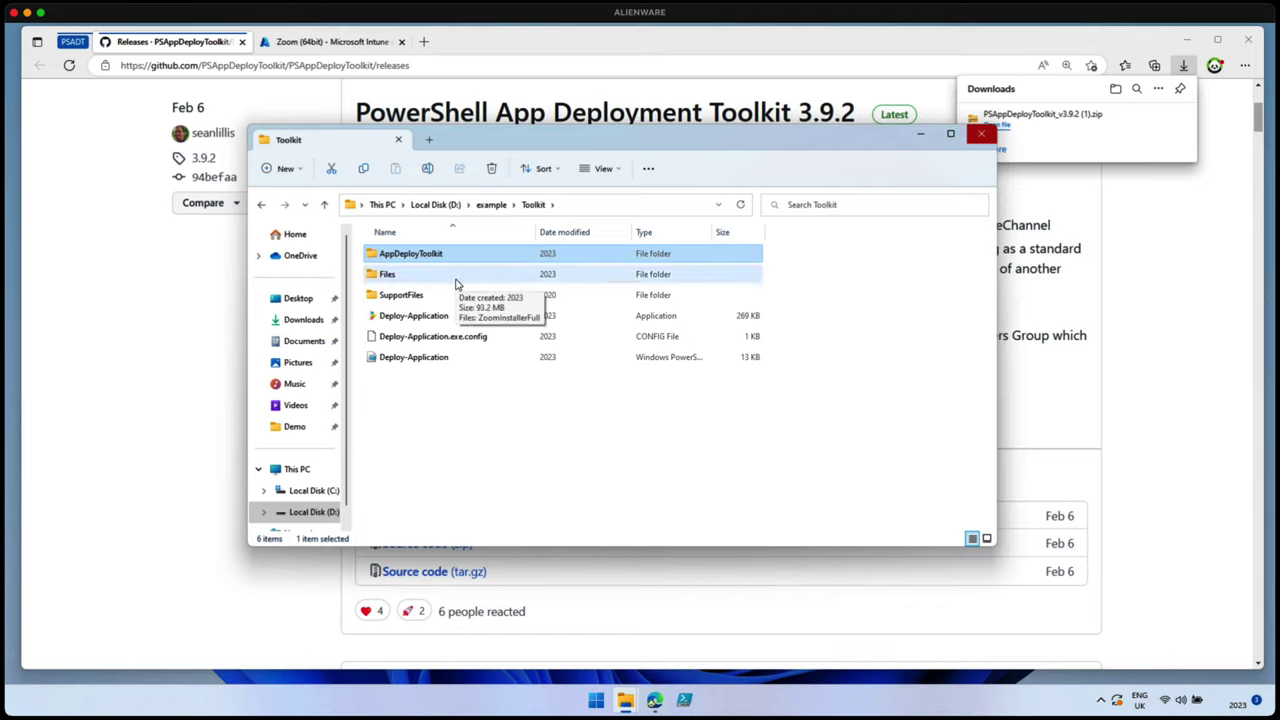
pyautogui.doubleClick(456, 280)
pyautogui.click(454, 262)
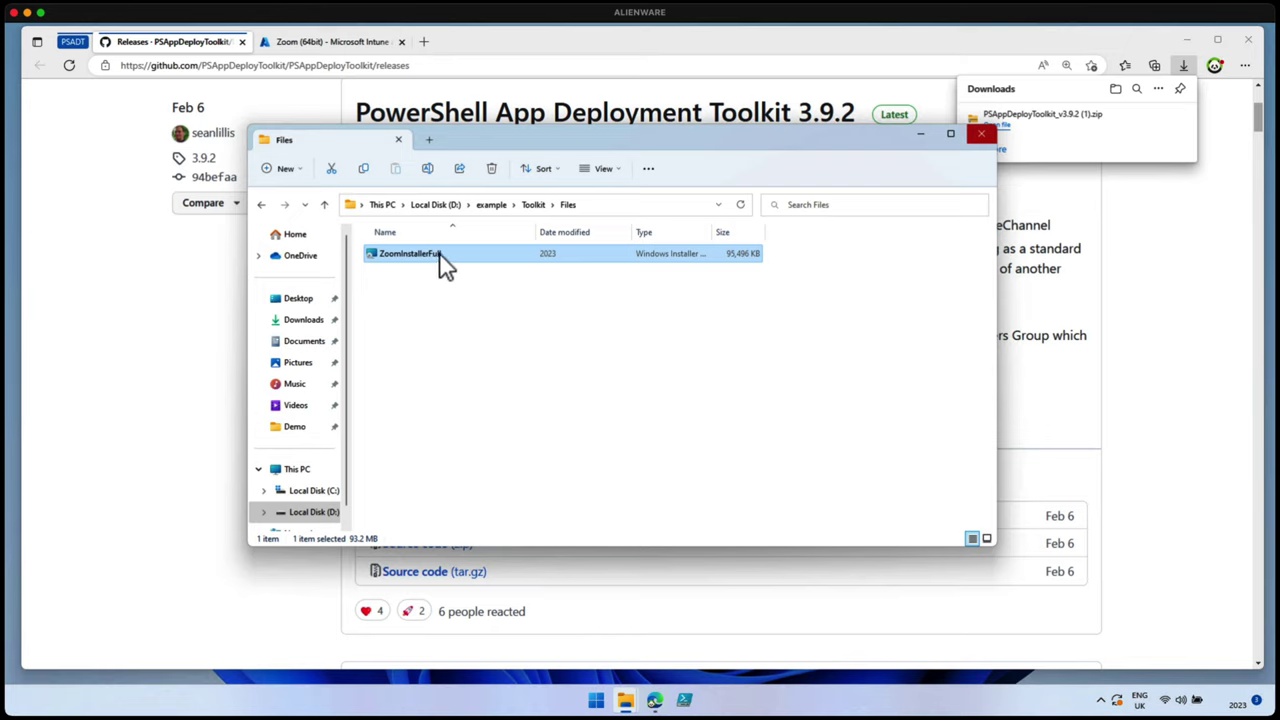
pyautogui.moveTo(440, 257)
pyautogui.click(540, 207)
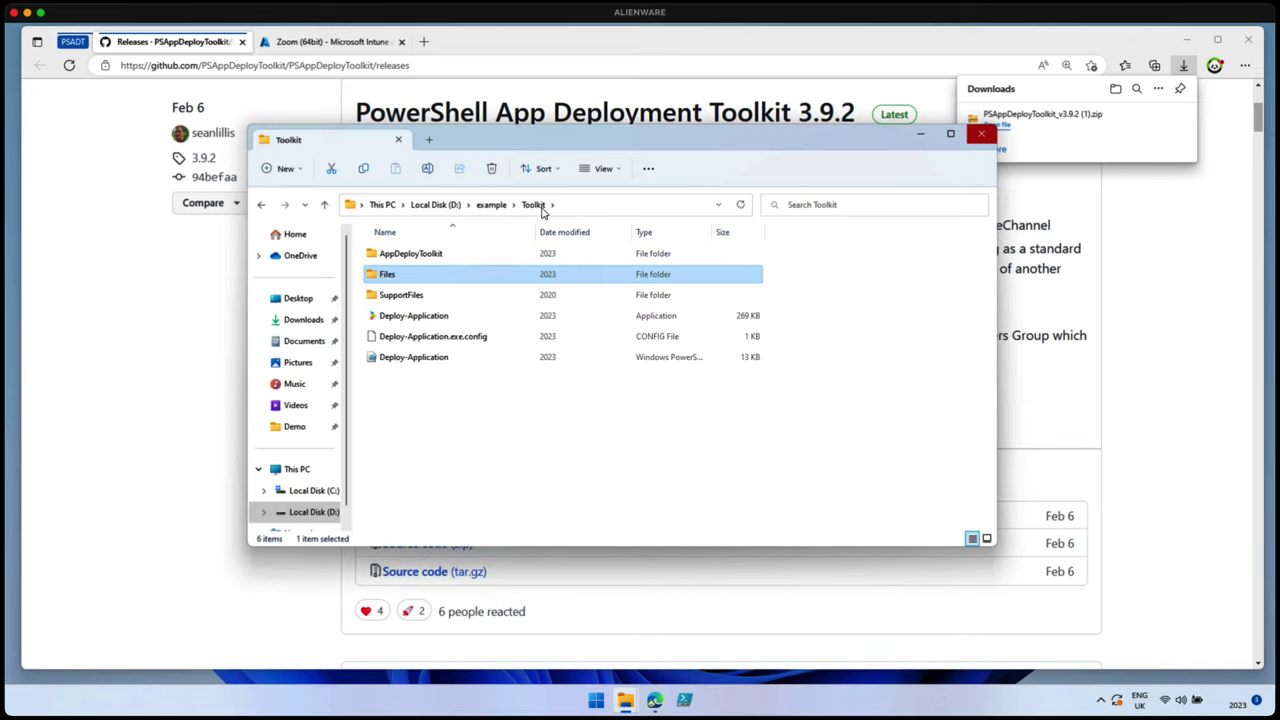
pyautogui.click(433, 318)
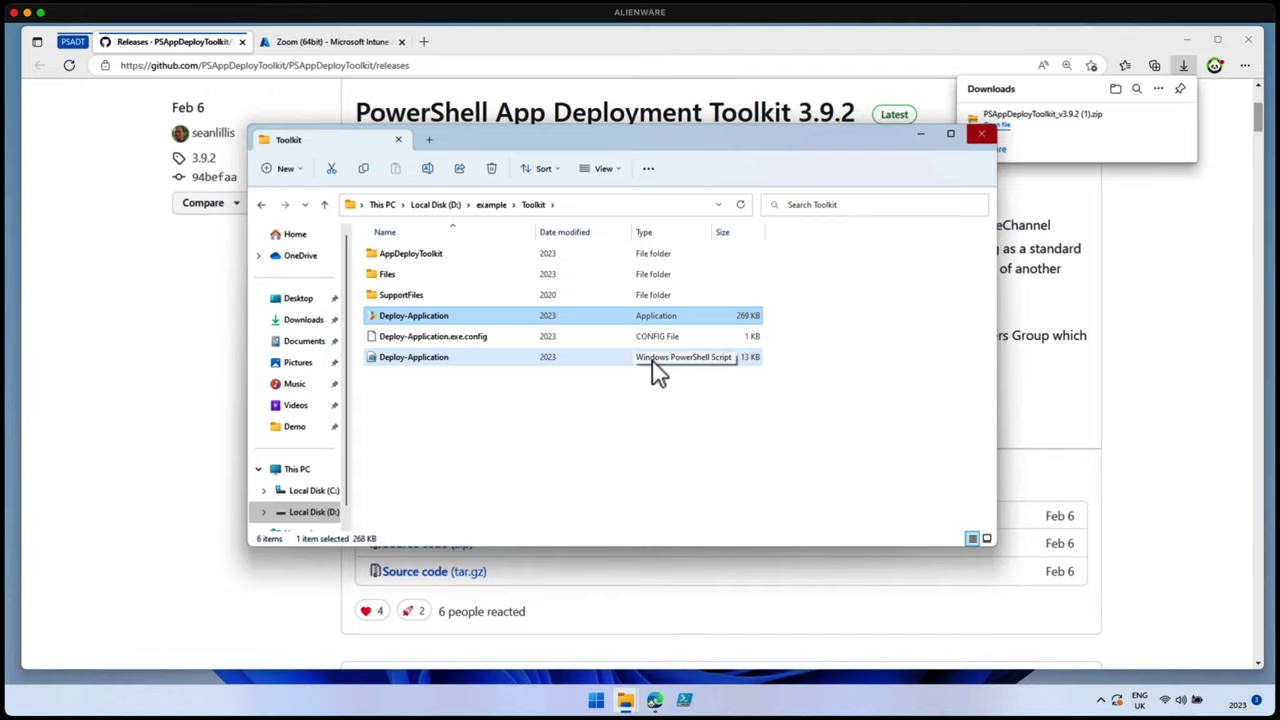
# Step: Turn on file name extensions in the Explorer file list
pyautogui.click(605, 169)
pyautogui.moveTo(626, 394)
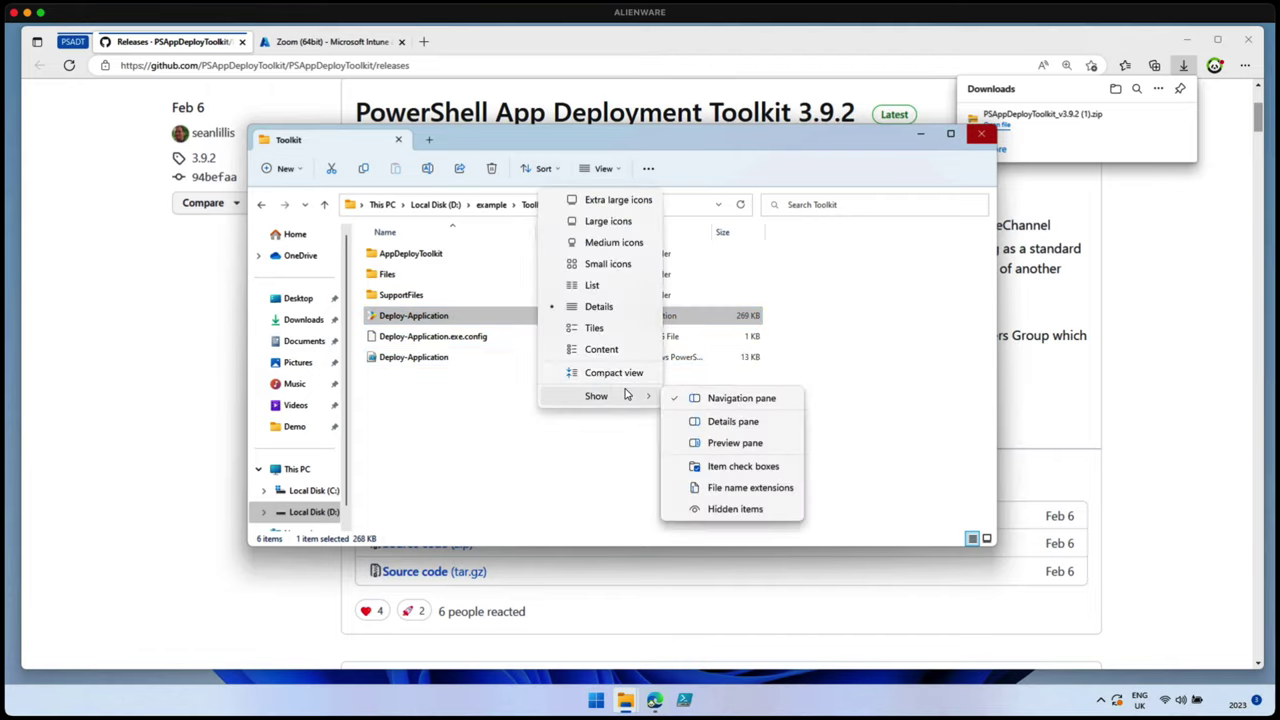
pyautogui.click(733, 490)
# Step: Open a second Explorer window at D:\example\Toolkit and bring up options for Deploy-Application.ps1
pyautogui.hotkey('ctrl', 'n')
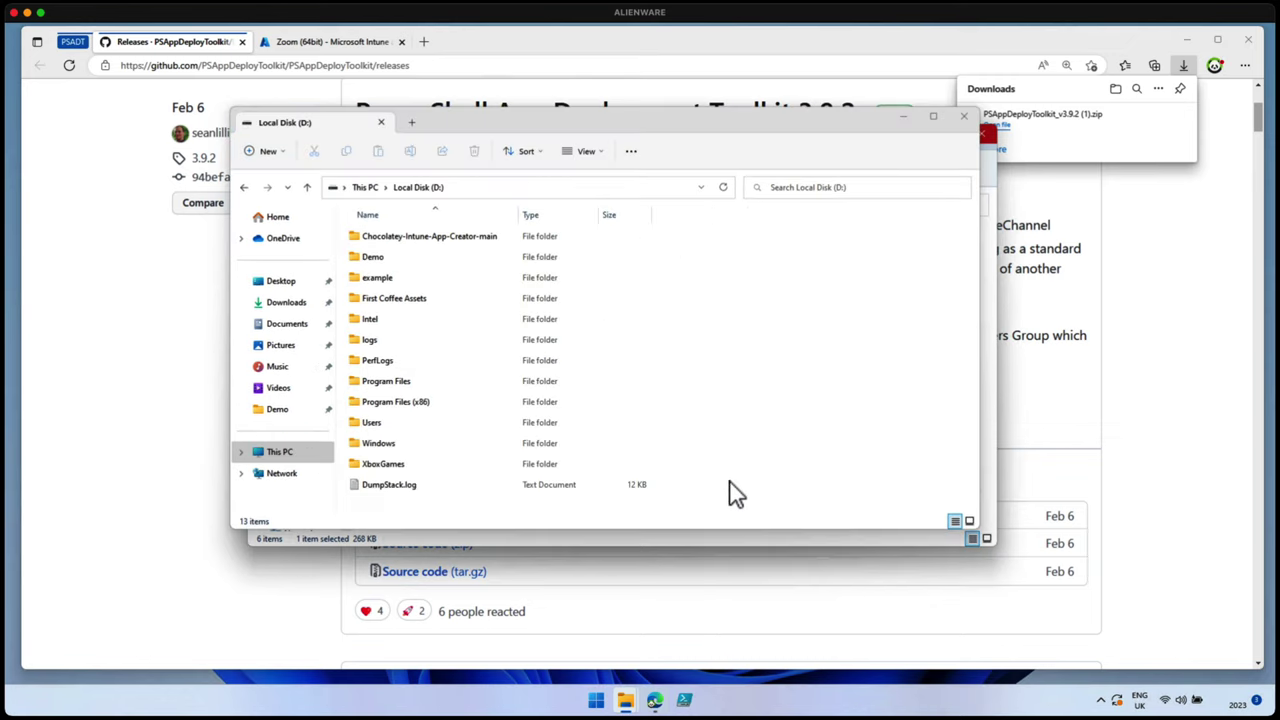
pyautogui.doubleClick(432, 280)
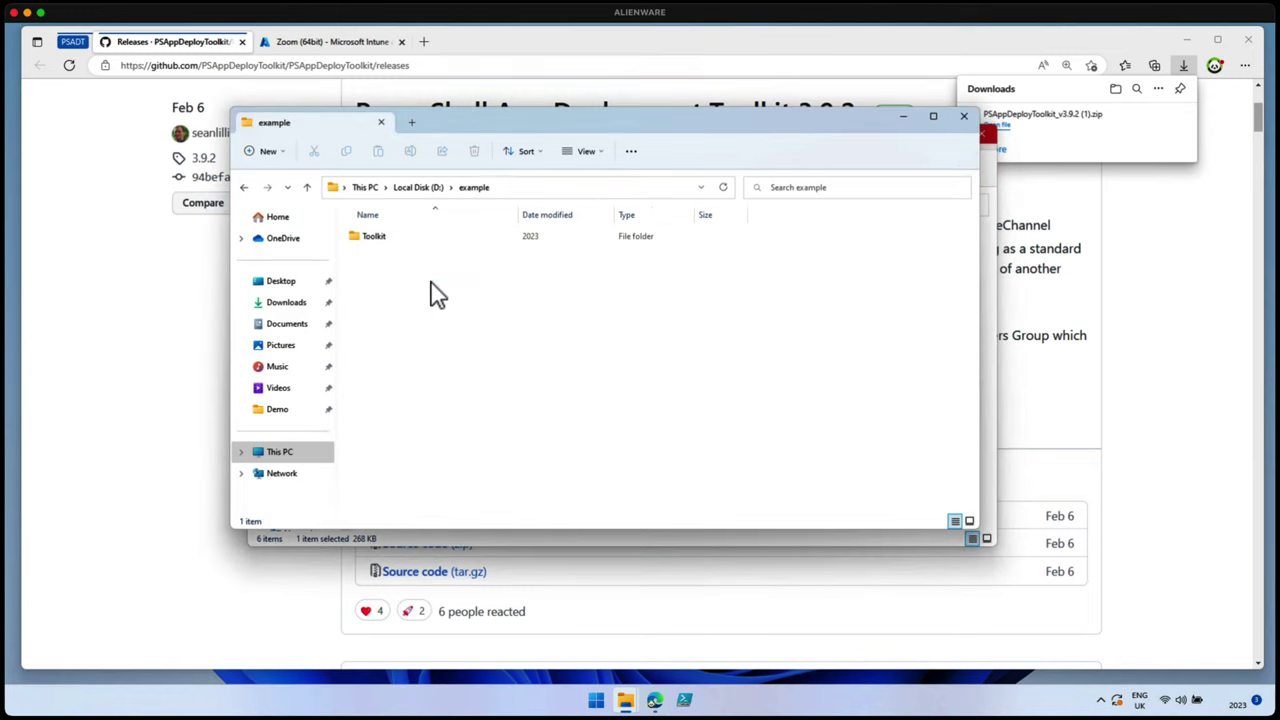
pyautogui.doubleClick(428, 240)
pyautogui.click(465, 257)
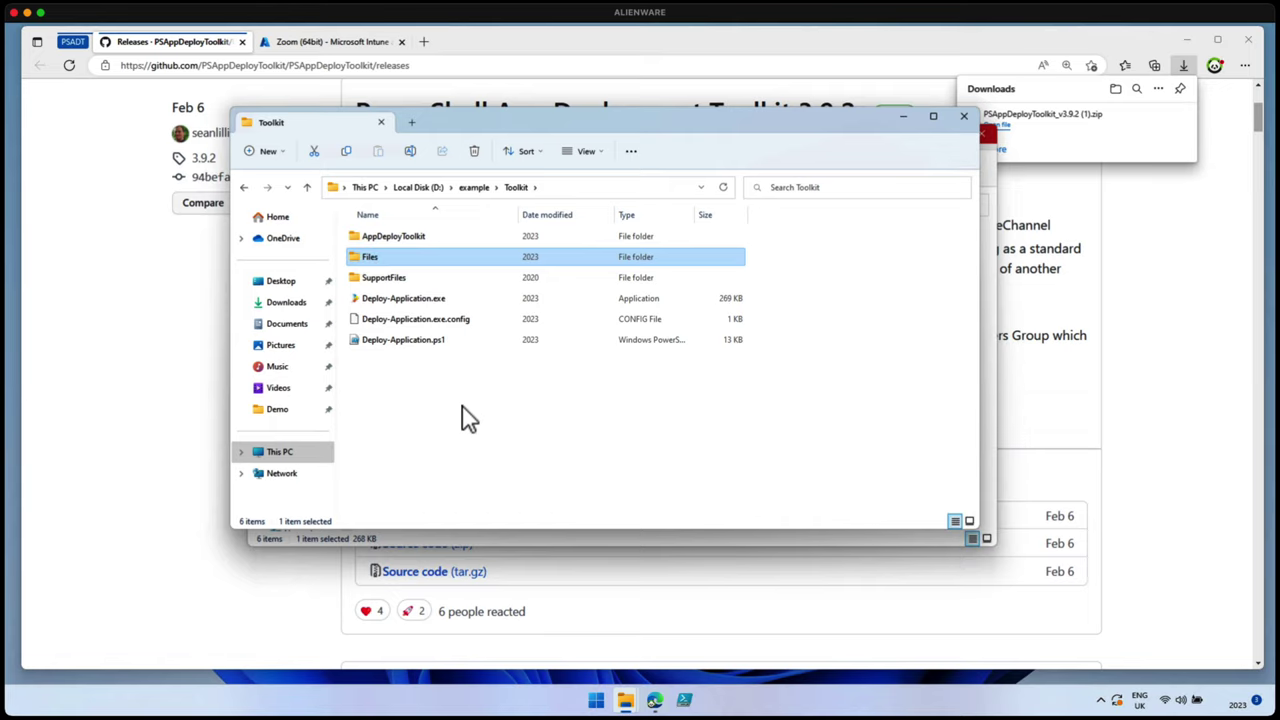
pyautogui.rightClick(443, 342)
pyautogui.moveTo(530, 415)
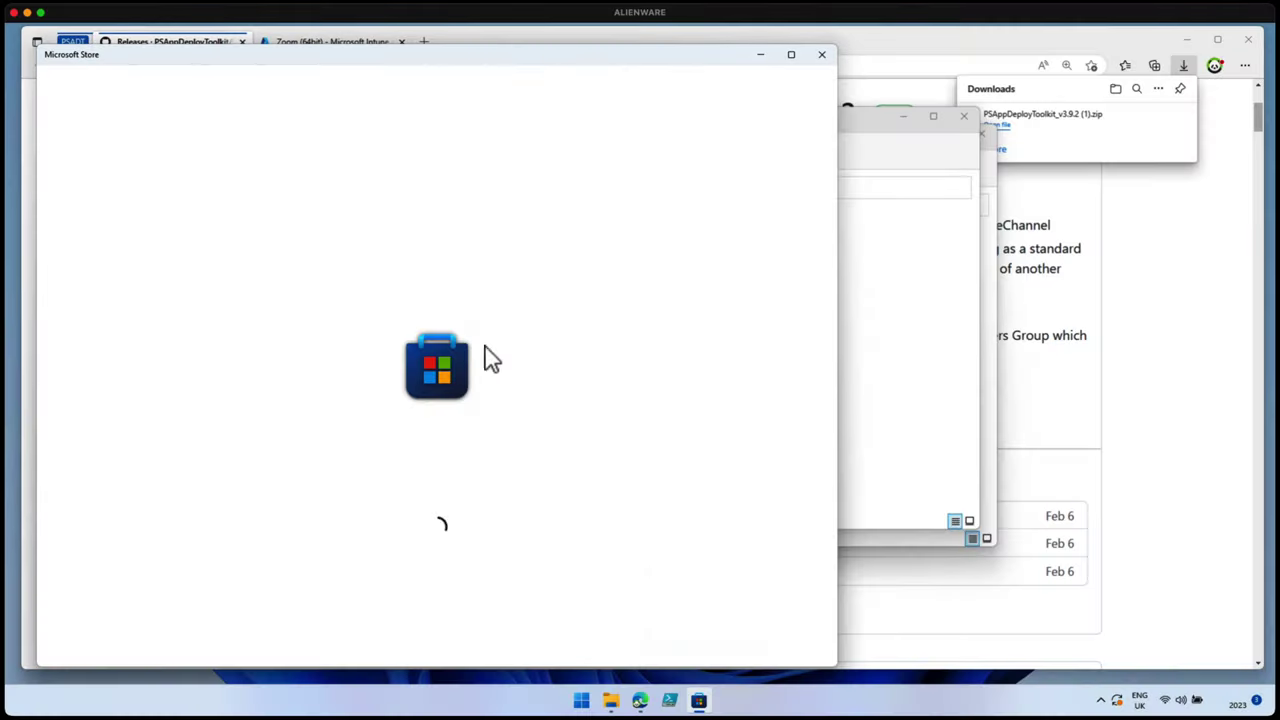
# Step: Search the Microsoft Store for 'vscode', confirm Visual Studio Code is installed, and close the Store
pyautogui.click(328, 60)
pyautogui.write('vscode')
pyautogui.click(363, 166)
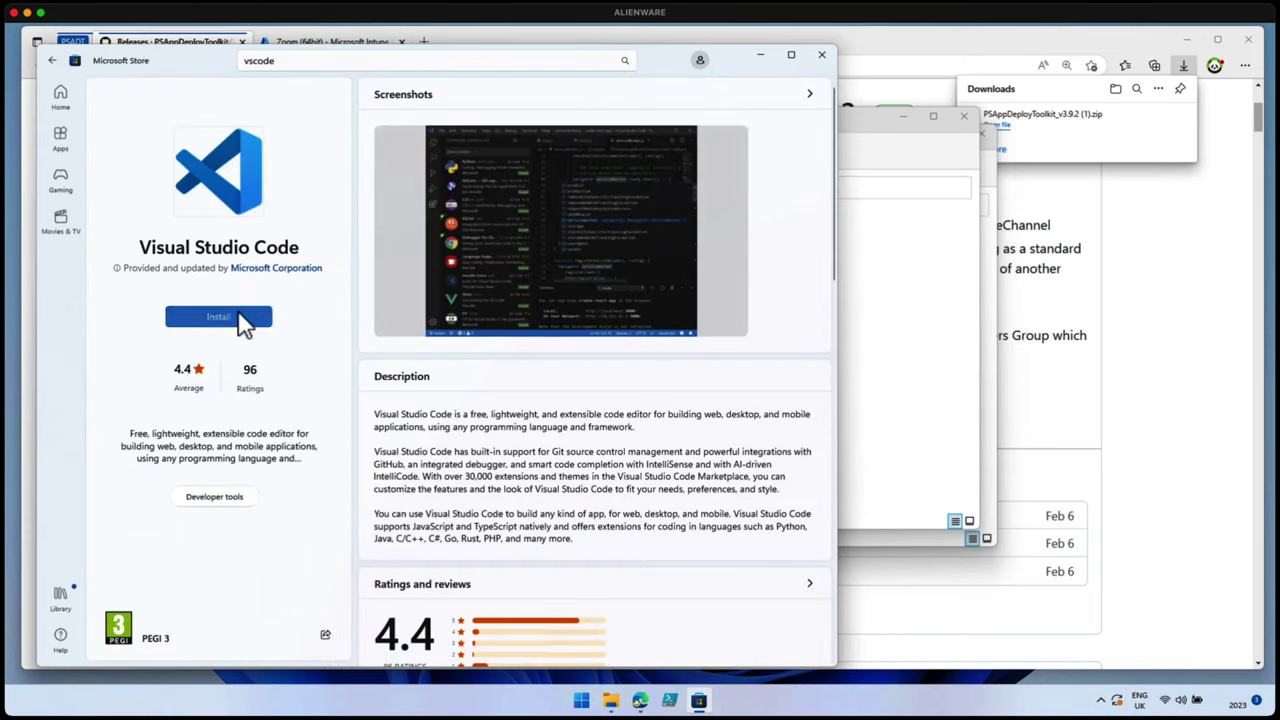
pyautogui.click(238, 316)
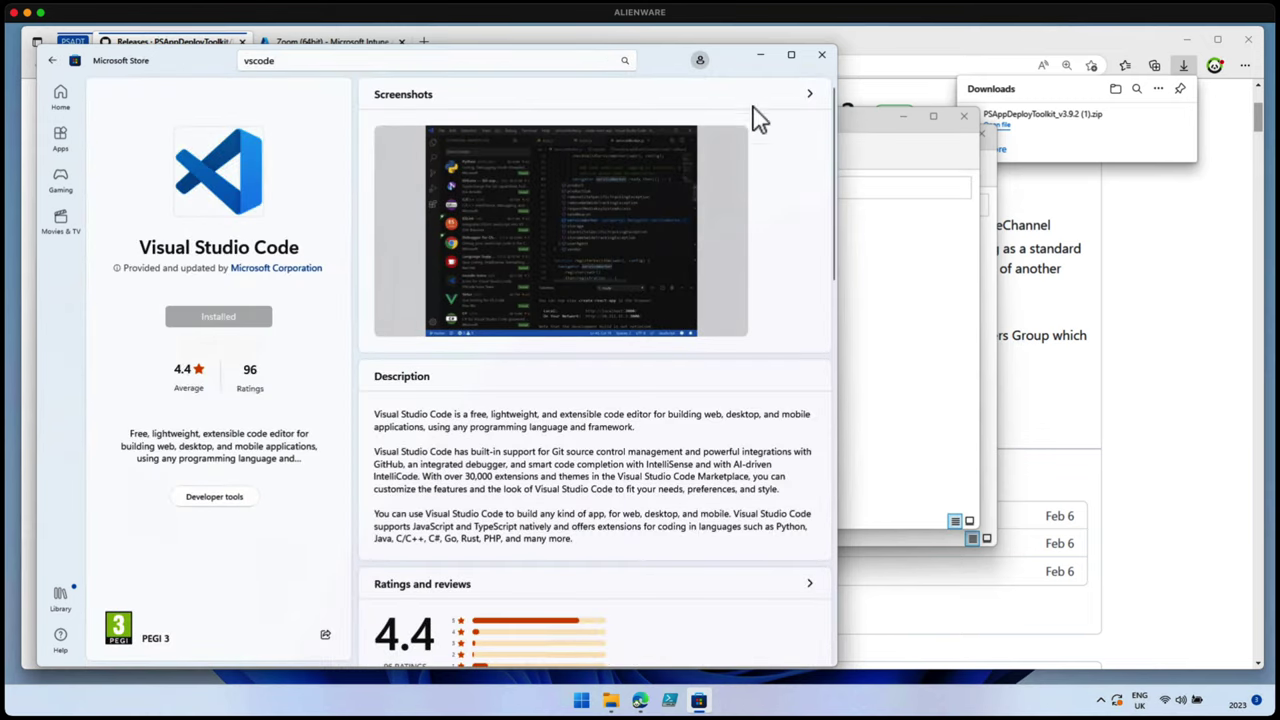
pyautogui.click(821, 56)
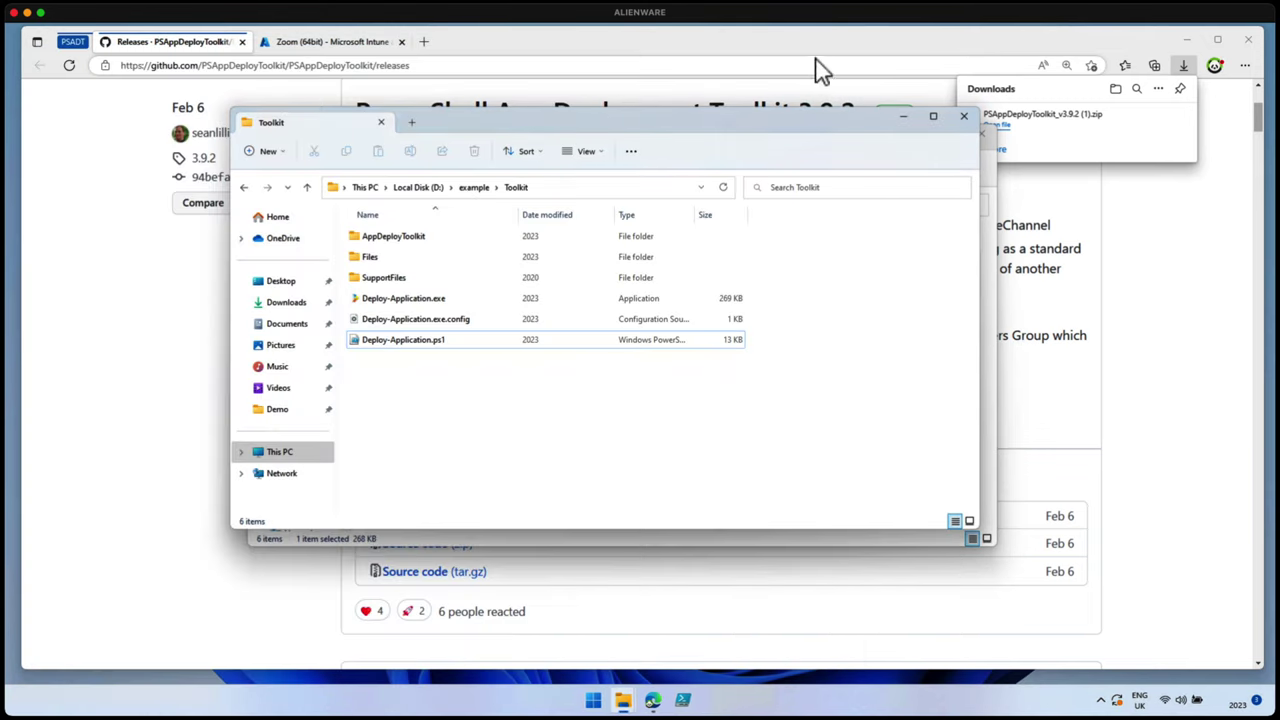
# Step: Open Deploy-Application.ps1 with Visual Studio Code, always using it for .ps1 files
pyautogui.rightClick(428, 348)
pyautogui.moveTo(486, 407)
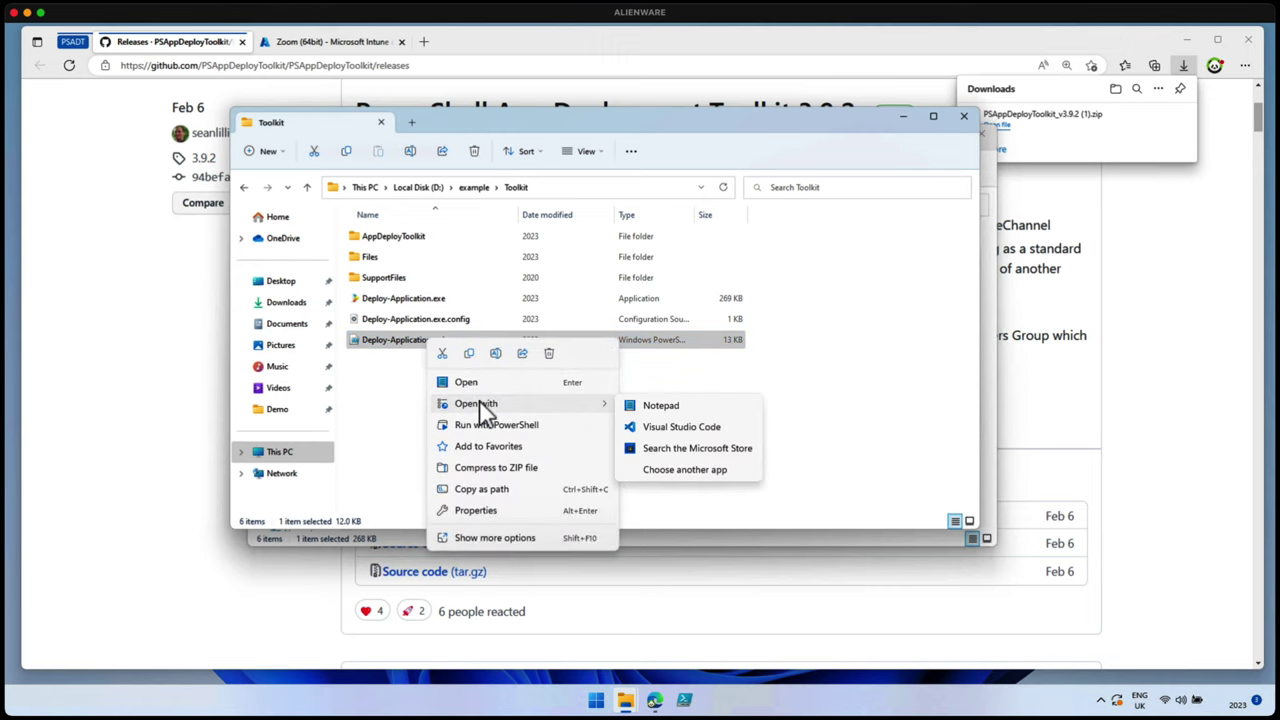
pyautogui.click(754, 430)
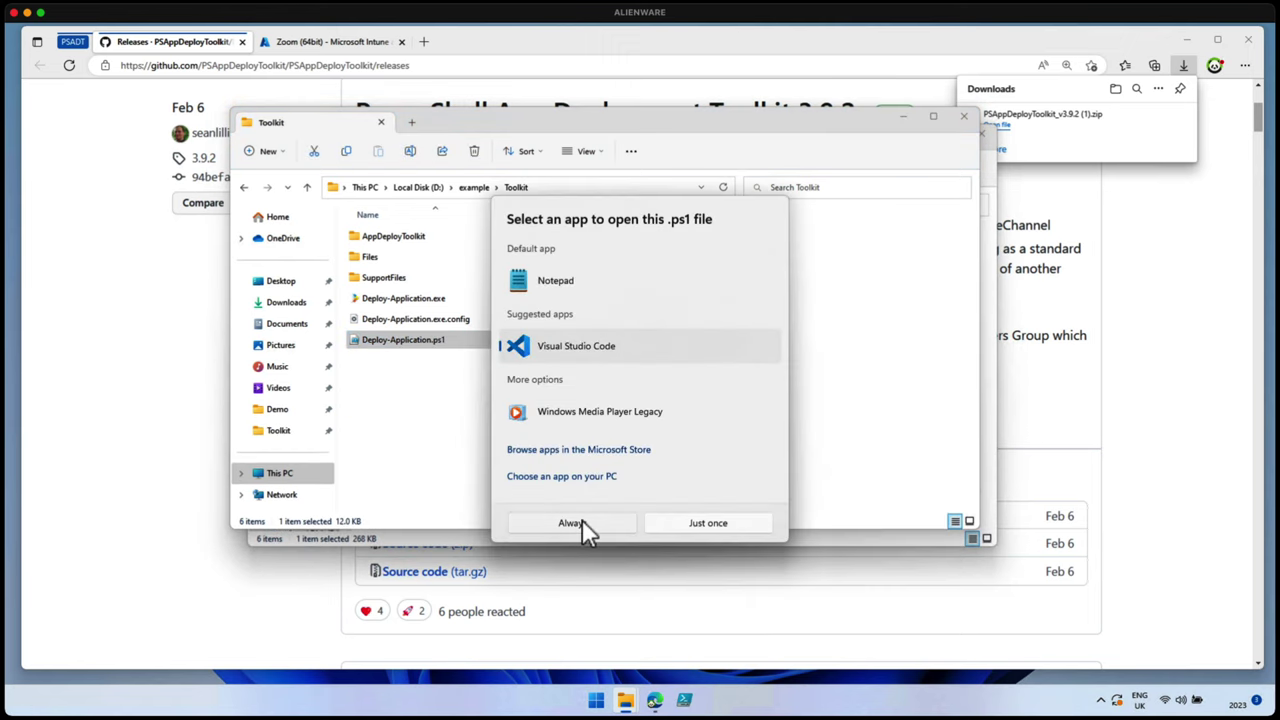
pyautogui.click(570, 523)
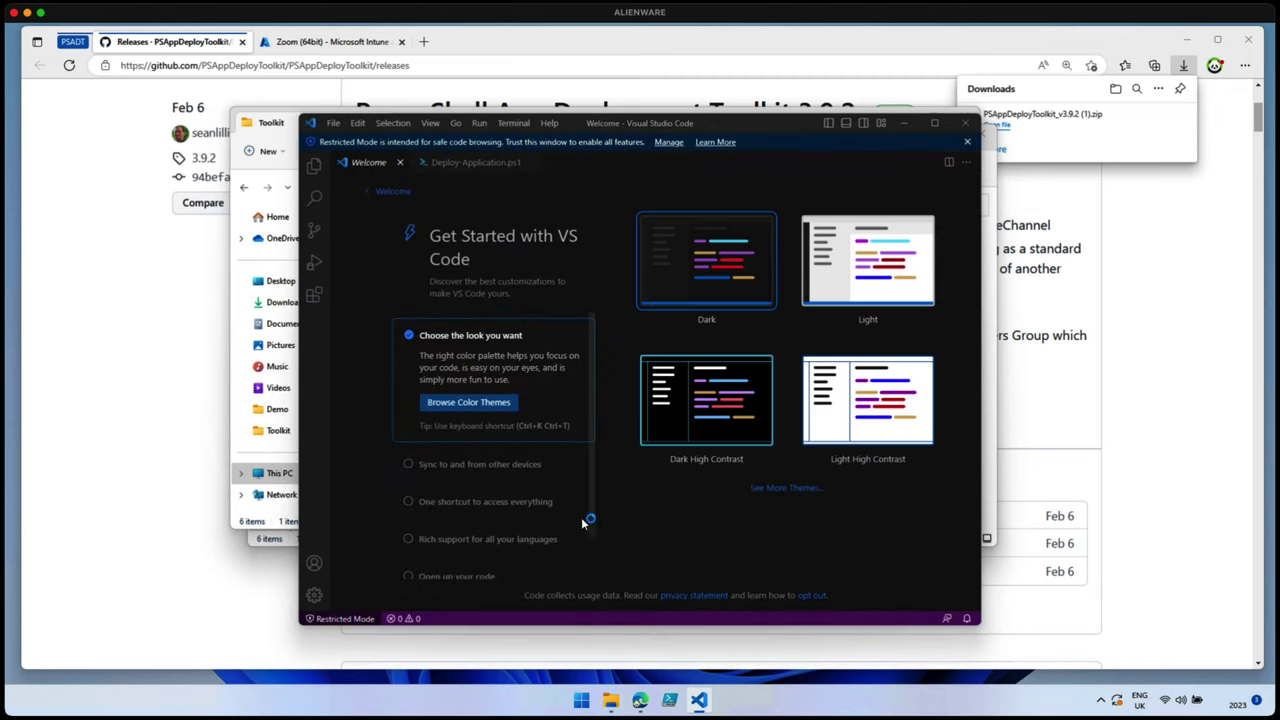
# Step: Close the Welcome page, maximize and zoom in VS Code, and dismiss the PowerShell extension suggestion
pyautogui.click(399, 162)
pyautogui.click(932, 123)
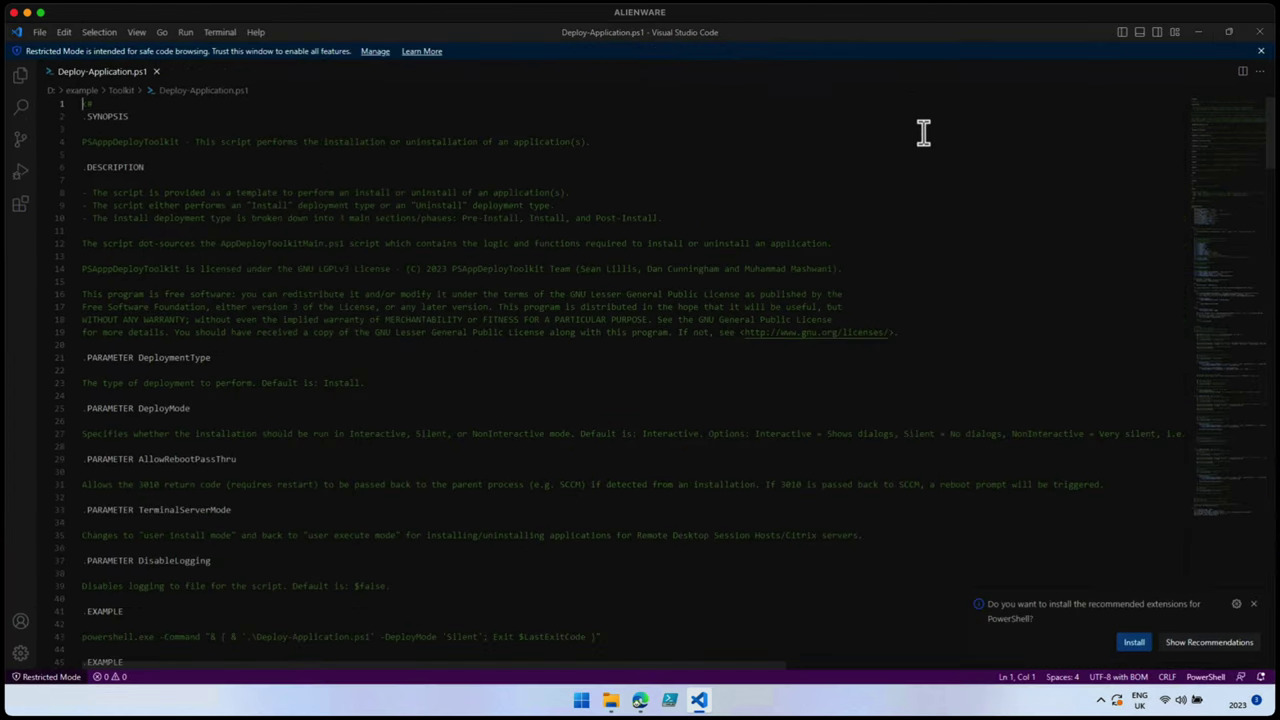
pyautogui.click(132, 33)
pyautogui.moveTo(182, 95)
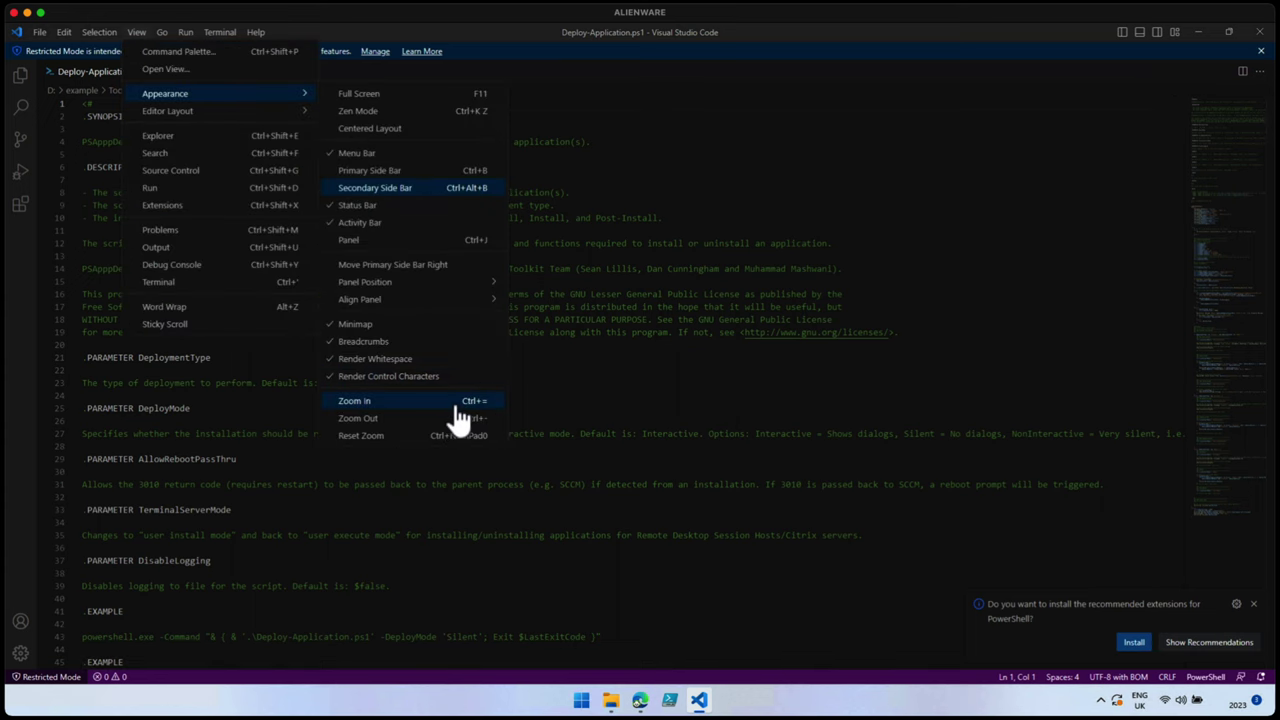
pyautogui.click(456, 405)
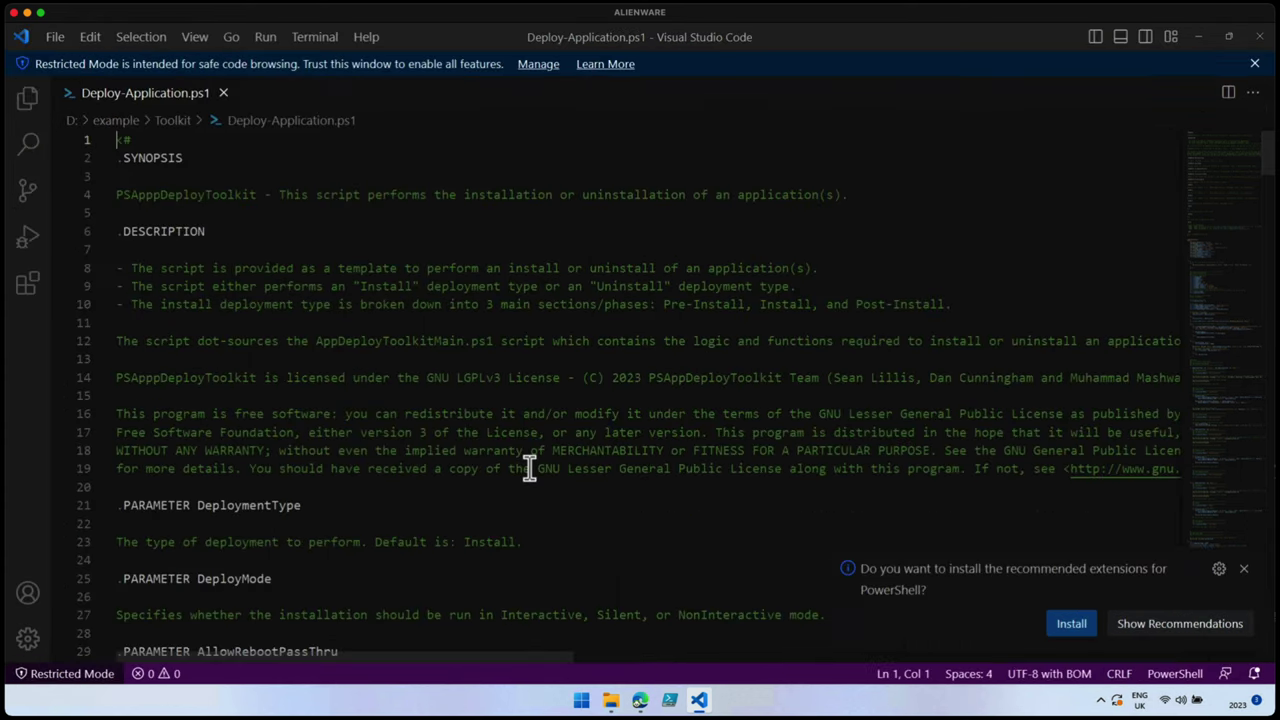
pyautogui.click(1245, 570)
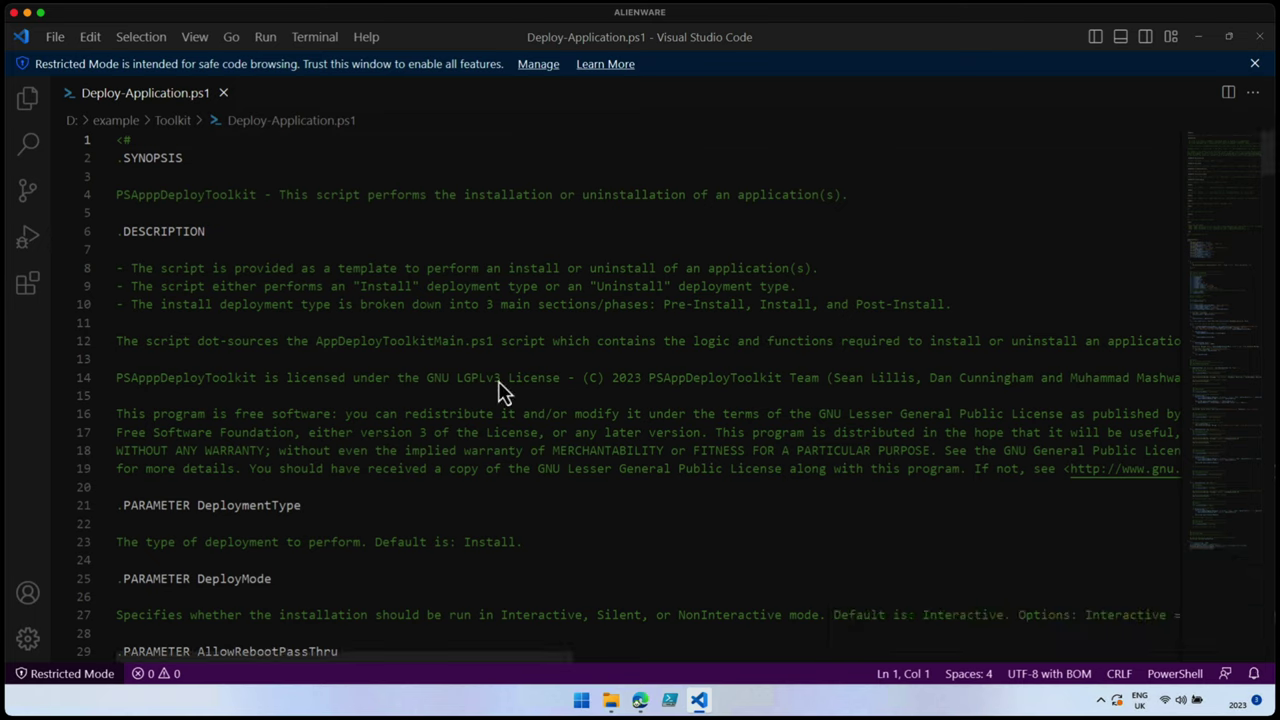
pyautogui.moveTo(1268, 175); pyautogui.dragTo(1272, 284)
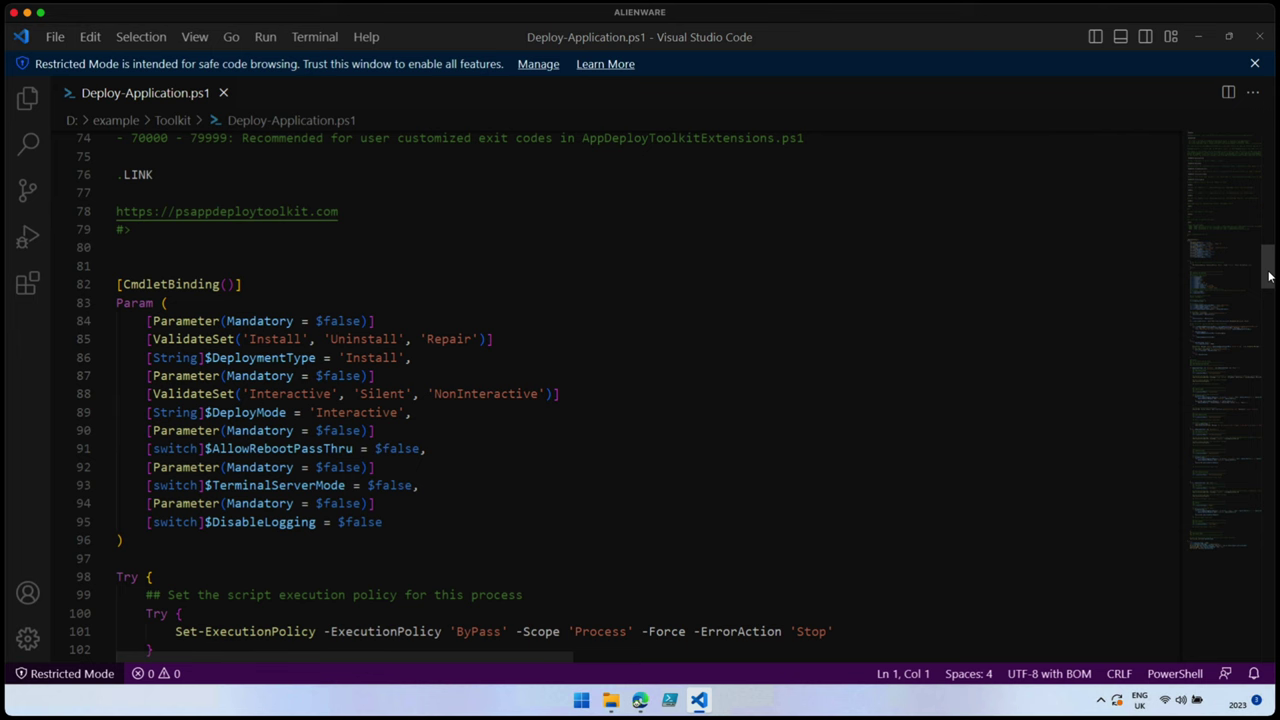
pyautogui.moveTo(1268, 276); pyautogui.dragTo(1270, 322)
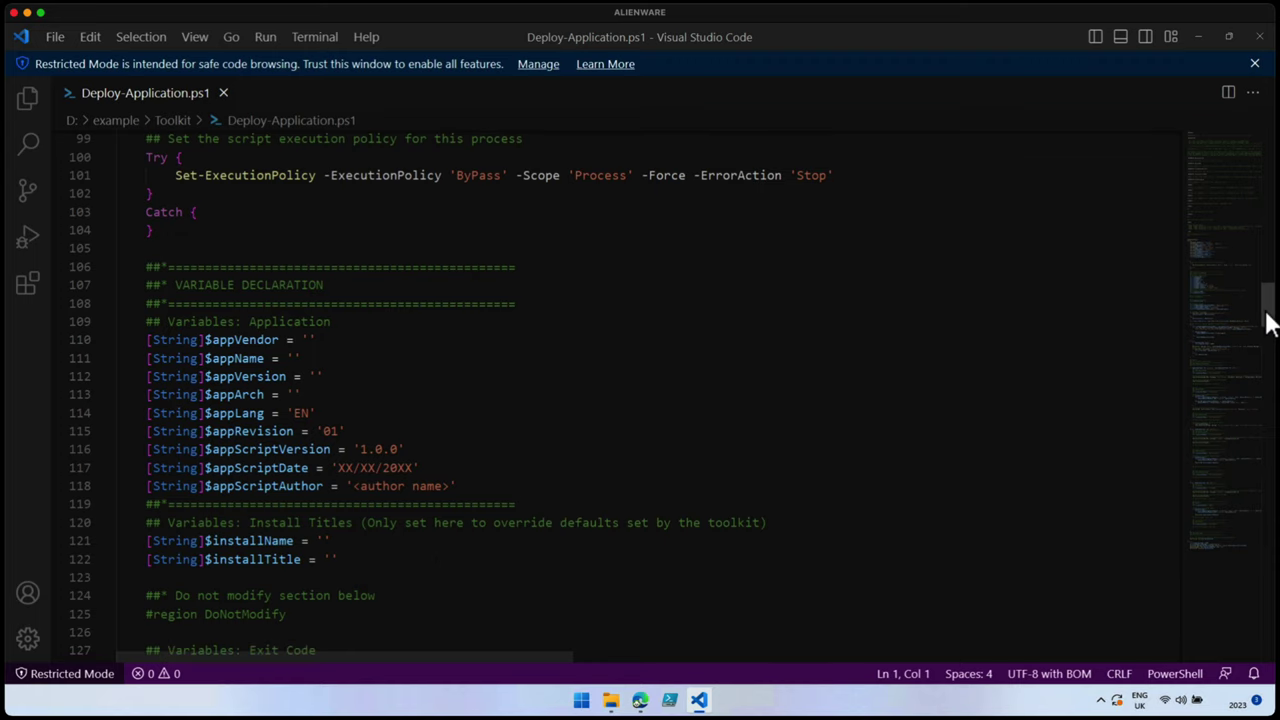
# Step: Enter 'Zoom' as the $appVendor and $appName values, leaving the caret on $appVersion
pyautogui.click(314, 343)
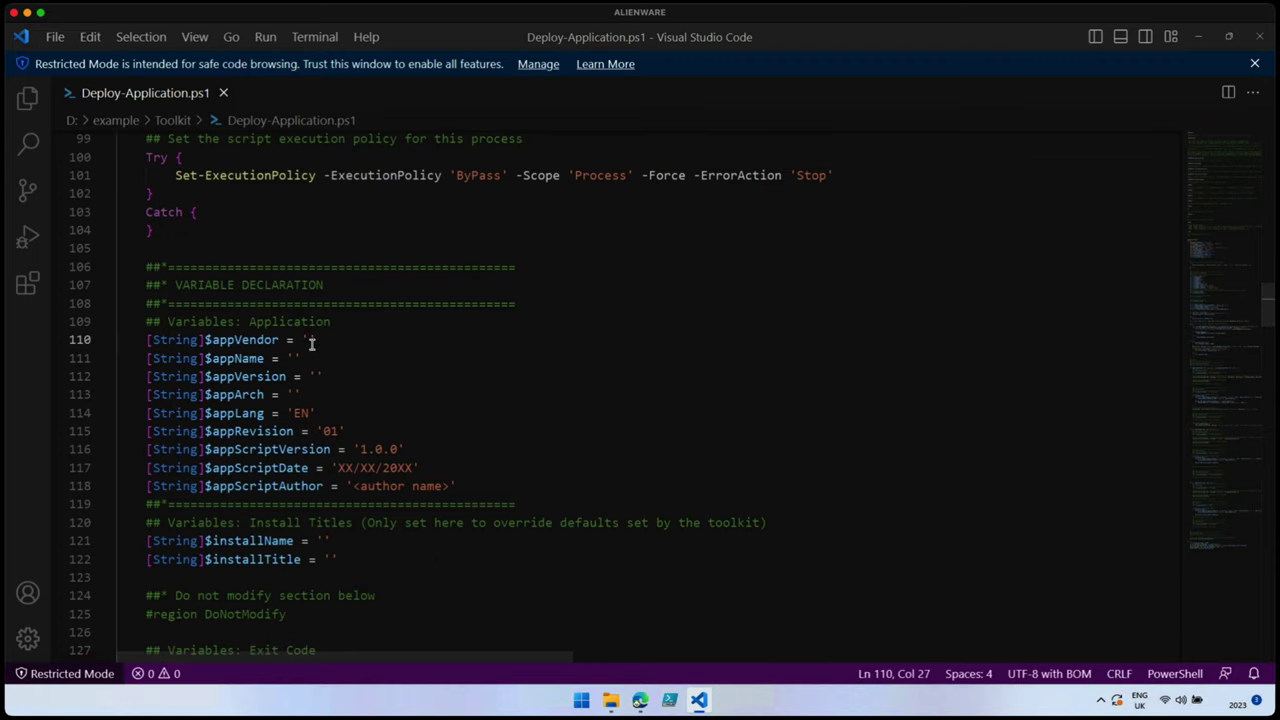
pyautogui.write('Foom')
pyautogui.press('Down')
pyautogui.press('Left')
pyautogui.write('Zoom')
pyautogui.press('Down')
pyautogui.write('3.')
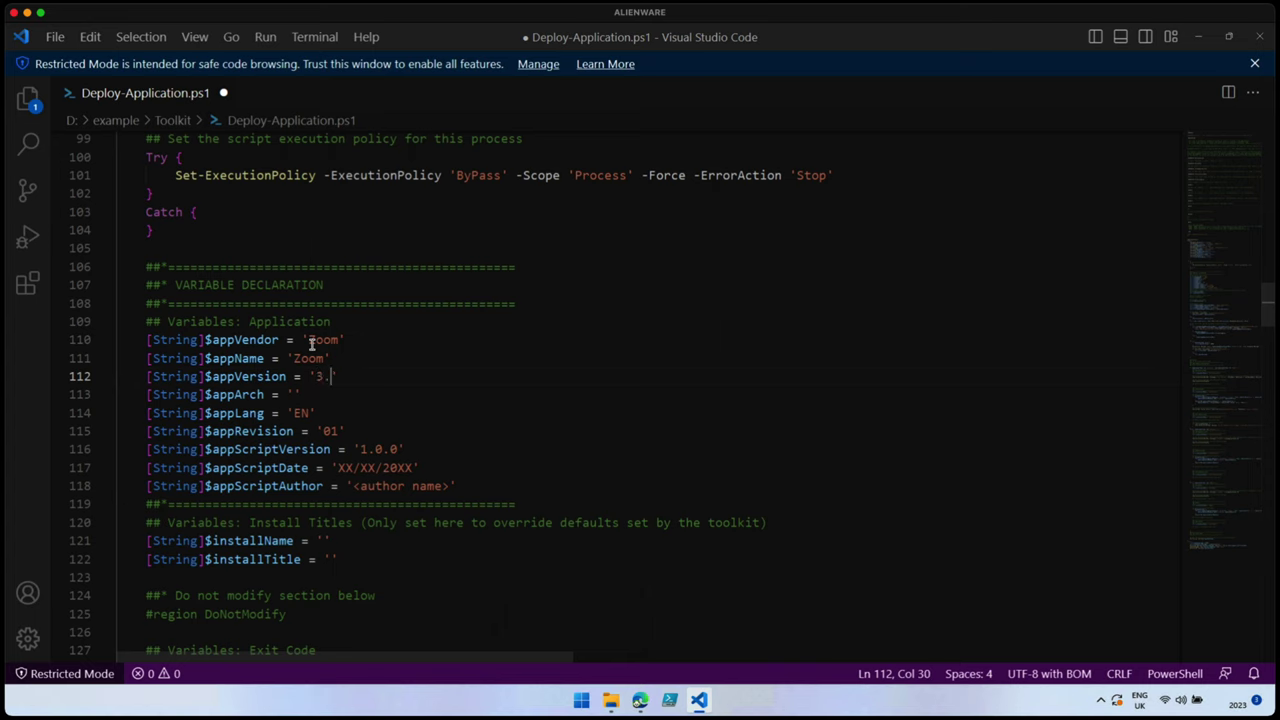
pyautogui.press('BackSpace')
pyautogui.press('BackSpace')
# Step: Paste version 5.13.12602 from Intune's Zoom (64bit) page into $appVersion and set $appArch to x64
pyautogui.click(640, 700)
pyautogui.click(352, 45)
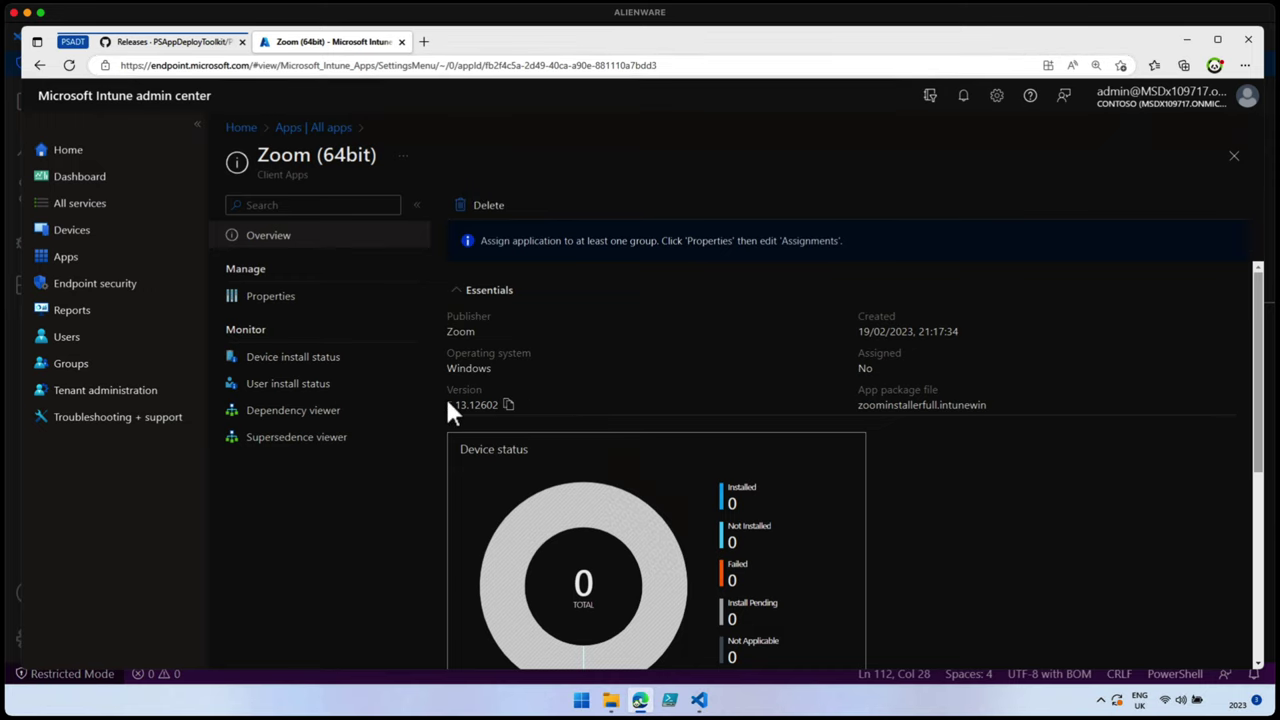
pyautogui.click(508, 405)
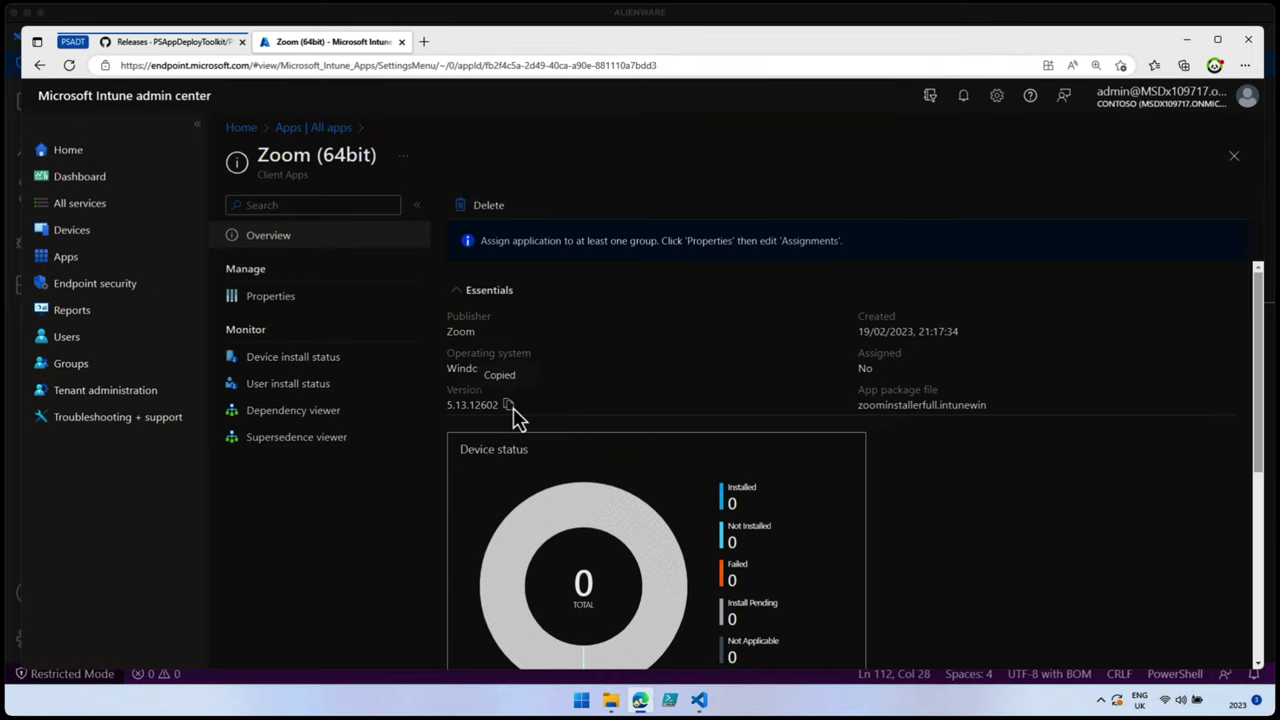
pyautogui.click(698, 700)
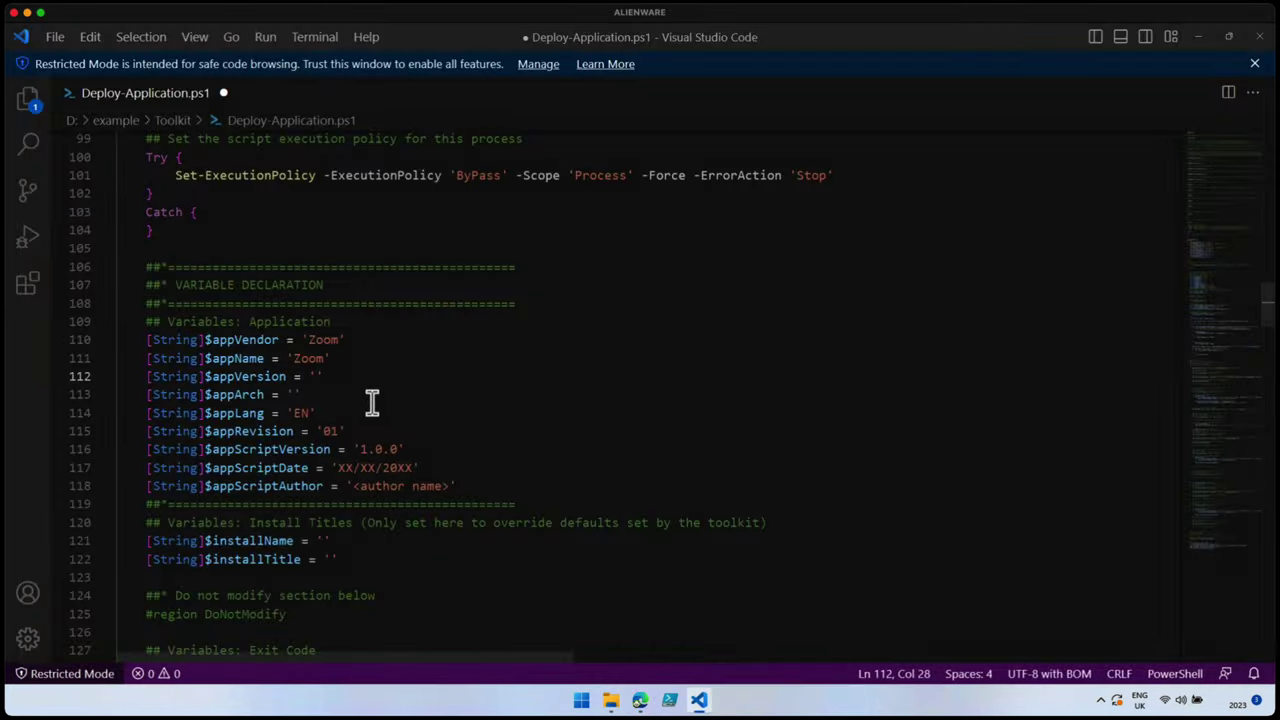
pyautogui.hotkey('ctrl', 'v')
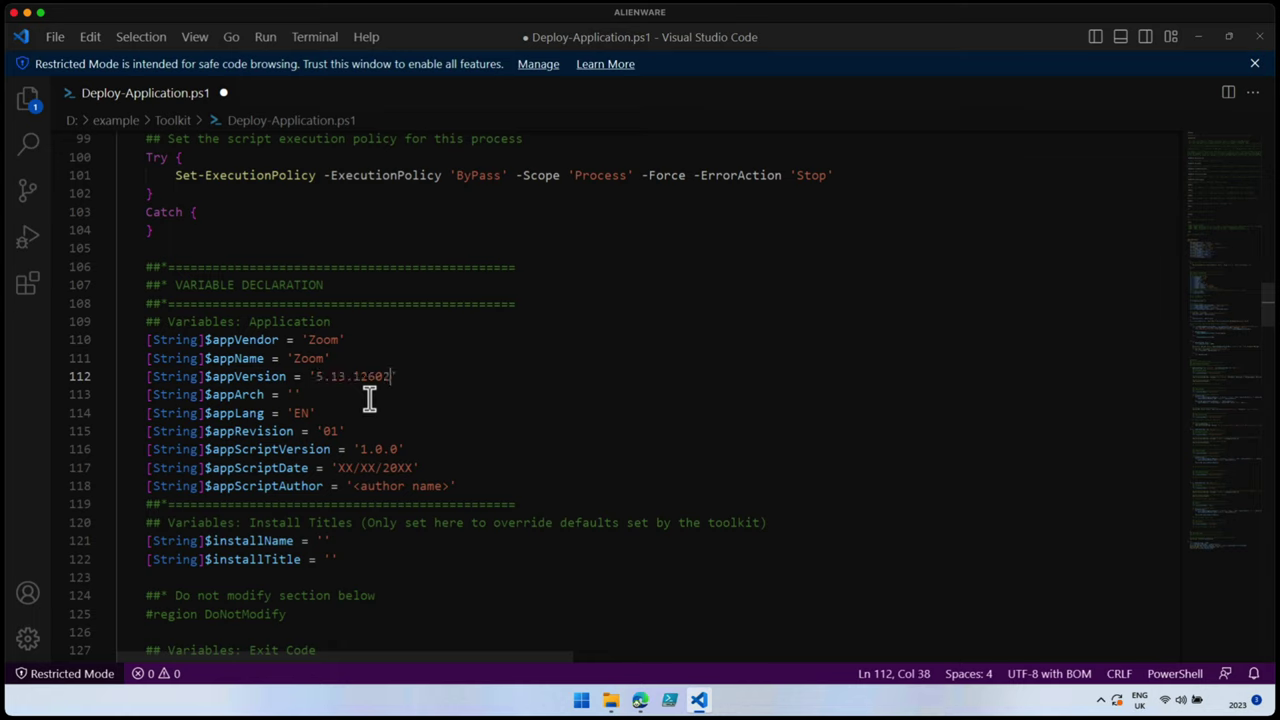
pyautogui.click(298, 395)
pyautogui.write('x64')
# Step: Review the pre-installation Show-InstallationWelcome line closing zoom and outlook, with 3 deferrals and PersistPrompt
pyautogui.scroll(-4, 488, 524)
pyautogui.scroll(-6, 488, 524)
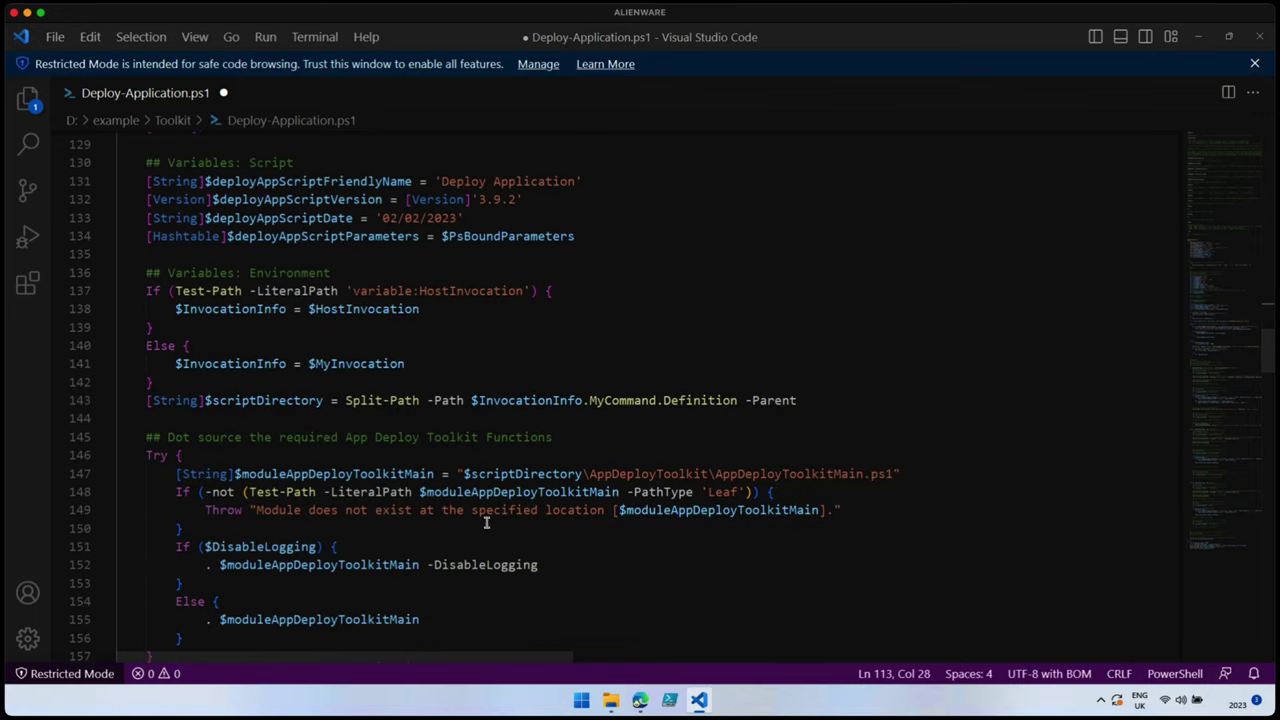
pyautogui.scroll(-2, 487, 523)
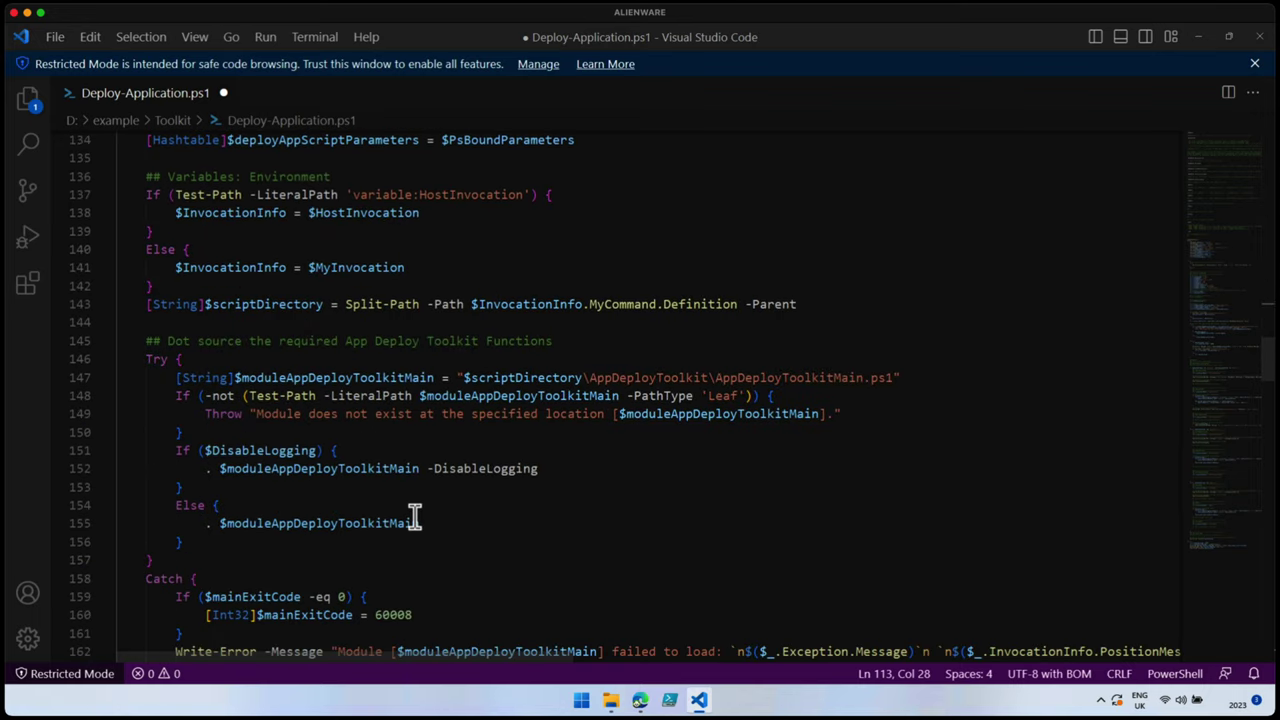
pyautogui.scroll(-2, 414, 517)
pyautogui.scroll(-2, 414, 517)
pyautogui.scroll(-6, 412, 514)
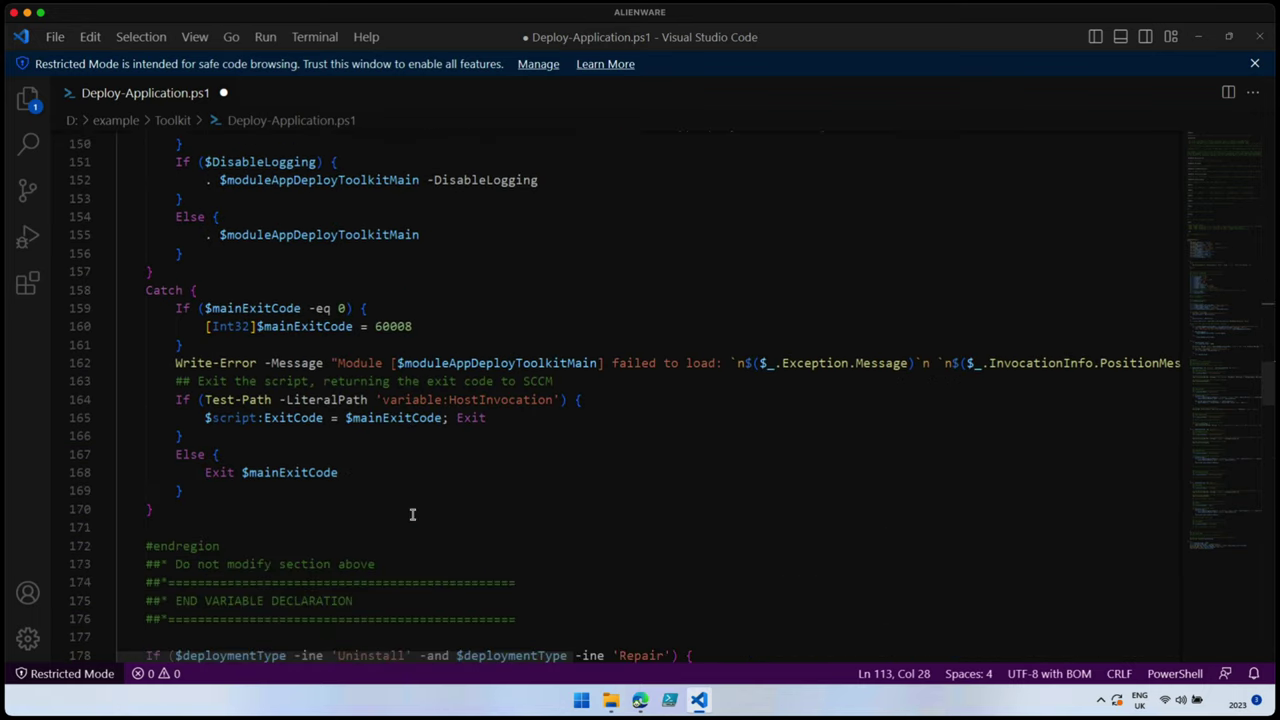
pyautogui.scroll(-4, 412, 514)
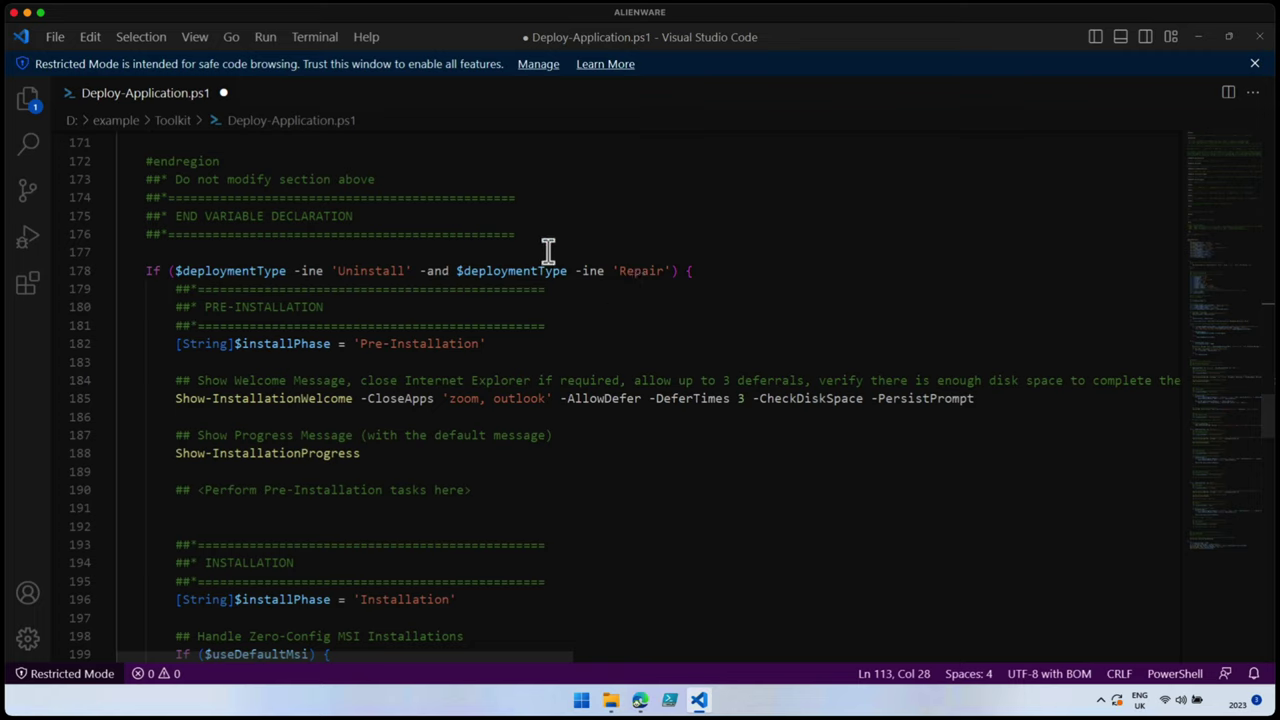
pyautogui.moveTo(549, 251); pyautogui.dragTo(120, 206)
pyautogui.click(833, 264)
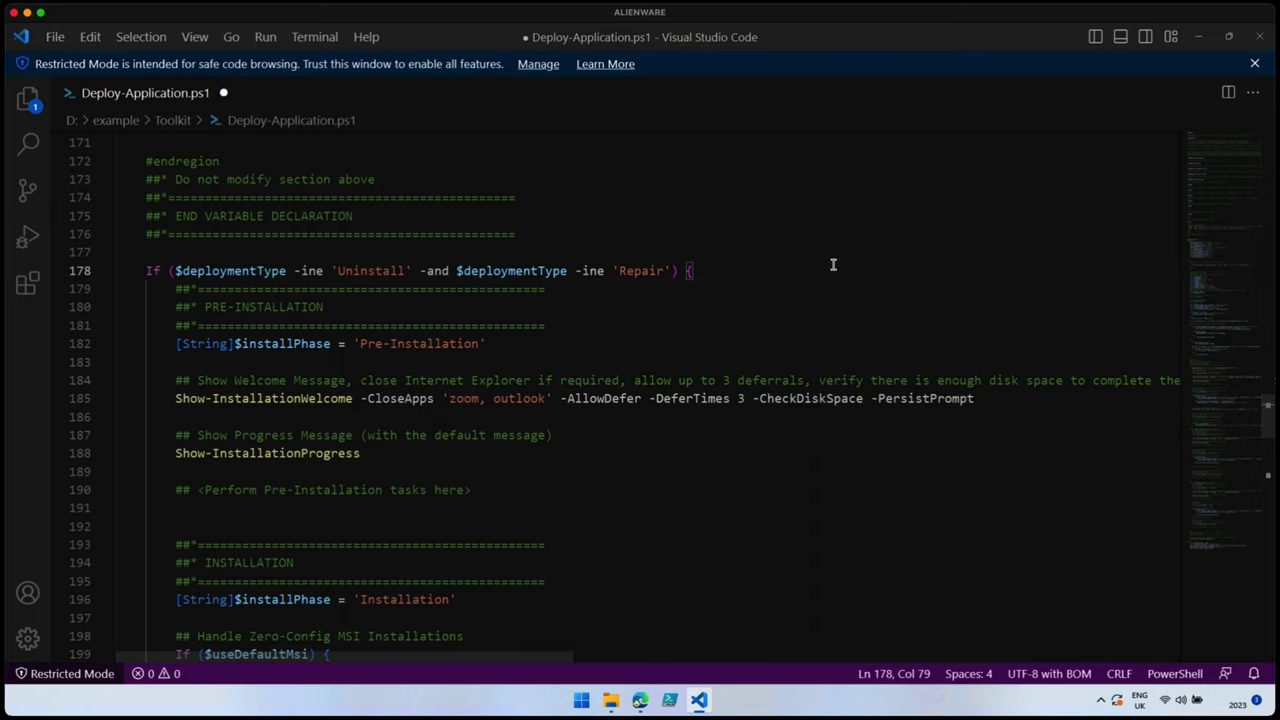
pyautogui.click(1008, 393)
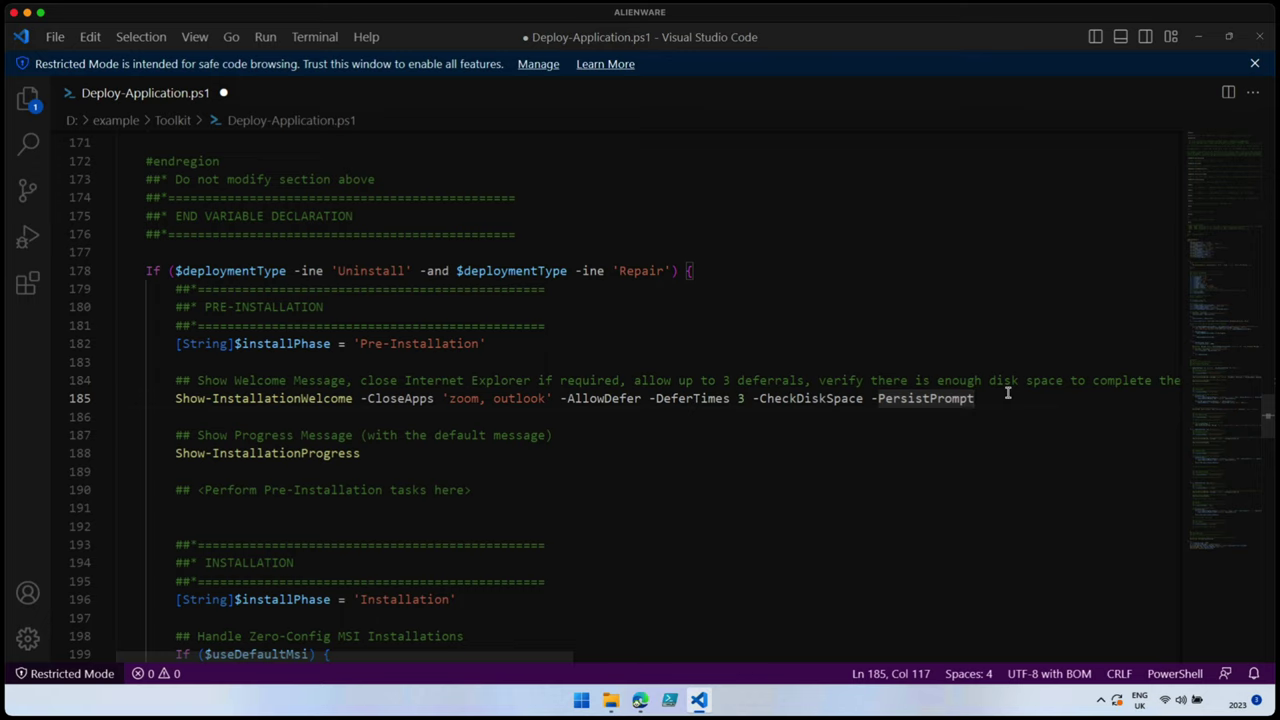
# Step: Check the zero-config MSI block and the Execute-MSI line for $dirFiles\ZoomInstallerFull.msi with '/quiet /norestart'
pyautogui.click(485, 507)
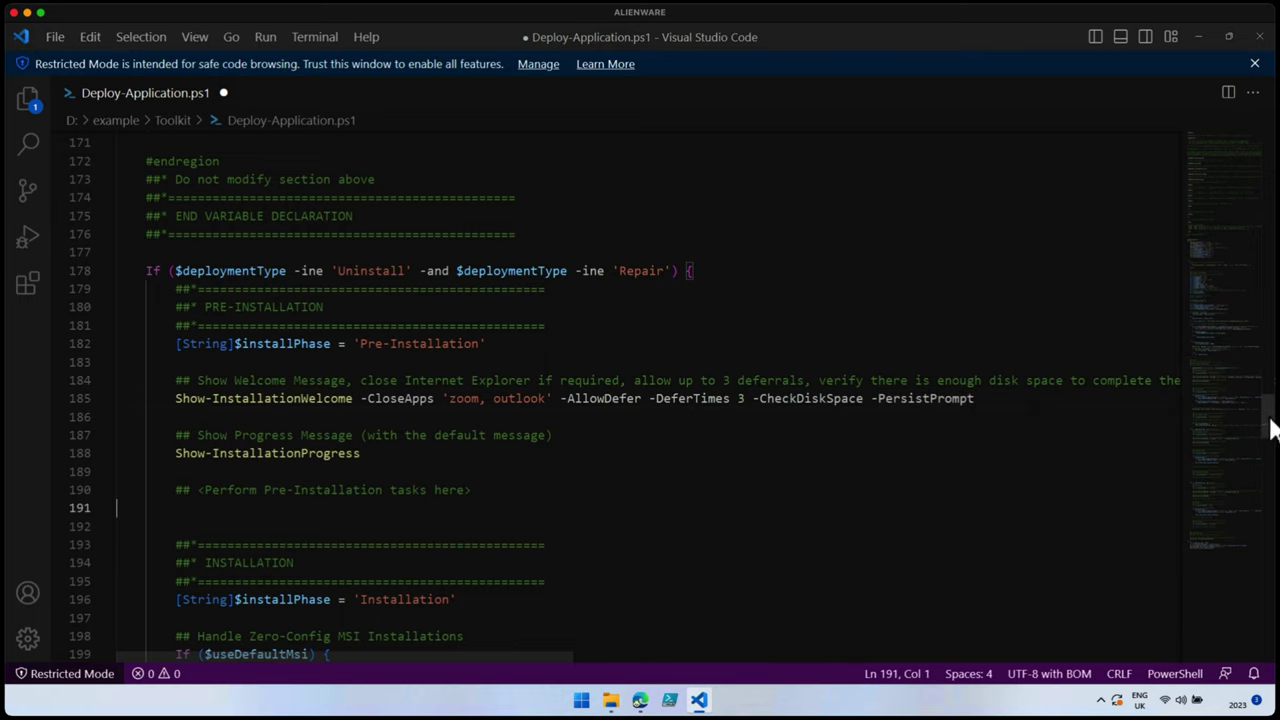
pyautogui.moveTo(1268, 428); pyautogui.dragTo(1270, 463)
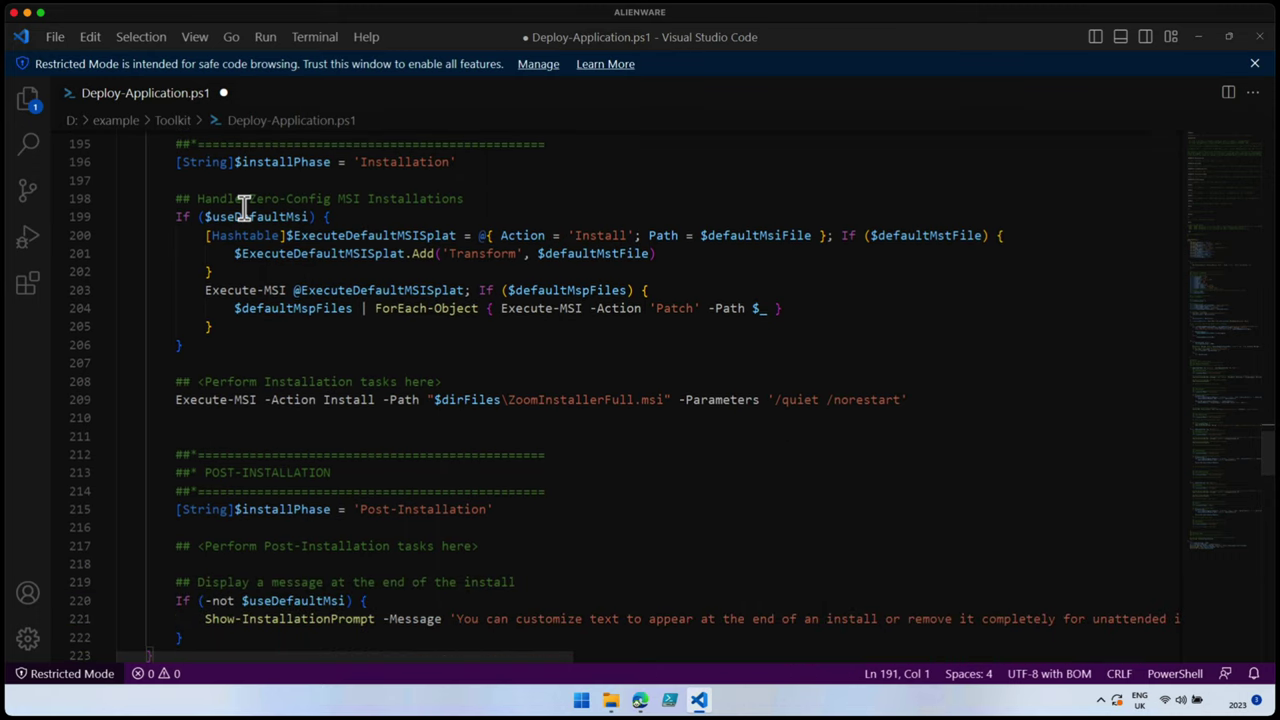
pyautogui.moveTo(216, 344); pyautogui.dragTo(172, 203)
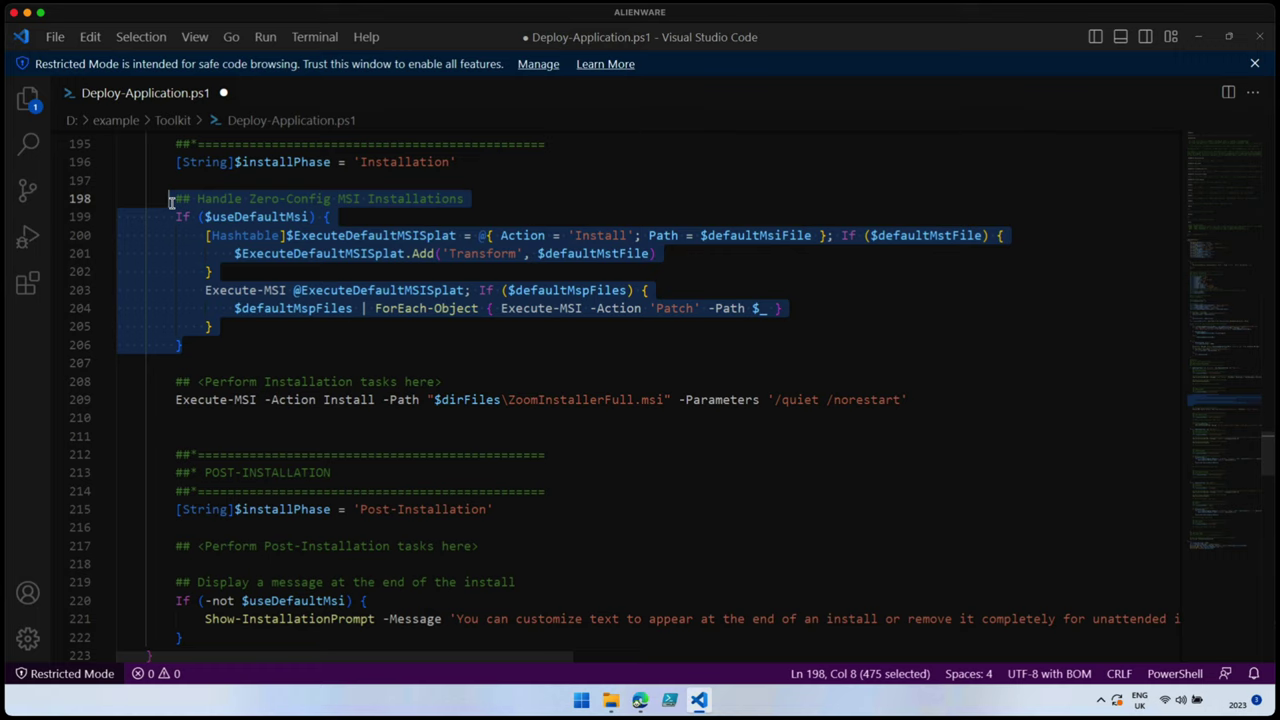
pyautogui.click(450, 384)
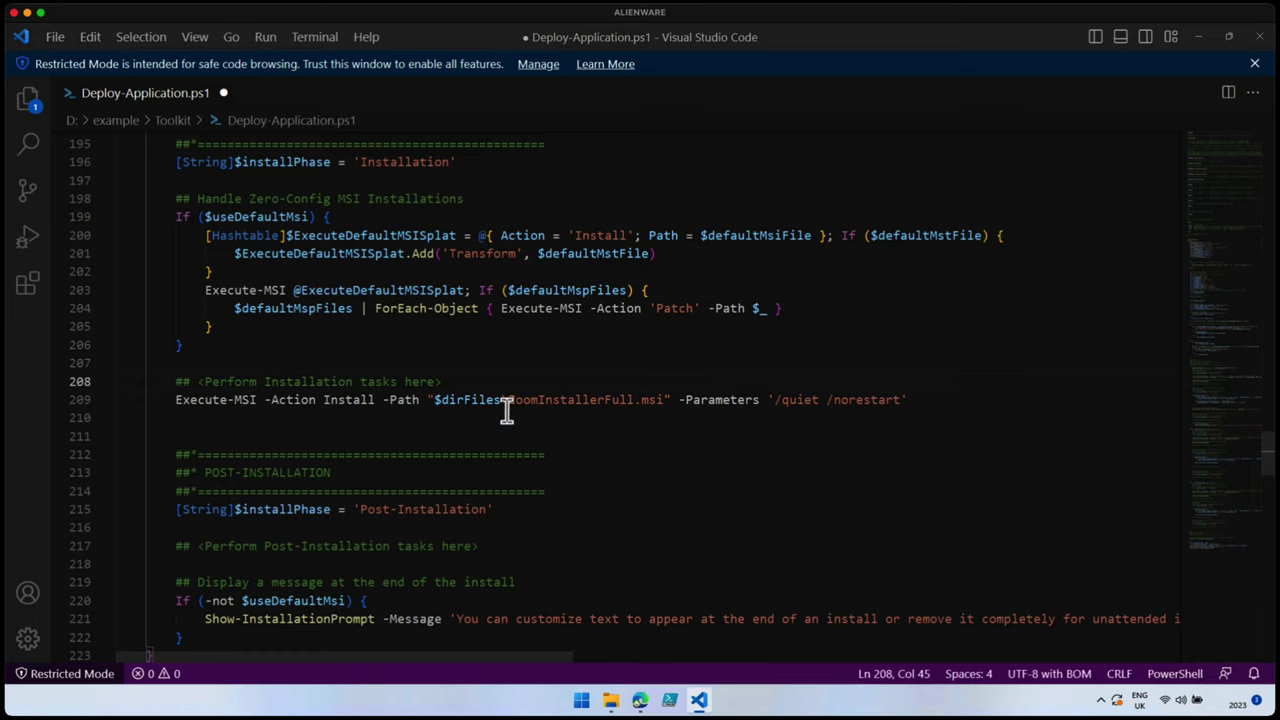
pyautogui.click(438, 400)
pyautogui.moveTo(452, 401); pyautogui.dragTo(666, 401)
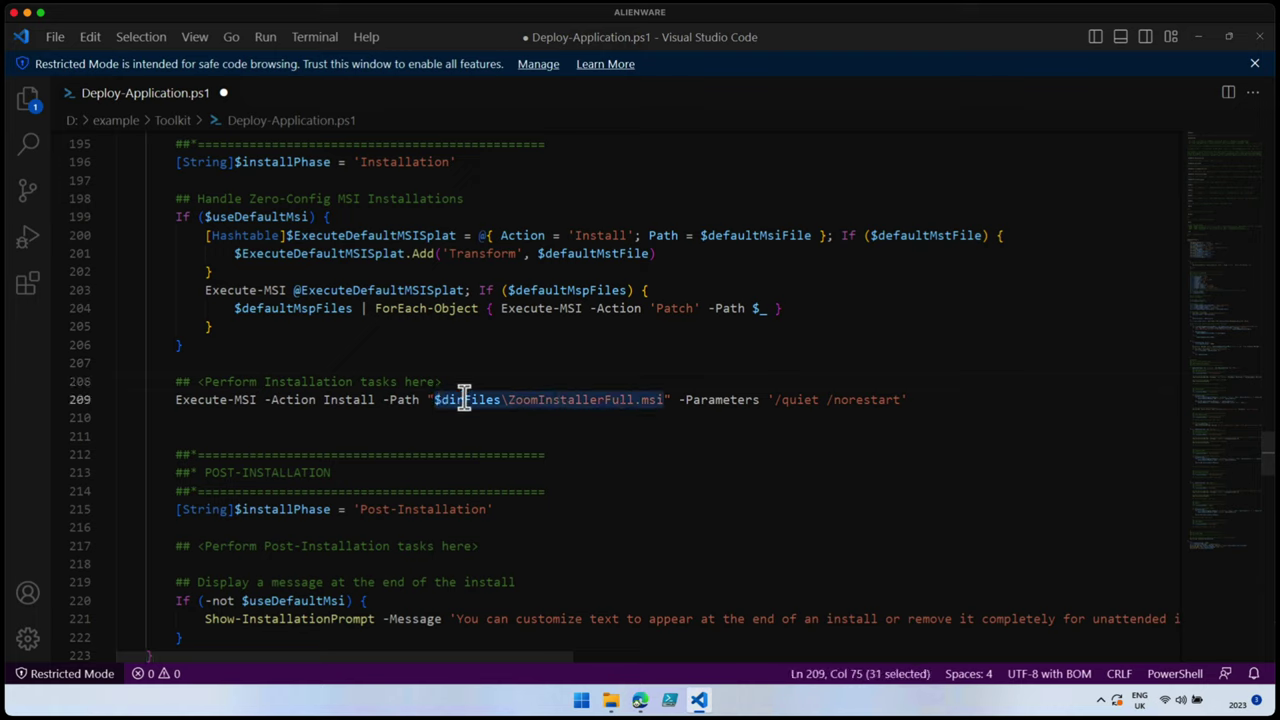
pyautogui.click(548, 400)
pyautogui.click(611, 703)
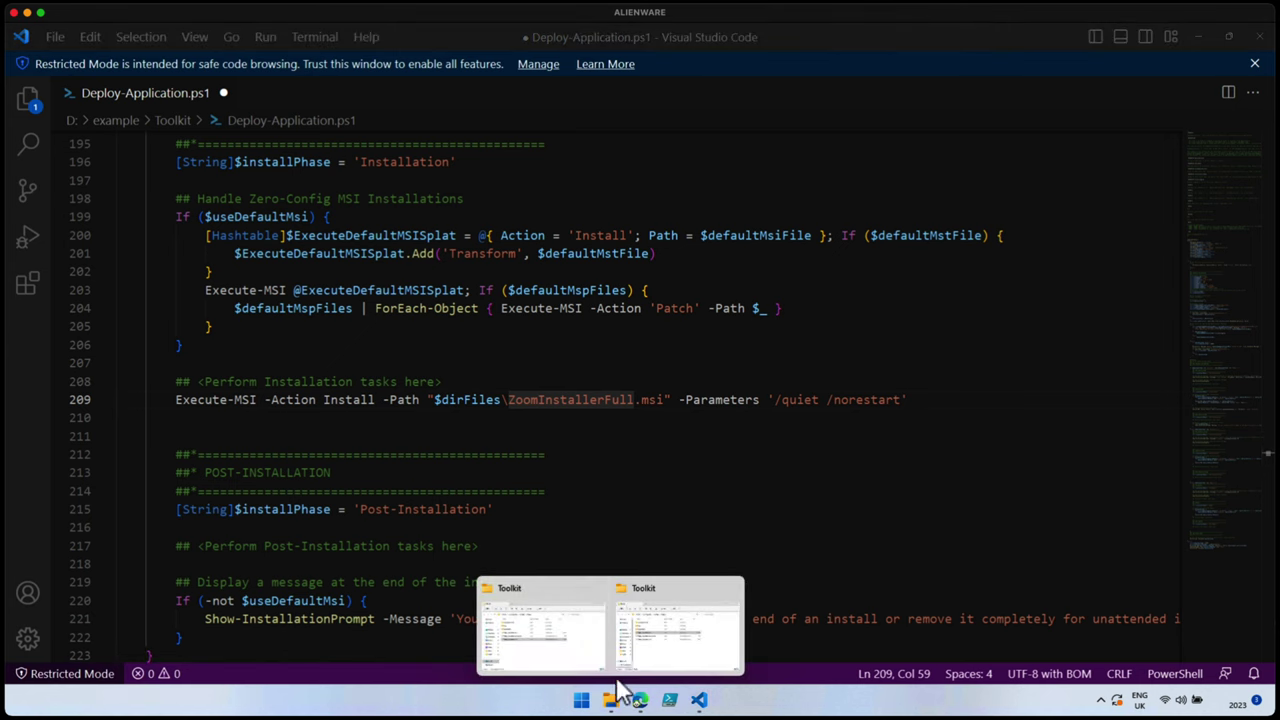
pyautogui.click(663, 629)
pyautogui.click(510, 274)
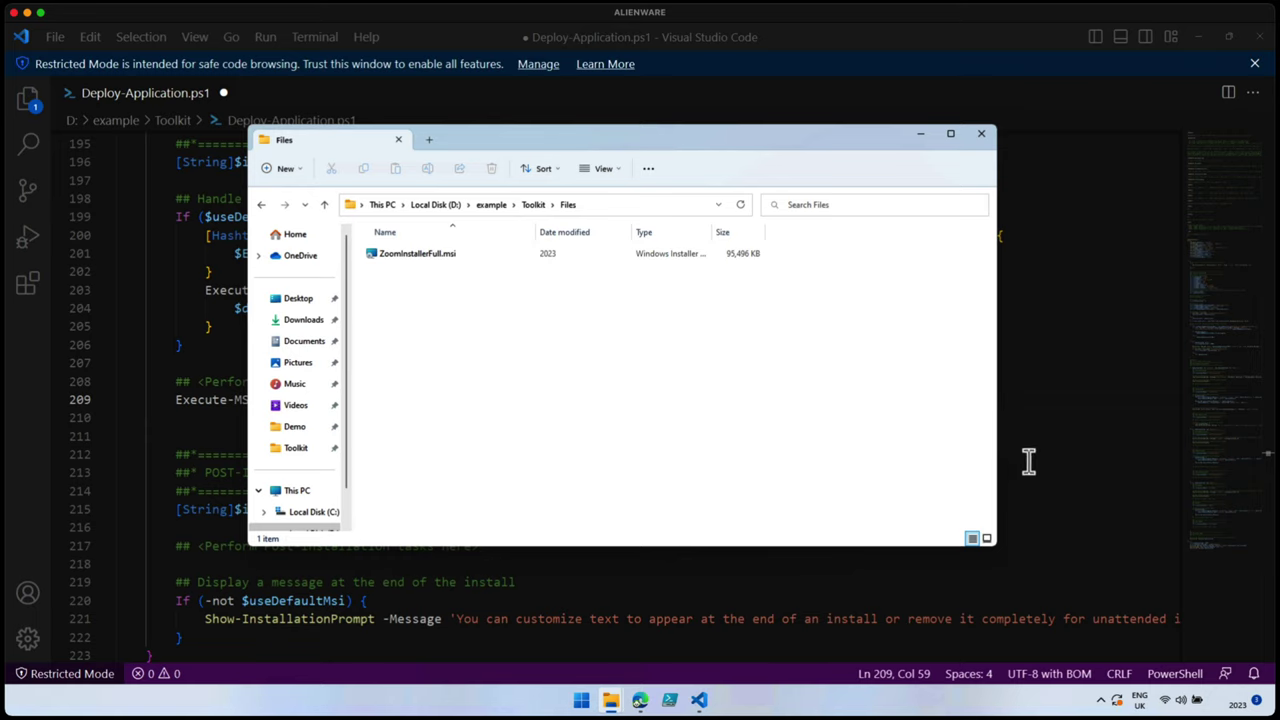
pyautogui.click(1031, 400)
pyautogui.click(508, 398)
# Step: Look over the finished install call on line 209, then scroll toward the UNINSTALLATION section near line 252
pyautogui.click(562, 380)
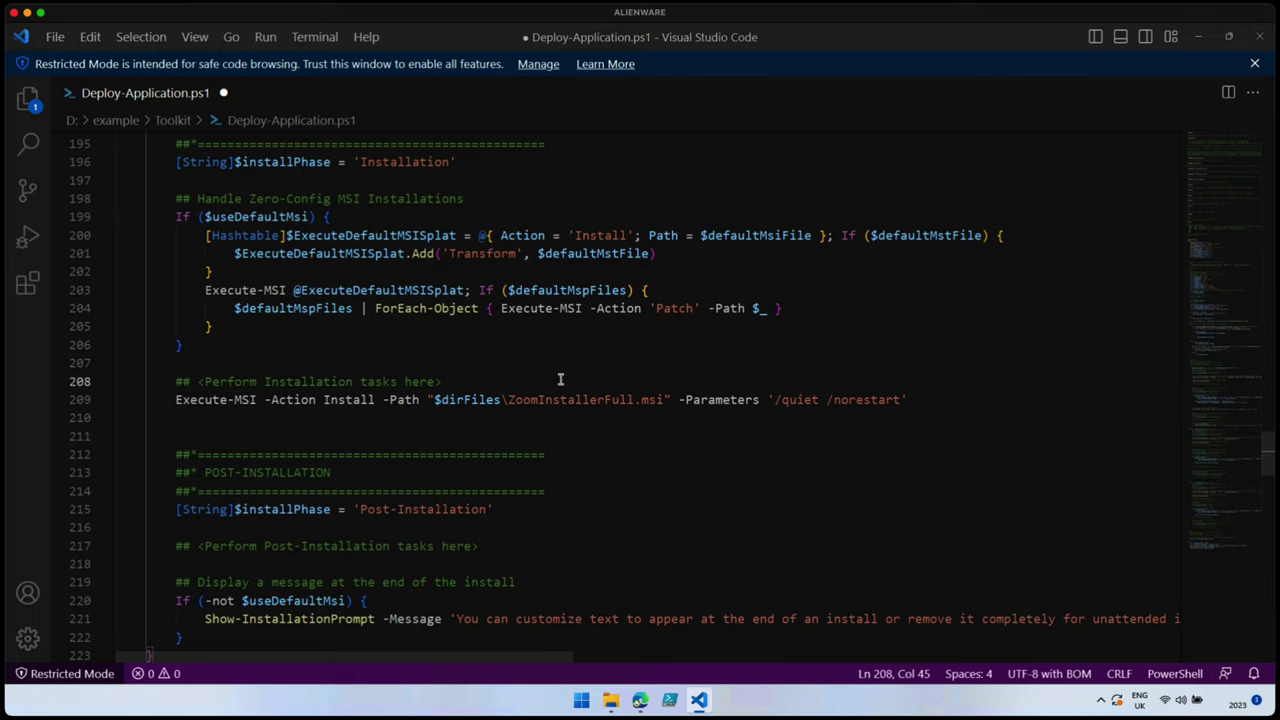
pyautogui.hscroll(3, 560, 380)
pyautogui.click(592, 394)
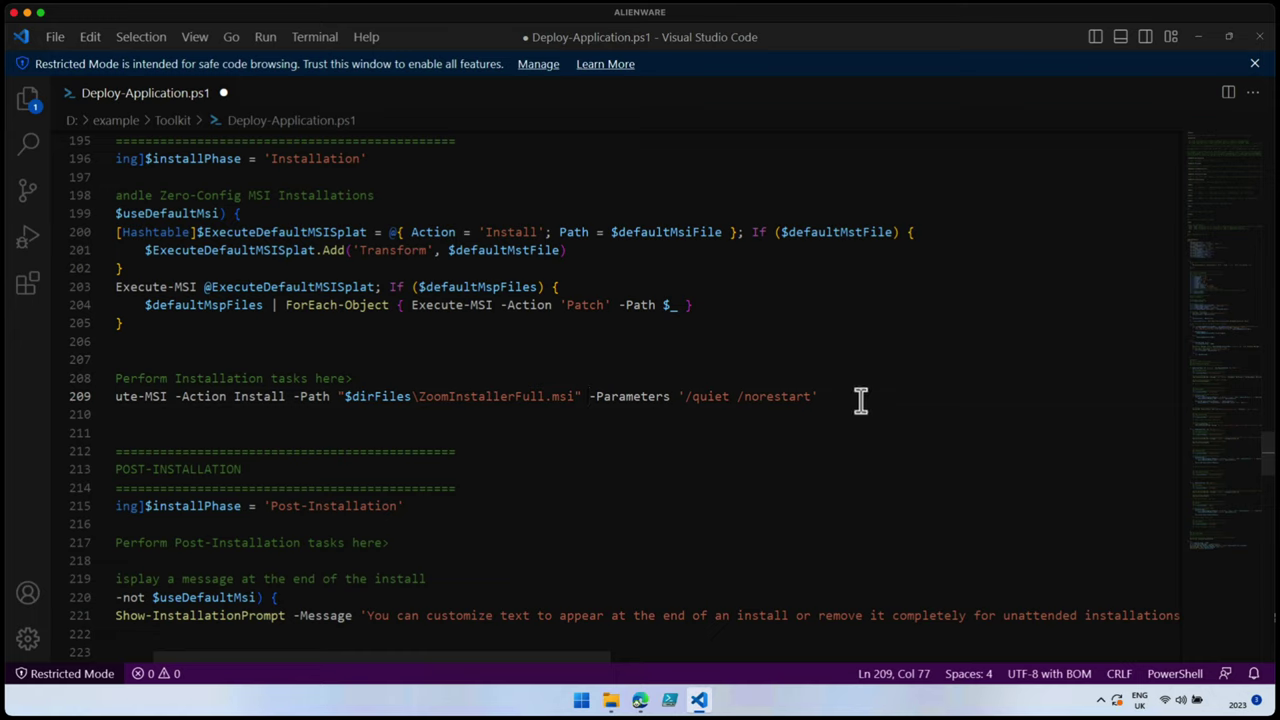
pyautogui.moveTo(1272, 455); pyautogui.dragTo(1272, 472)
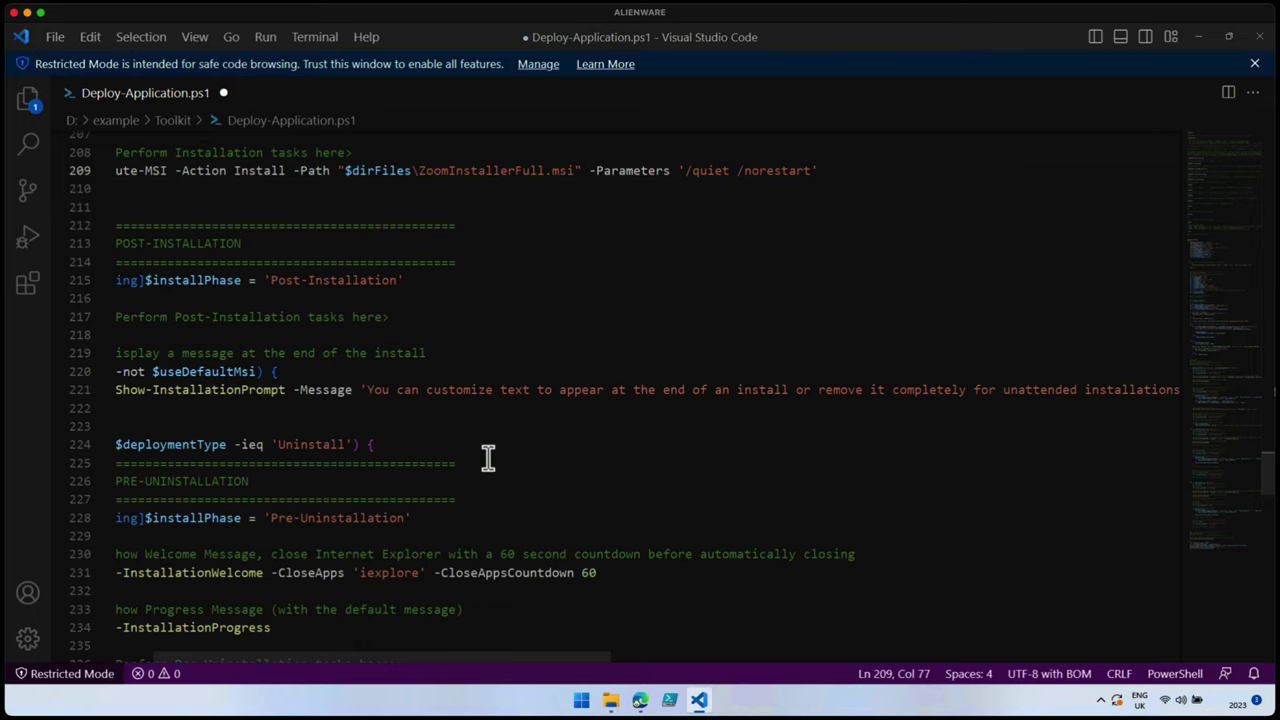
pyautogui.hscroll(5, 487, 457)
pyautogui.hscroll(-6, 486, 458)
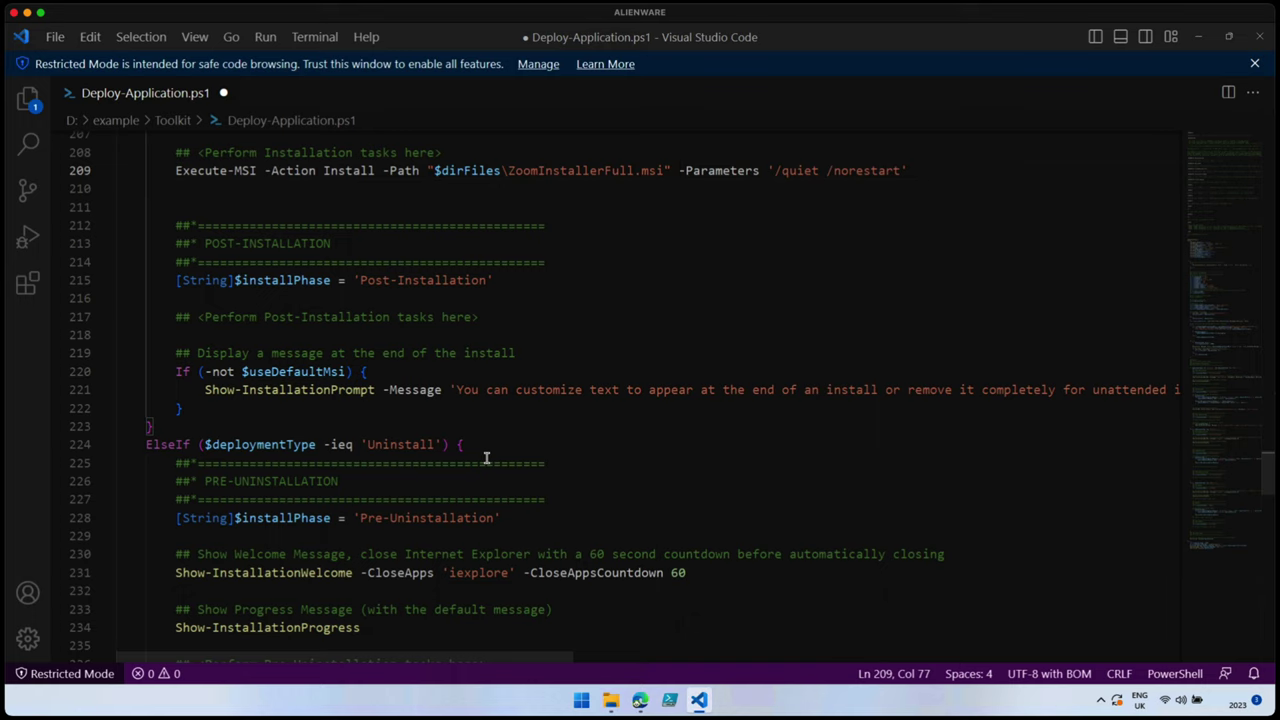
pyautogui.scroll(-11, 486, 458)
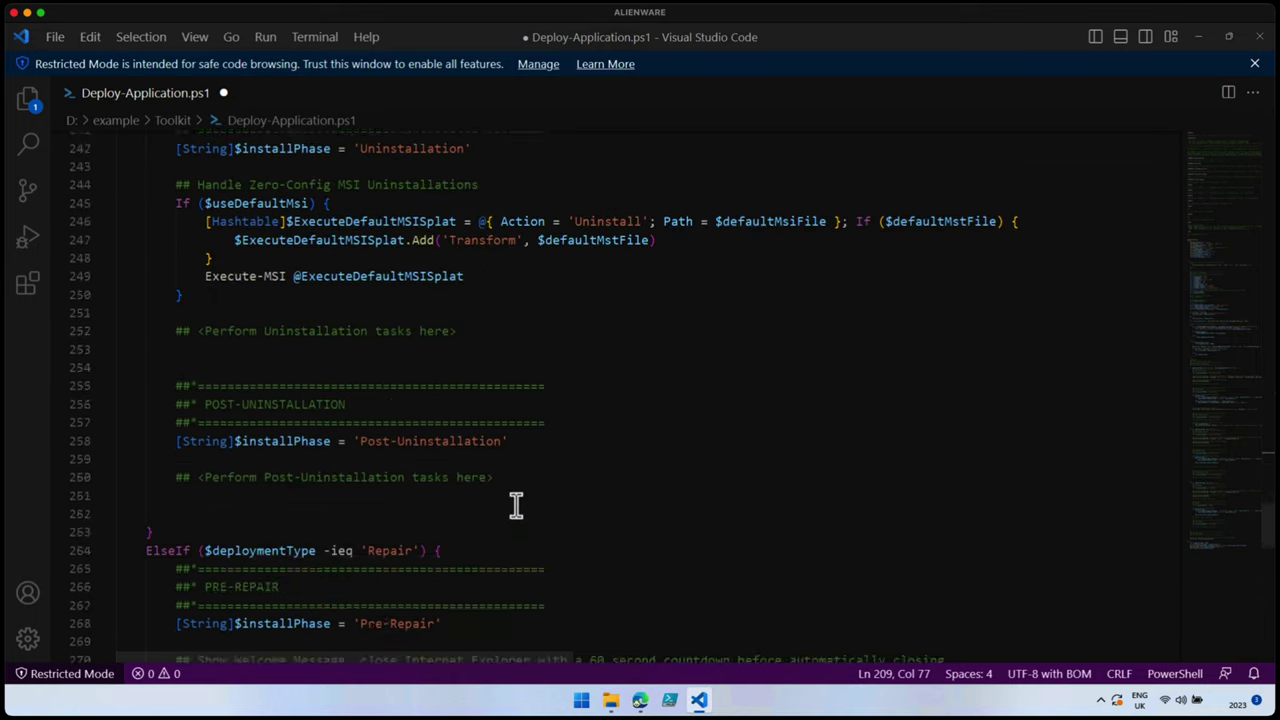
pyautogui.scroll(2, 516, 504)
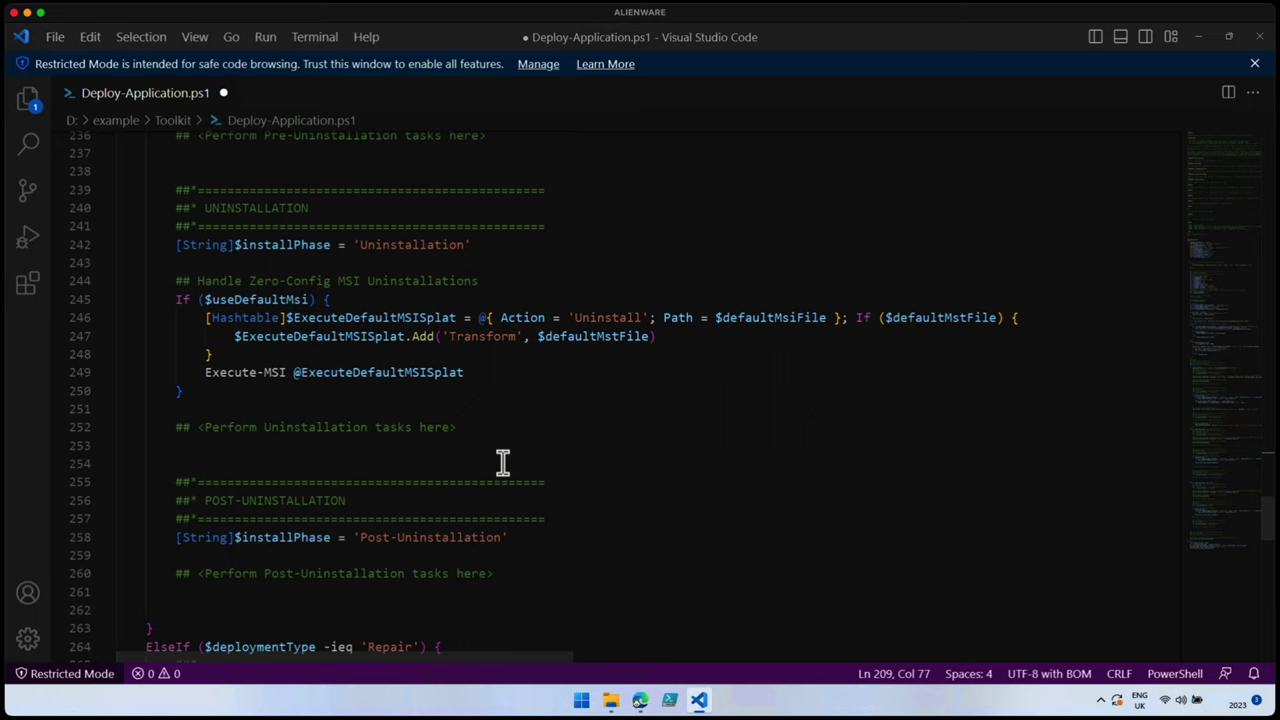
# Step: Copy the Zoom (64bit) uninstall command msiexec /x "{099FDE51-11D7-43C4-9AAB-635C8F898826}" /qn from Intune's app properties
pyautogui.click(640, 700)
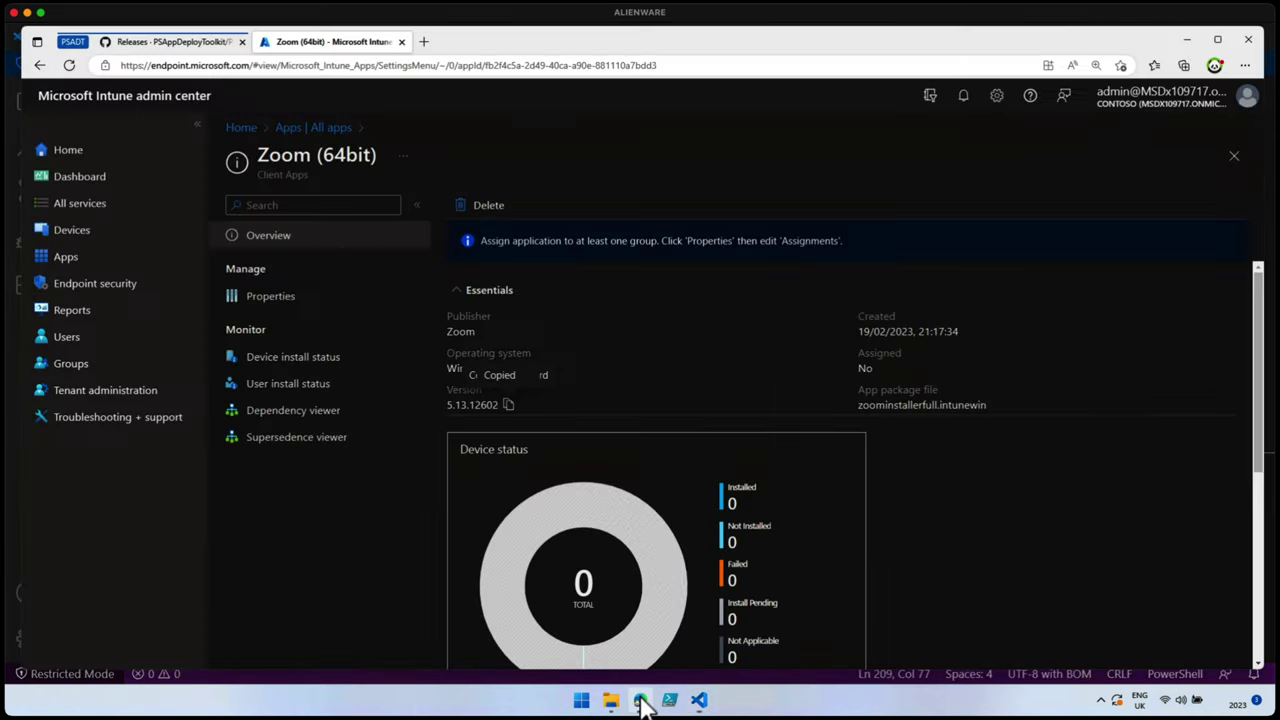
pyautogui.click(343, 300)
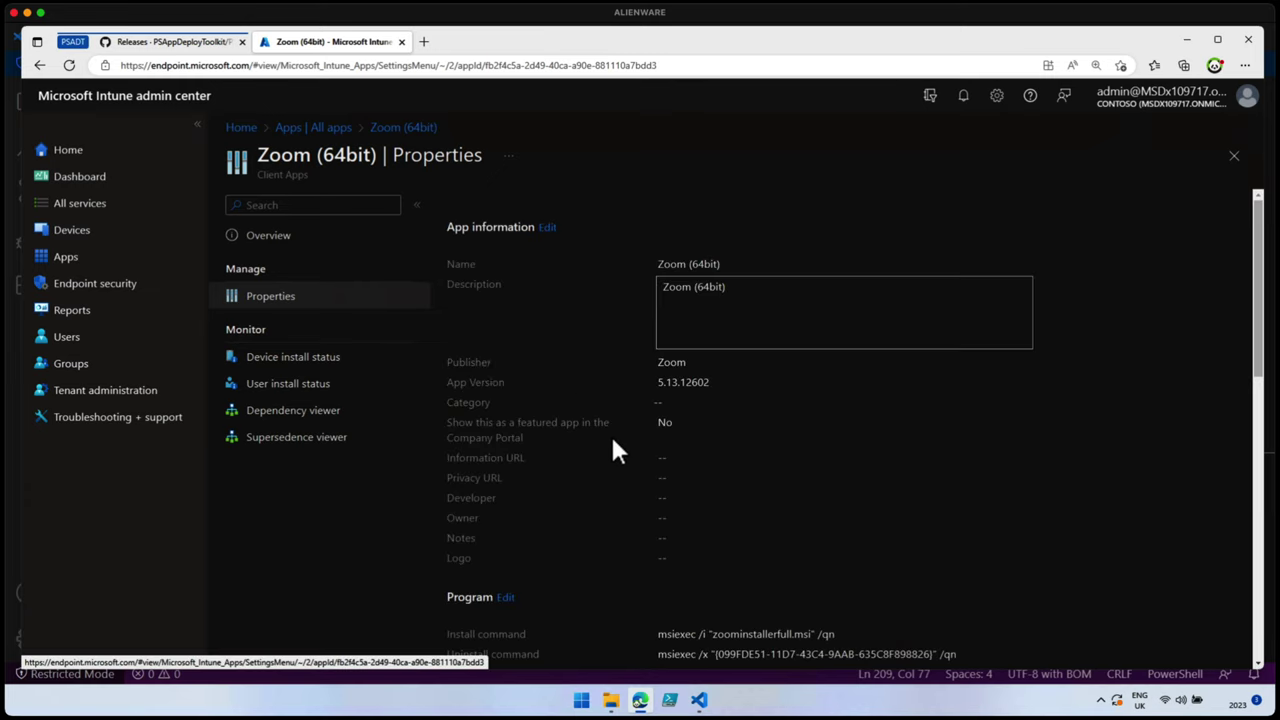
pyautogui.scroll(-3, 700, 520)
pyautogui.moveTo(961, 363); pyautogui.dragTo(661, 357)
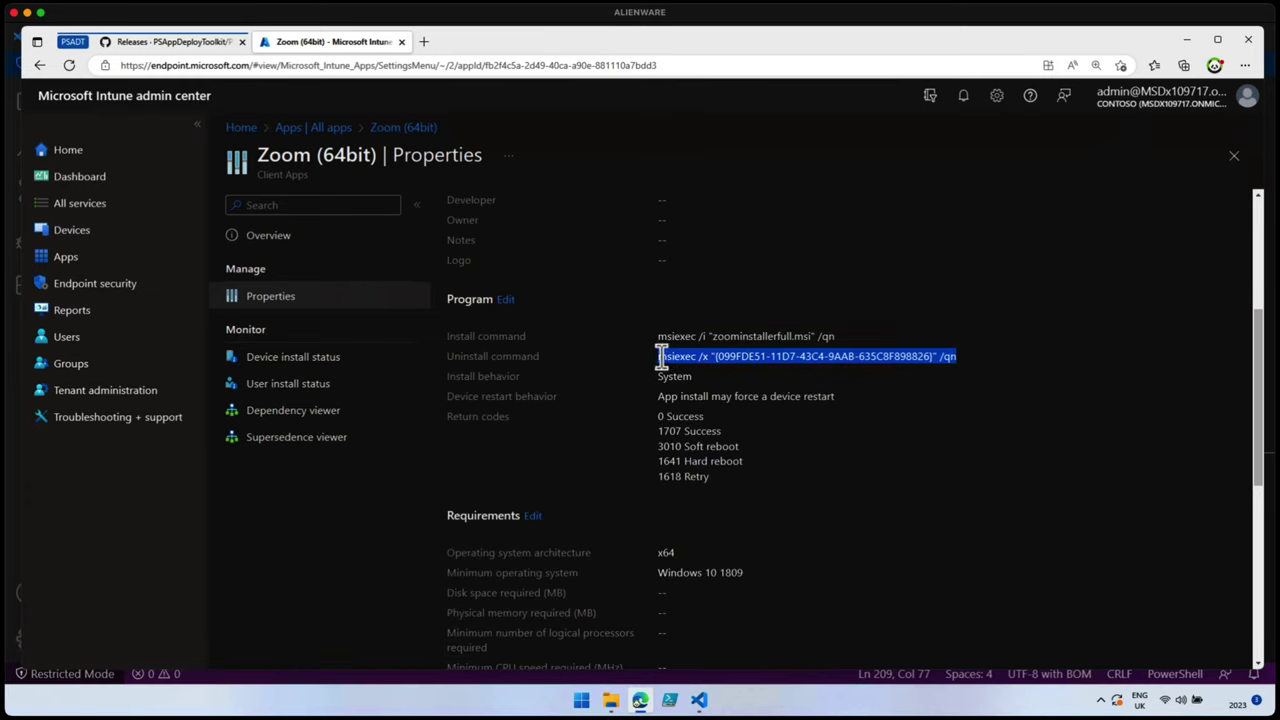
pyautogui.click(698, 700)
# Step: Paste the copied msiexec uninstall command onto line 253 and indent it to match the section
pyautogui.click(310, 462)
pyautogui.click(310, 445)
pyautogui.write('msiexec /x "{090FDE51-11D7-43C4-9AAB-635C8F898826}" /qn')
pyautogui.doubleClick(214, 445)
pyautogui.press('super+Left')
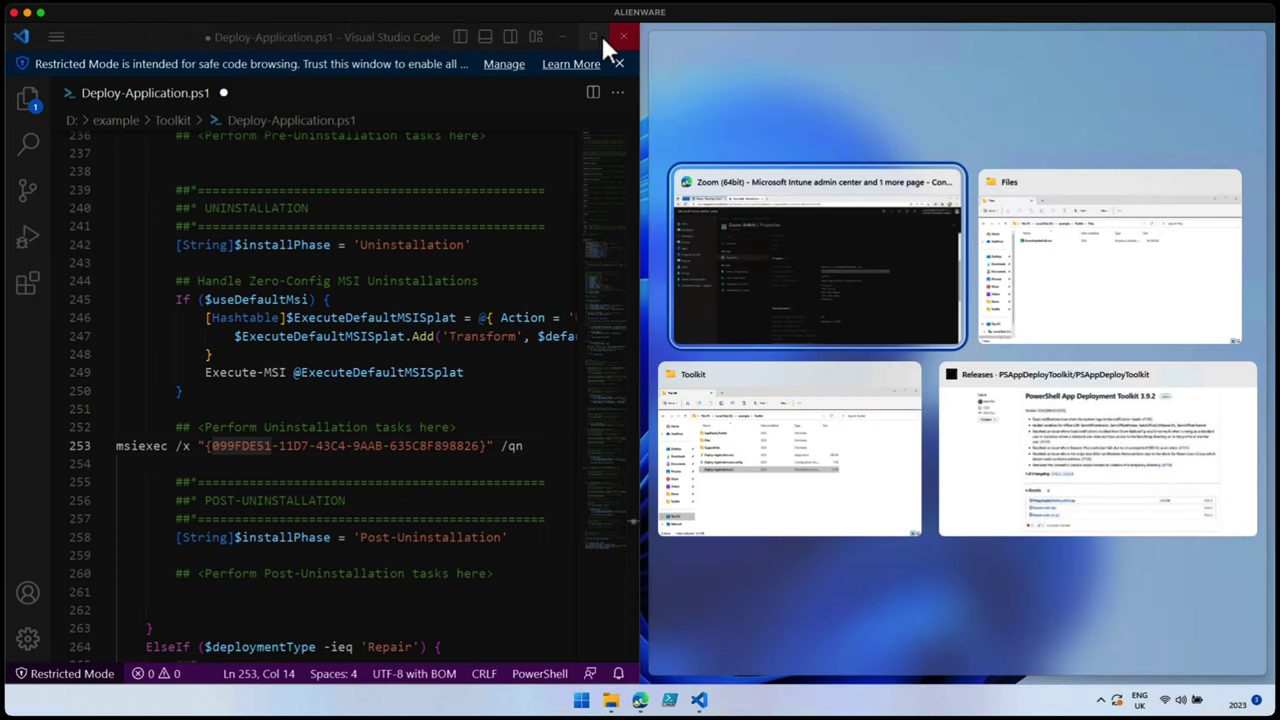
pyautogui.click(600, 38)
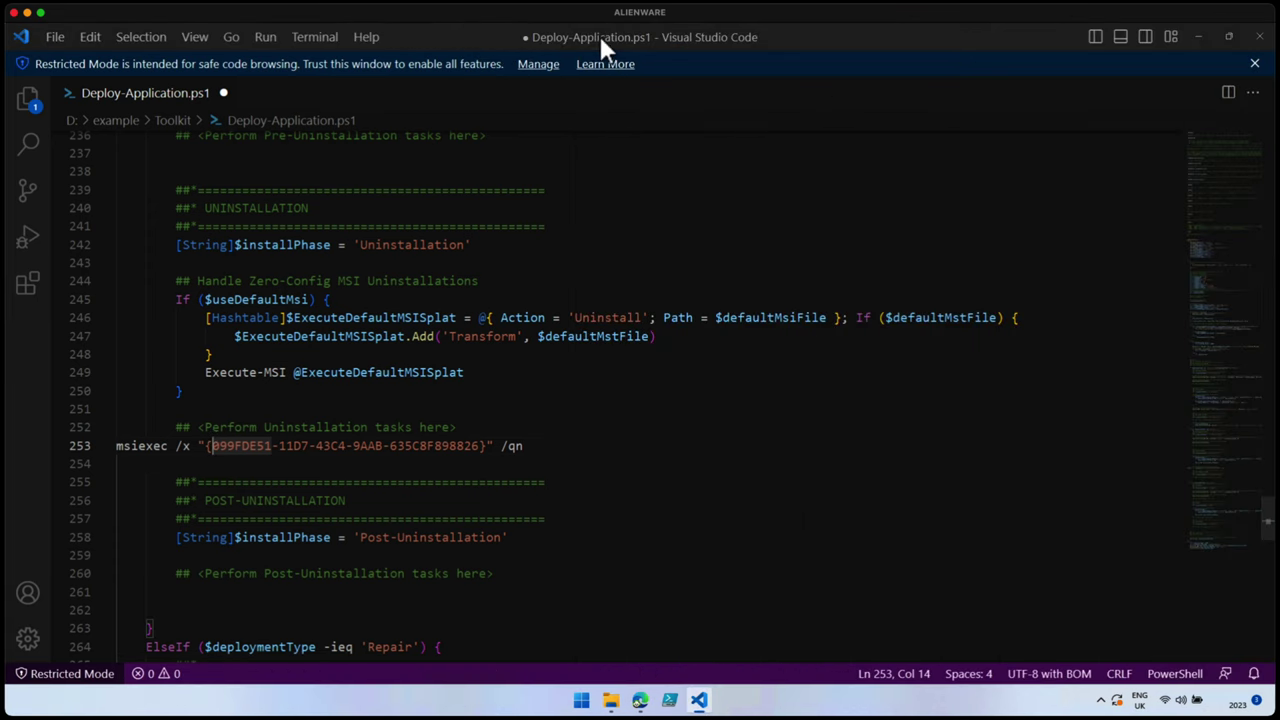
pyautogui.click(122, 446)
pyautogui.click(117, 446)
pyautogui.hotkey('ctrl', 'shift', '[')
pyautogui.press('Tab')
pyautogui.hotkey('ctrl', 'shift', ']')
pyautogui.press('Tab')
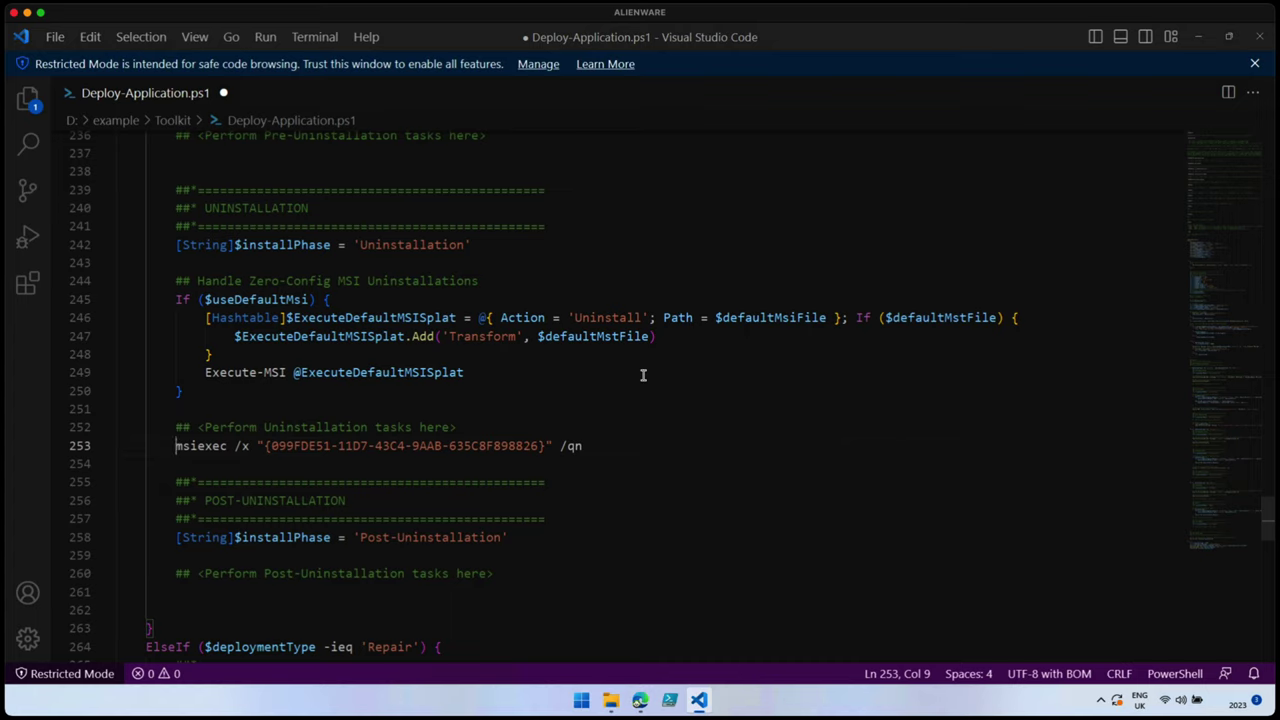
# Step: Add a new line below it reading Execute-MSI -Action Uninstall -Path
pyautogui.scroll(-3, 700, 350)
pyautogui.press('End')
pyautogui.press('Return')
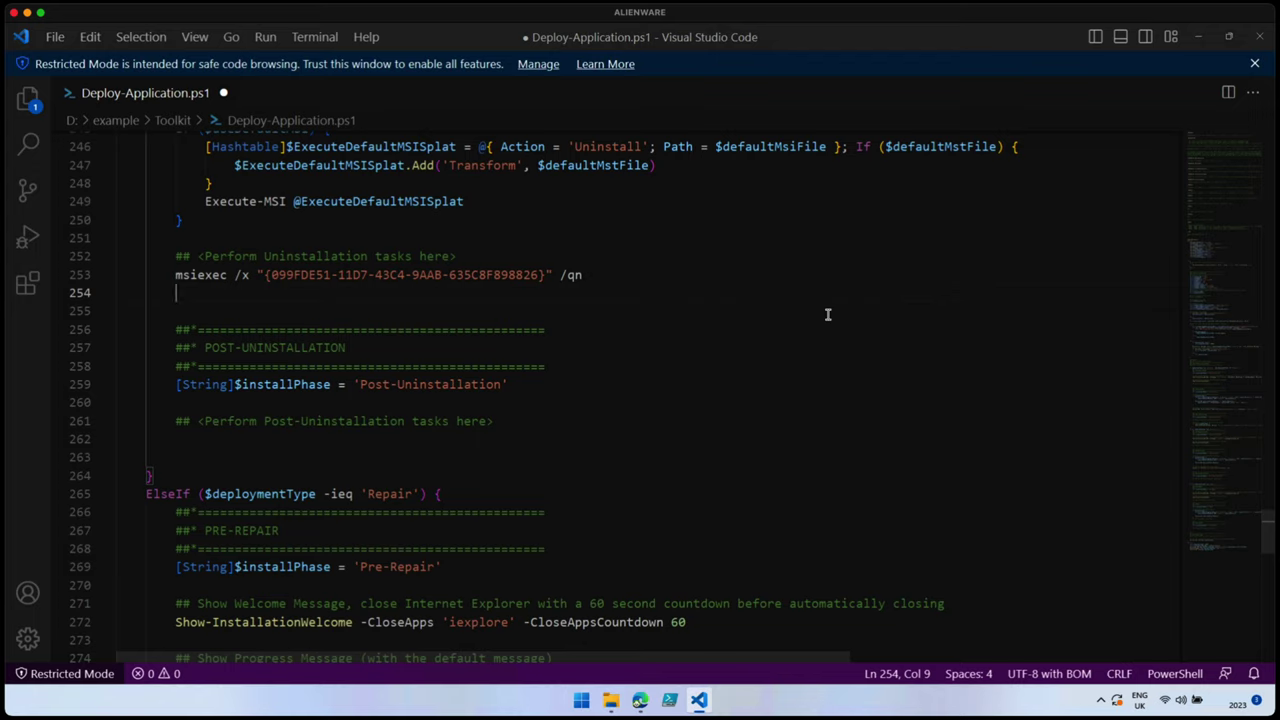
pyautogui.write('Exec')
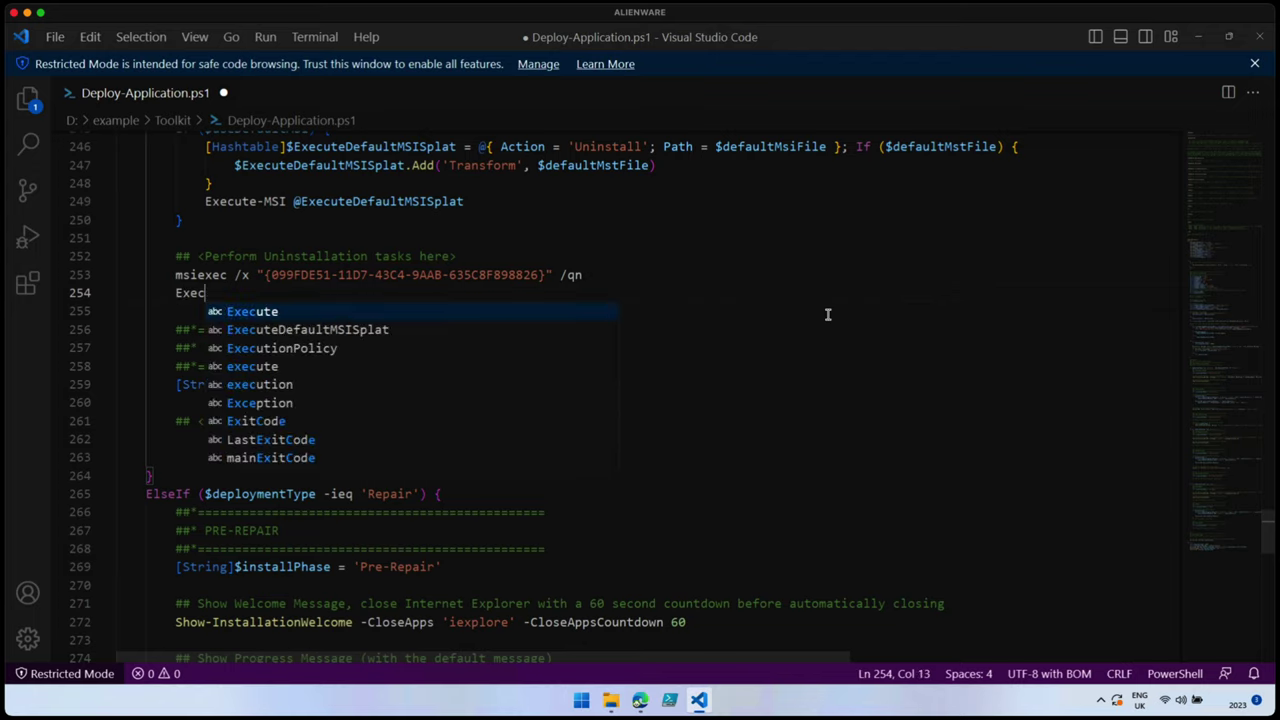
pyautogui.press('Escape')
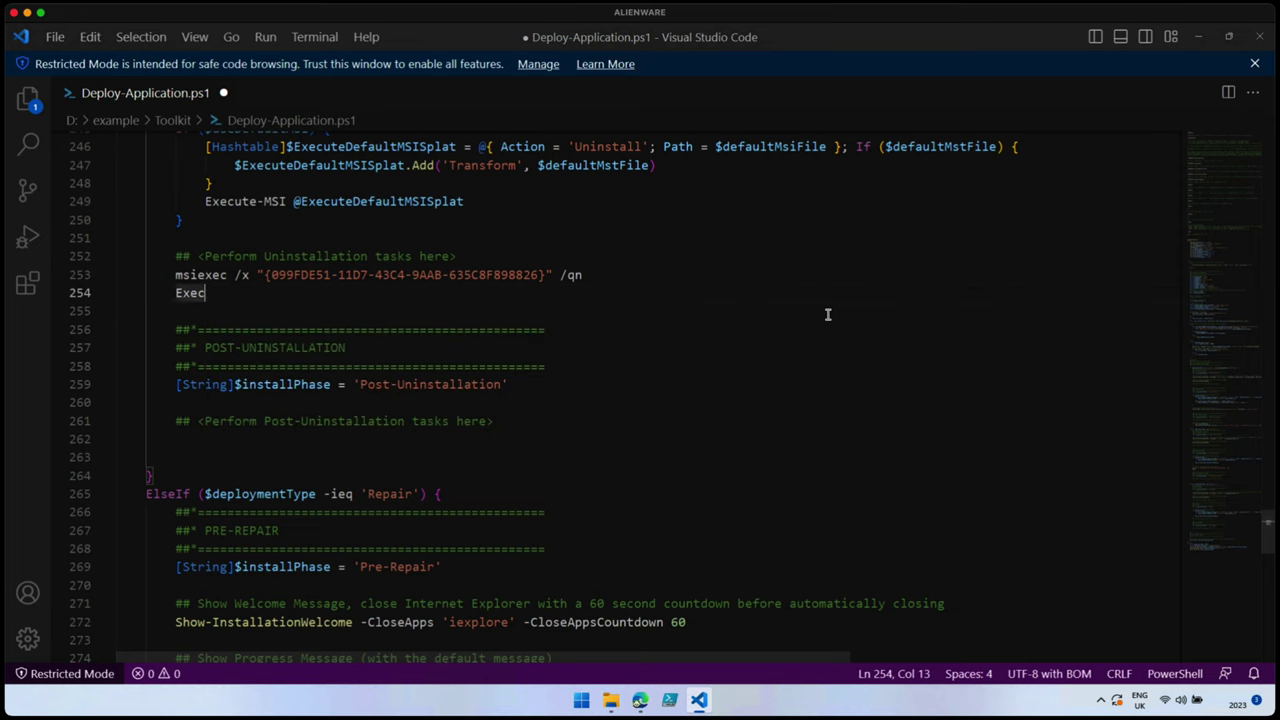
pyautogui.hotkey('ctrl', 'space')
pyautogui.write('ute-MSI')
pyautogui.doubleClick(214, 293)
pyautogui.write('Execute-MSI -Action ')
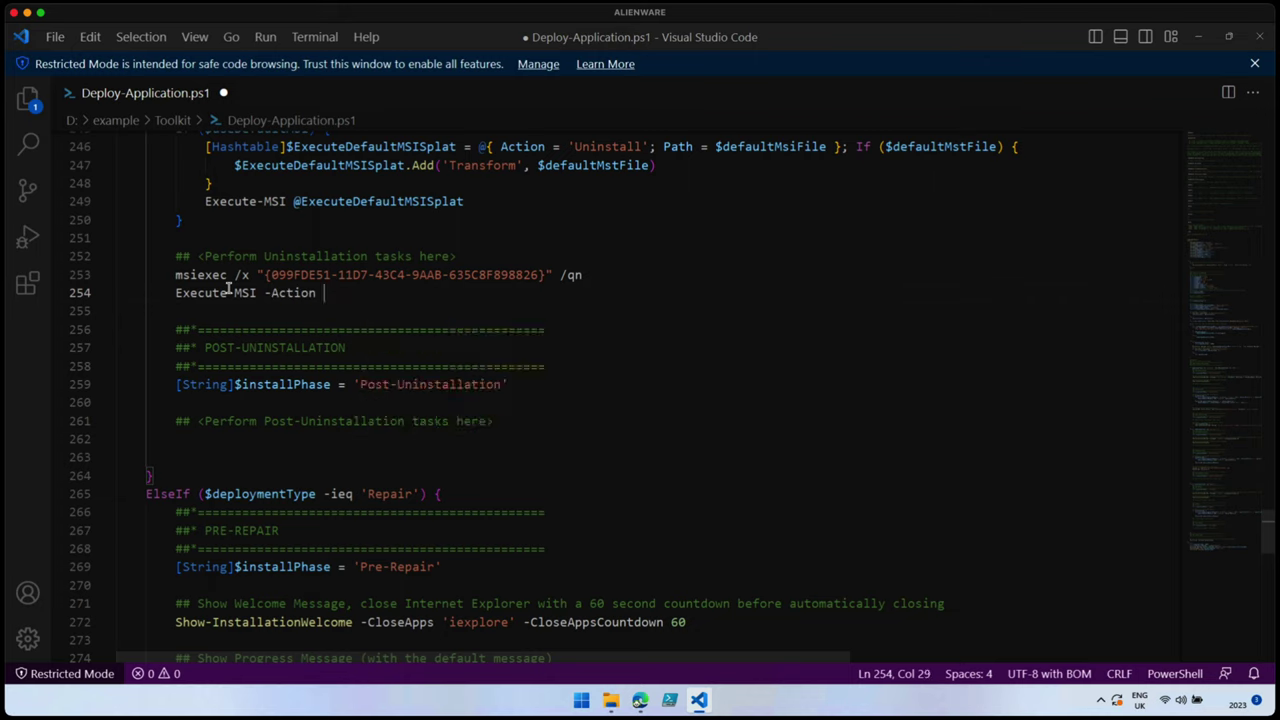
pyautogui.write('Uninstall -Path')
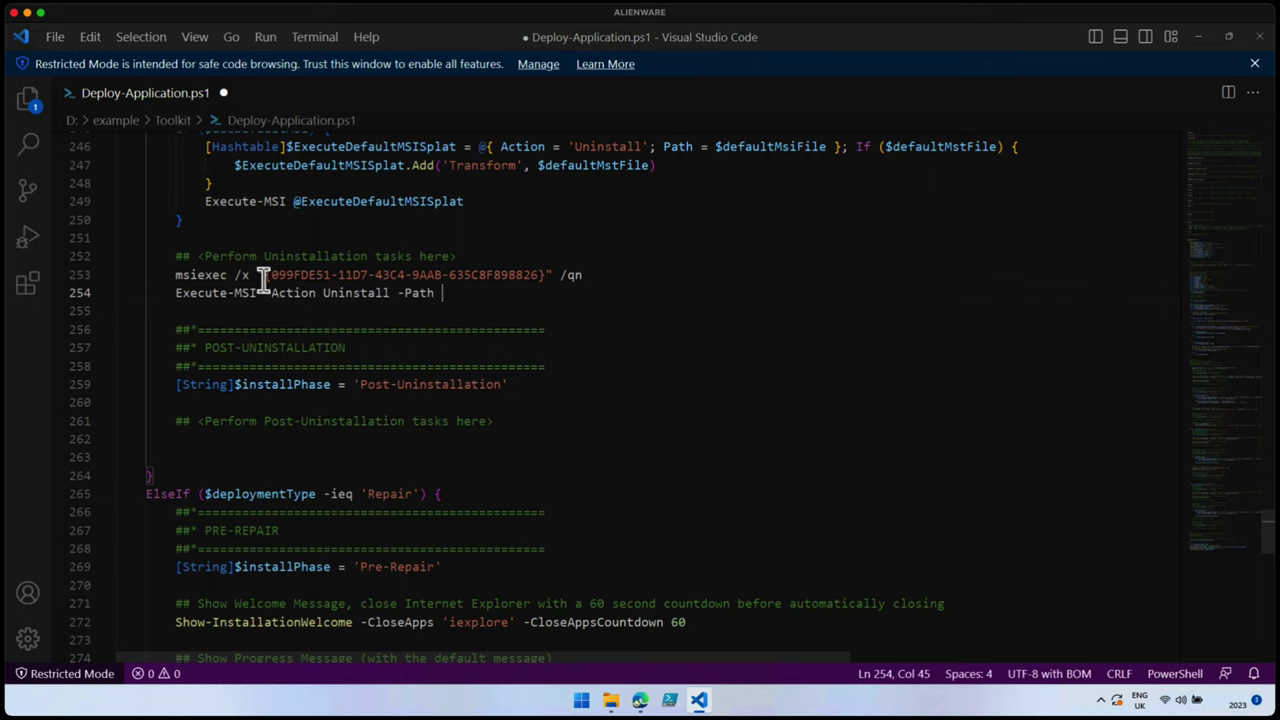
# Step: Complete the -Path argument with the quoted product code '{099FDE51-11D7-43C4-9AAB-635C8F898826}'
pyautogui.moveTo(268, 283); pyautogui.dragTo(534, 277)
pyautogui.hotkey('ctrl', 'c')
pyautogui.click(504, 298)
pyautogui.hotkey('ctrl', 'v')
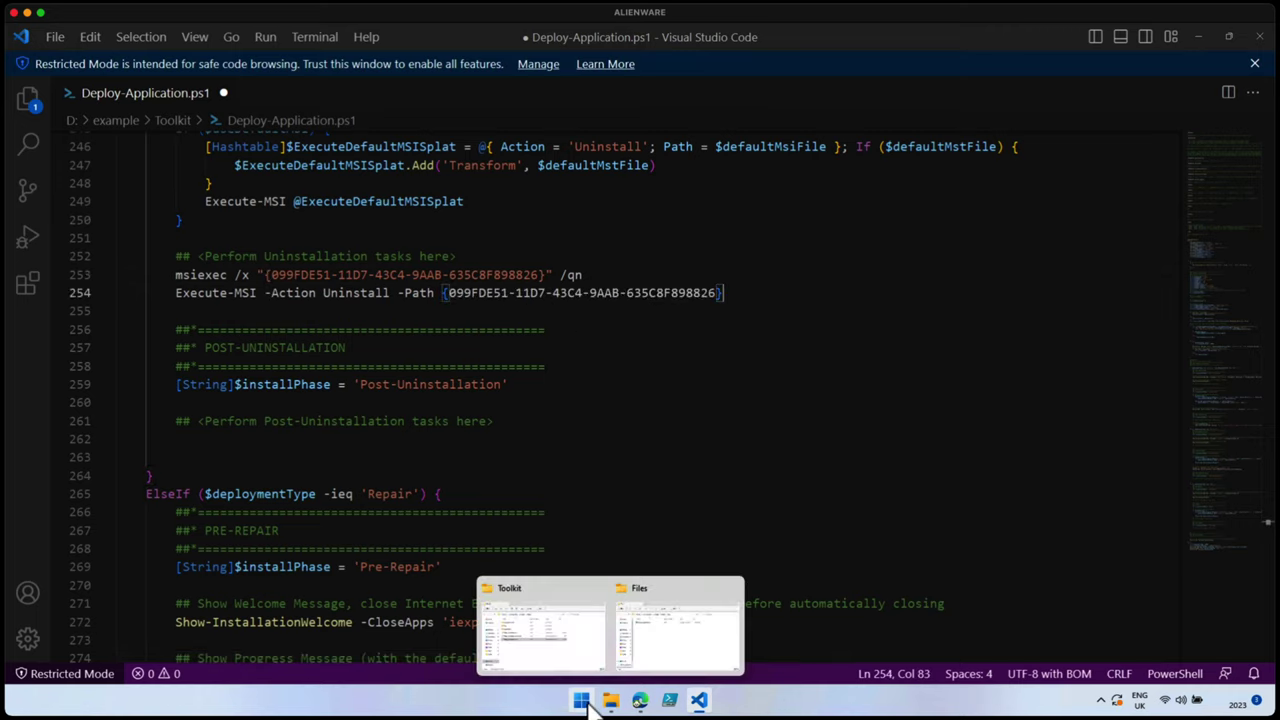
pyautogui.click(443, 308)
pyautogui.click(443, 296)
pyautogui.write("'")
pyautogui.press('End')
pyautogui.write("'")
# Step: Delete the old msiexec line, leaving only the Execute-MSI command
pyautogui.press('Up')
pyautogui.moveTo(638, 280); pyautogui.dragTo(163, 276)
pyautogui.press('BackSpace')
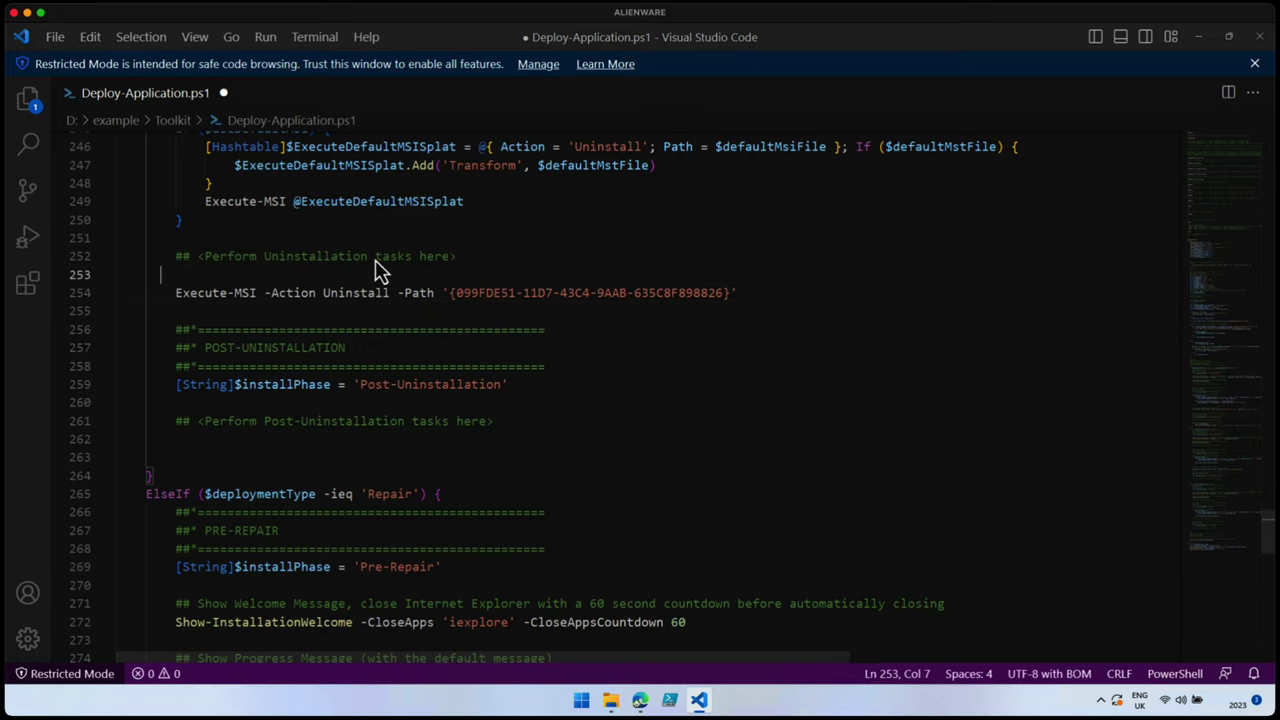
pyautogui.press('BackSpace')
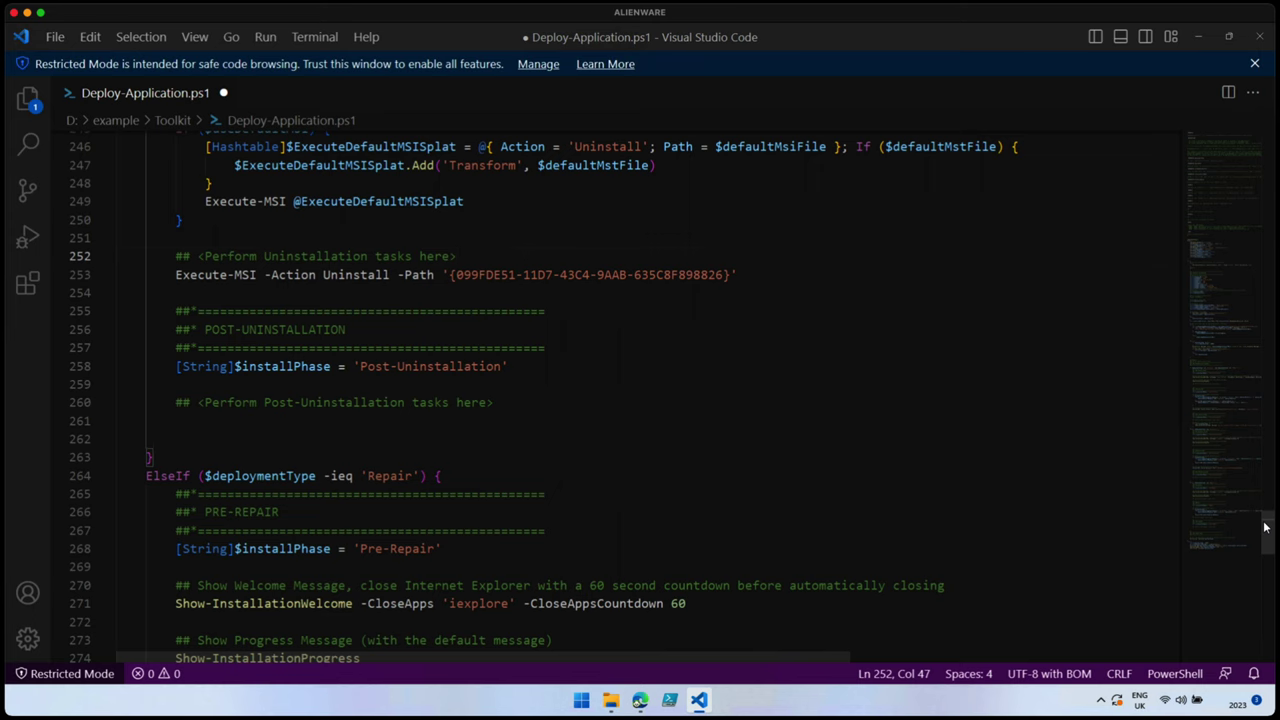
# Step: Save Deploy-Application.ps1 through File > Save and close Visual Studio Code
pyautogui.moveTo(1265, 527); pyautogui.dragTo(1270, 562)
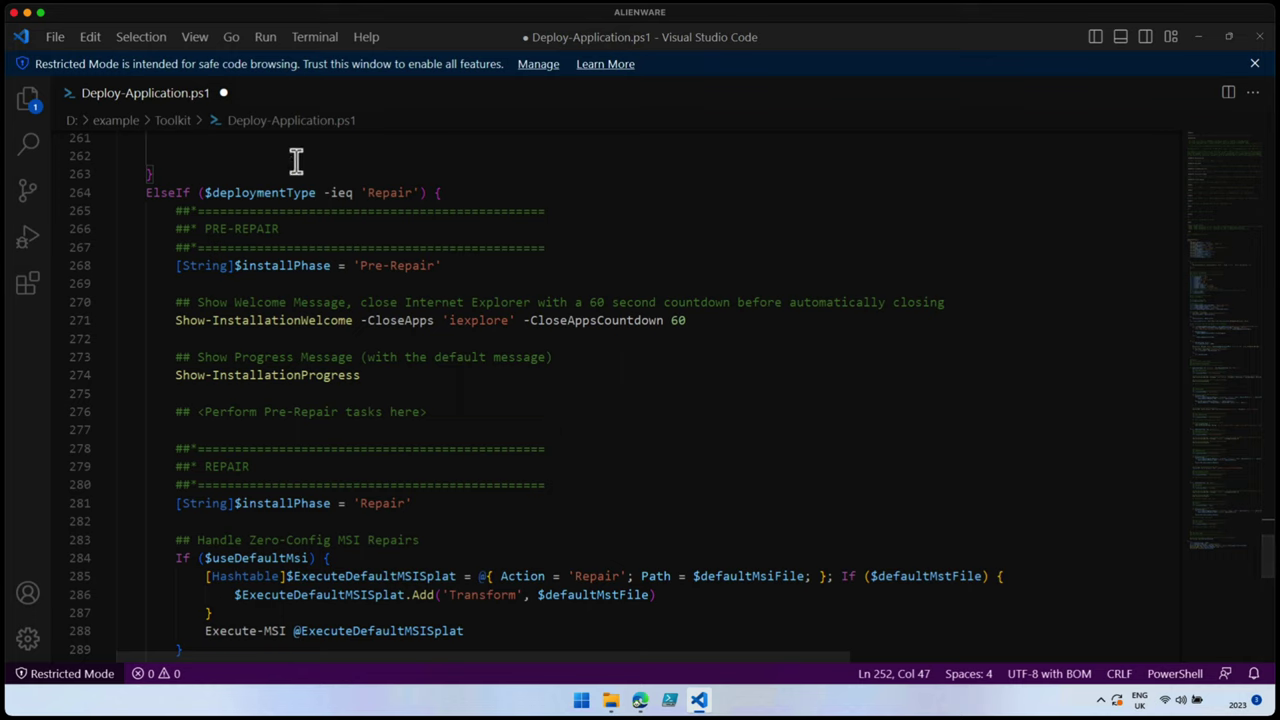
pyautogui.click(58, 36)
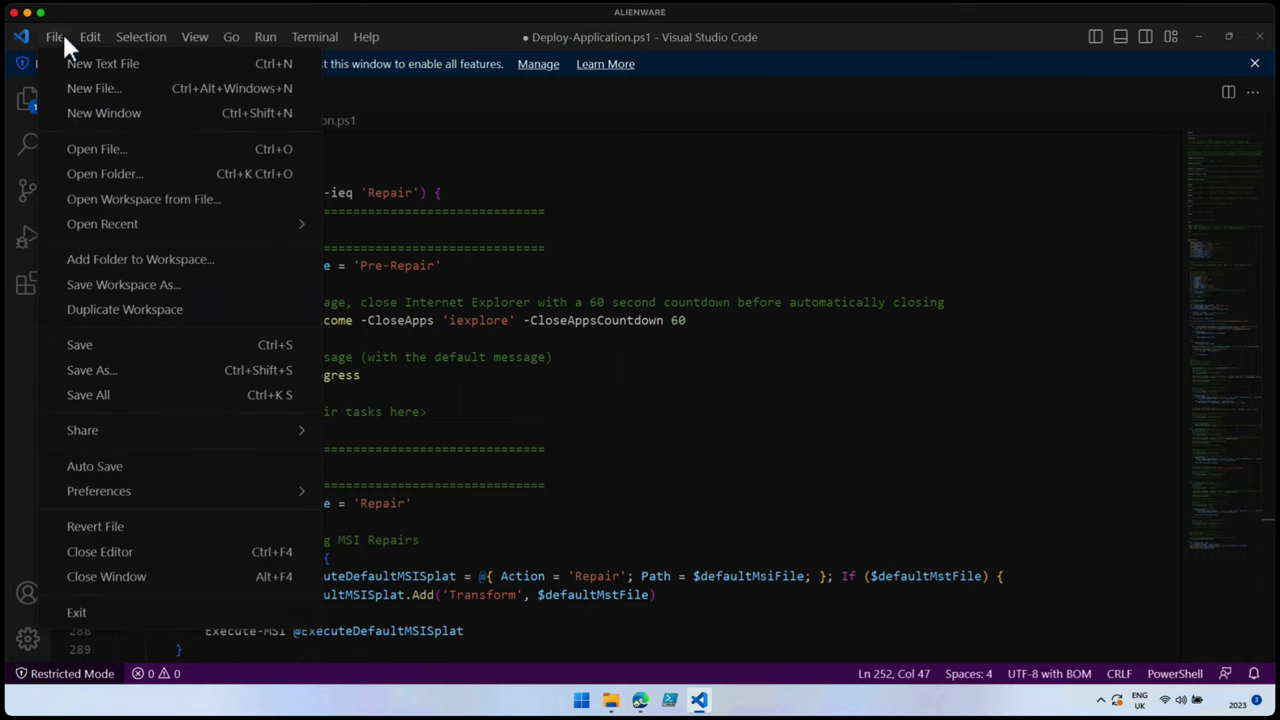
pyautogui.click(198, 350)
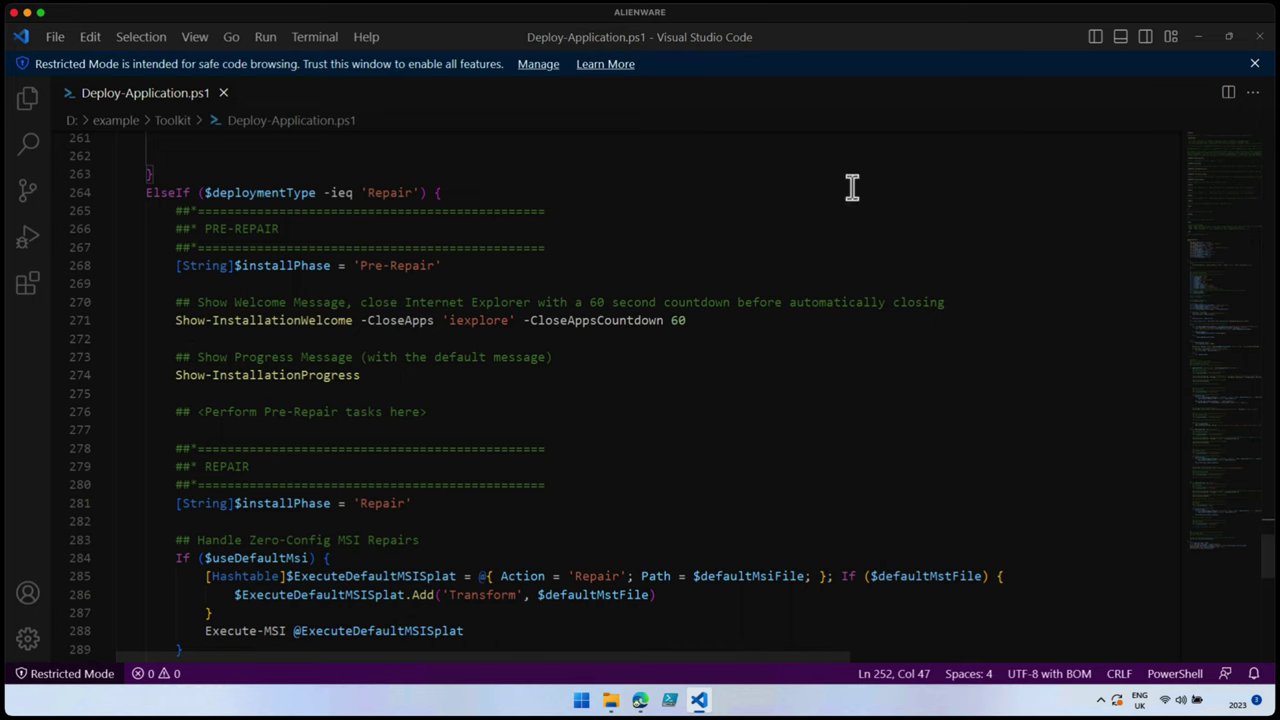
pyautogui.click(1262, 42)
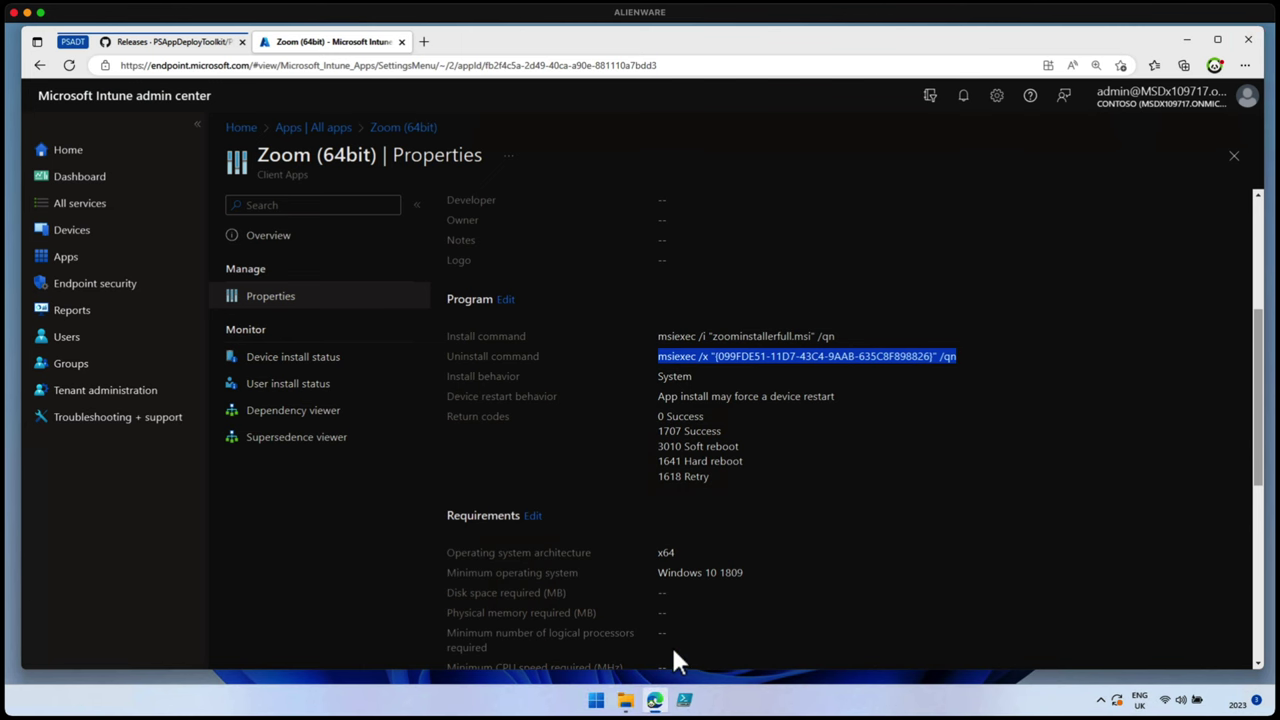
# Step: In the Files Explorer window, go up to D:\example\Toolkit and select all six toolkit items
pyautogui.click(626, 700)
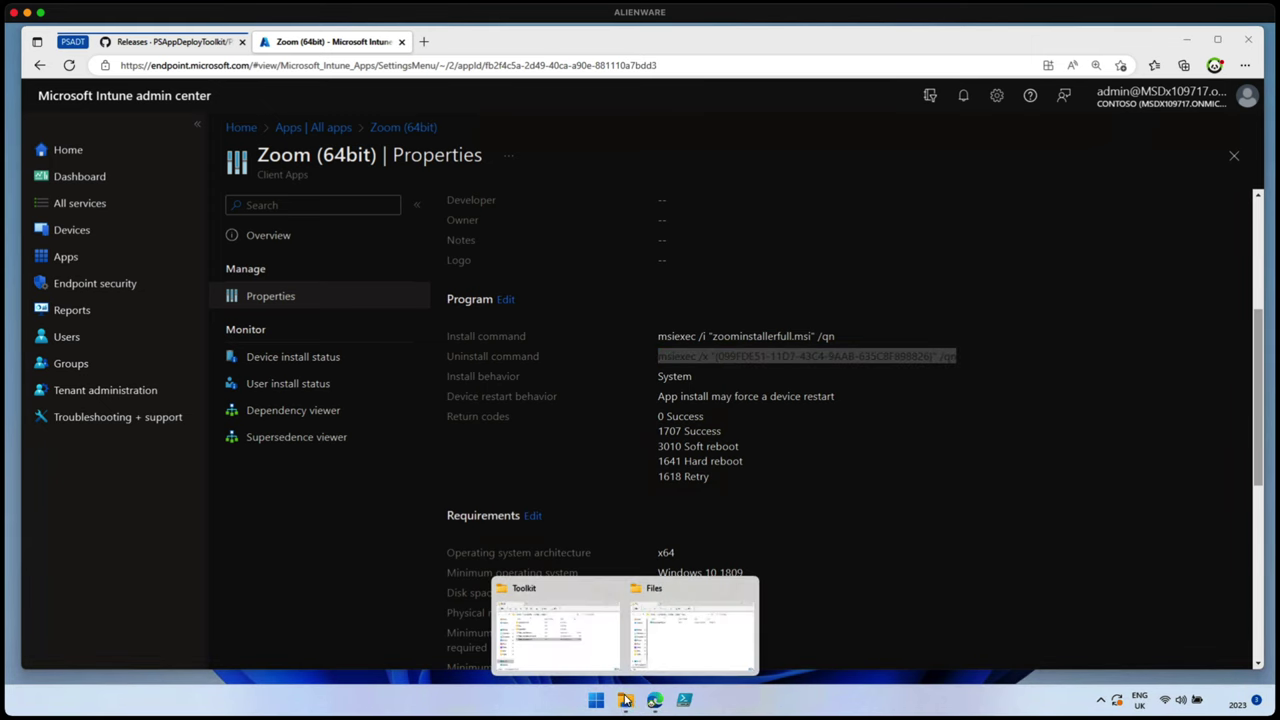
pyautogui.click(690, 645)
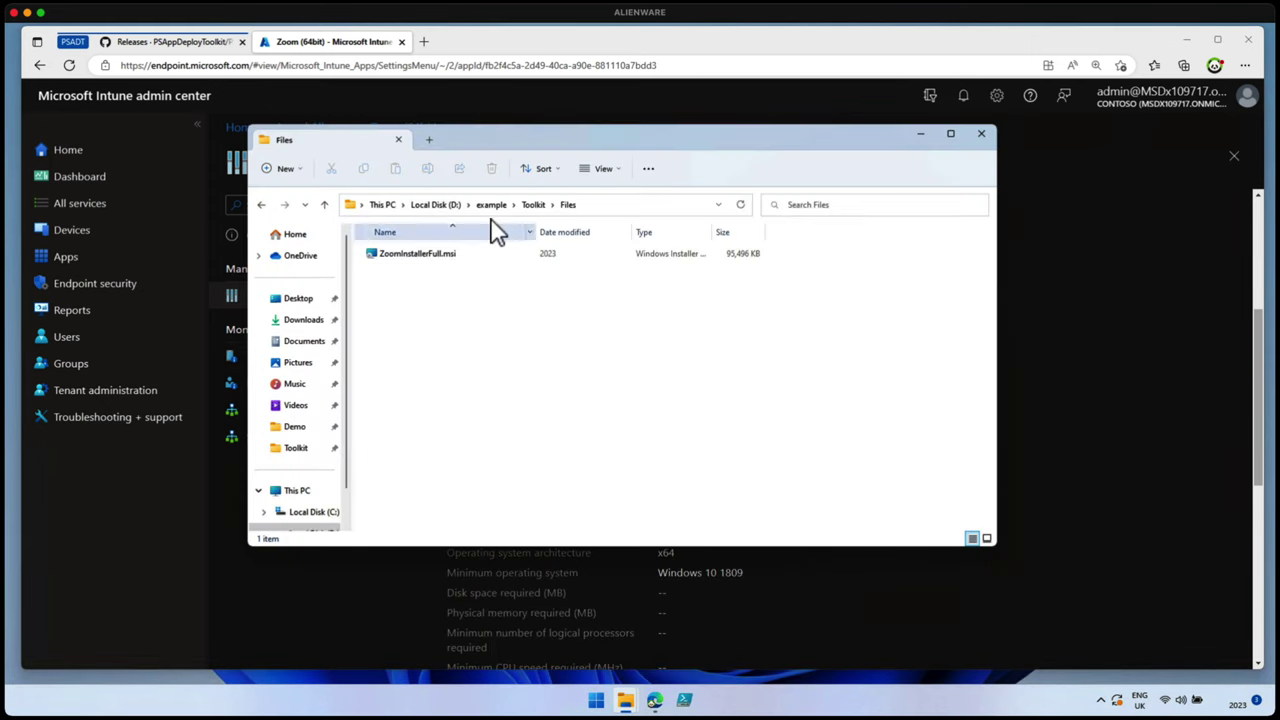
pyautogui.click(533, 206)
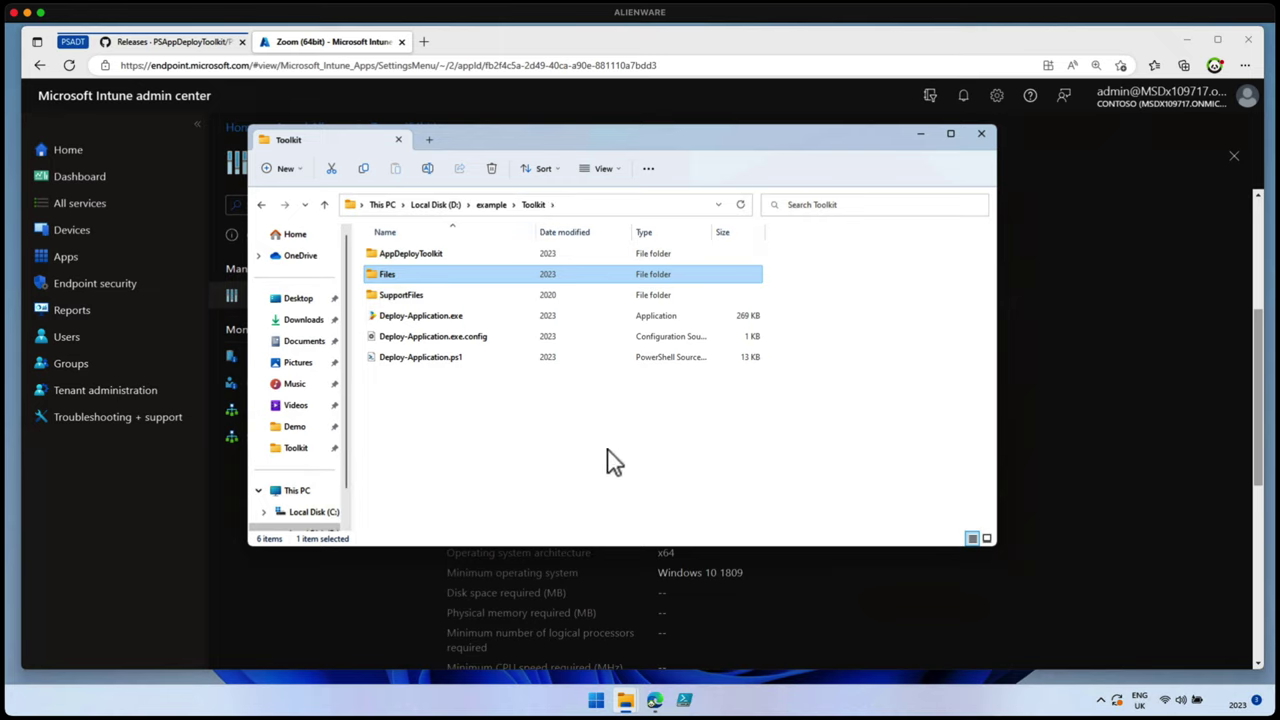
pyautogui.moveTo(785, 440); pyautogui.dragTo(426, 249)
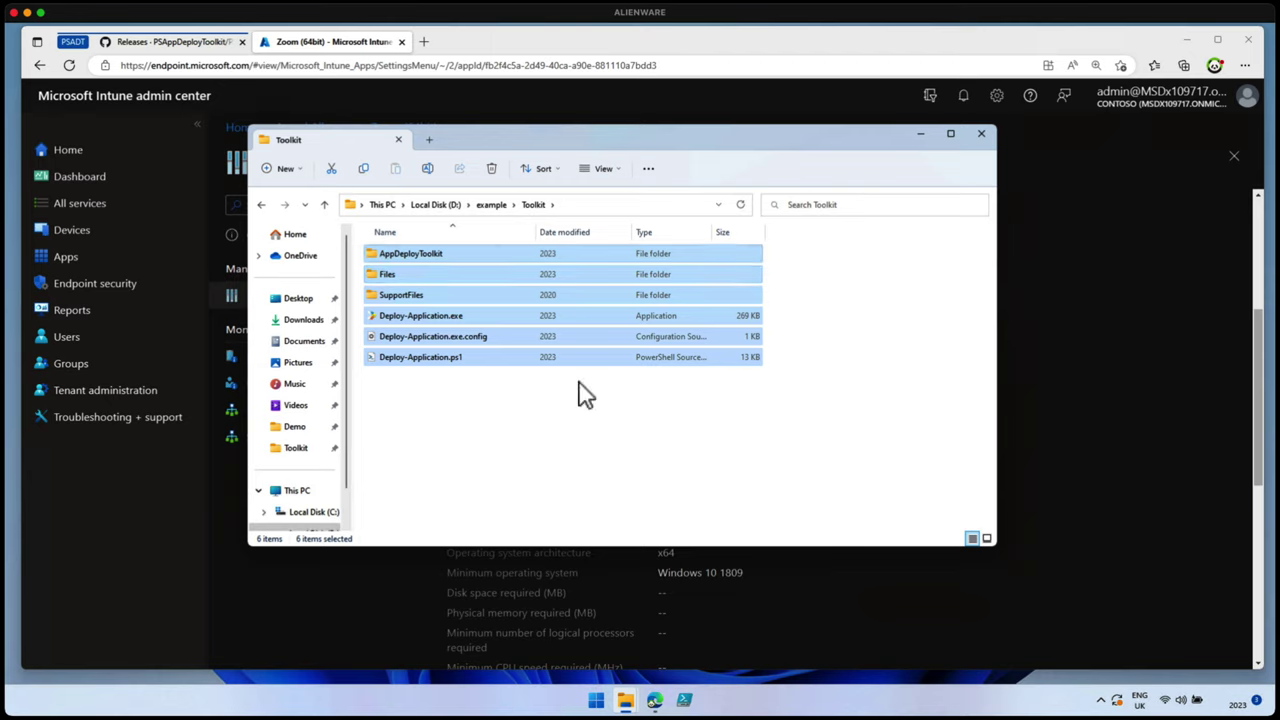
# Step: Browse File Explorer to the D:\Demo\IntuneWinAppUtil folder
pyautogui.click(452, 206)
pyautogui.doubleClick(412, 276)
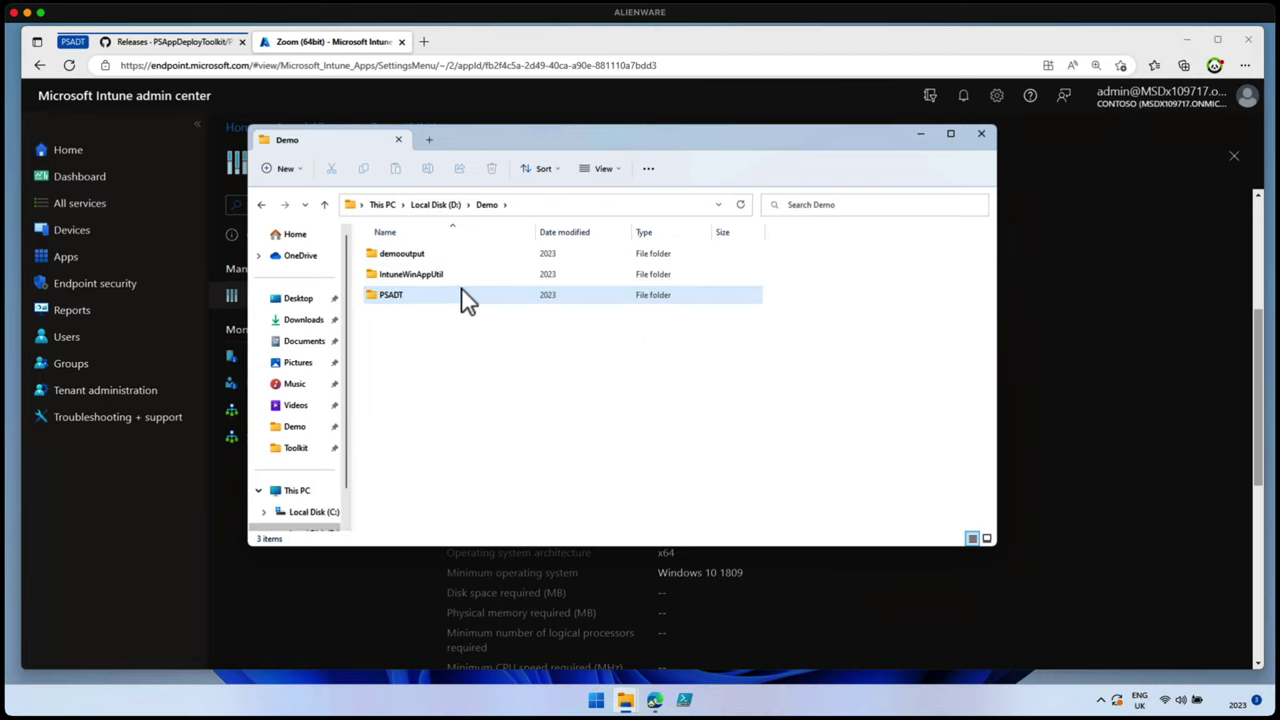
pyautogui.doubleClick(419, 279)
pyautogui.rightClick(421, 302)
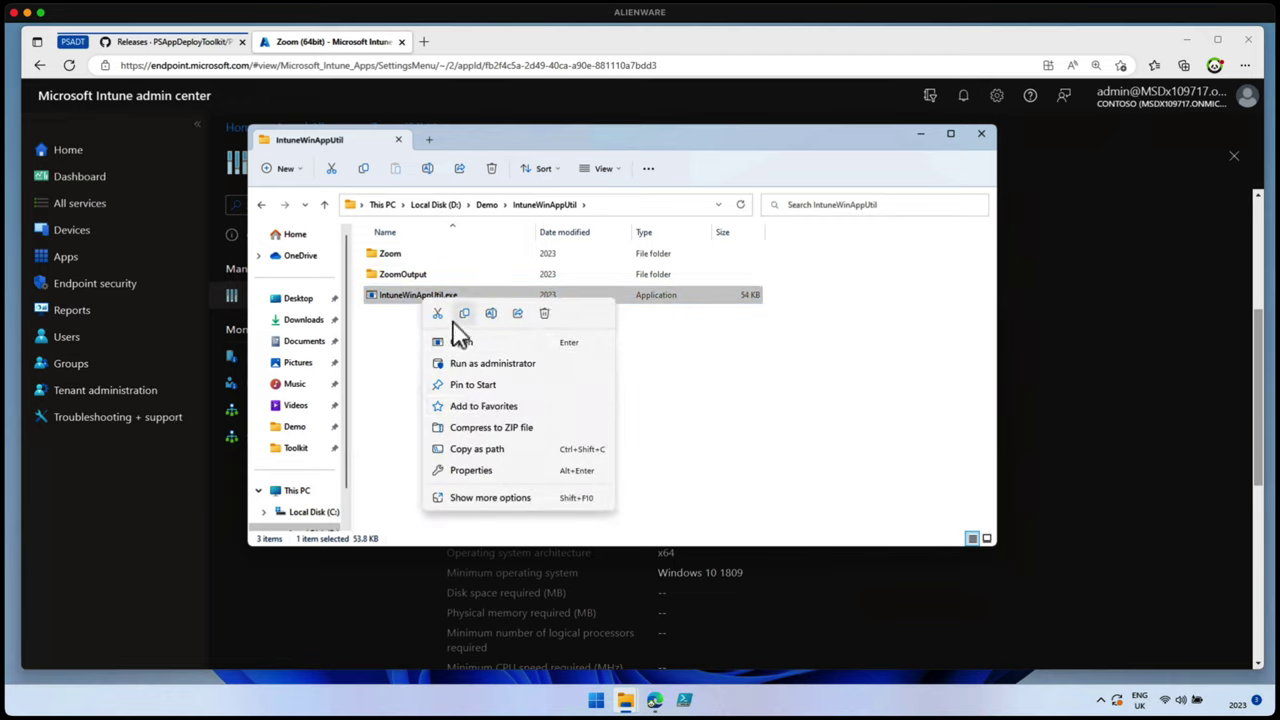
pyautogui.click(465, 318)
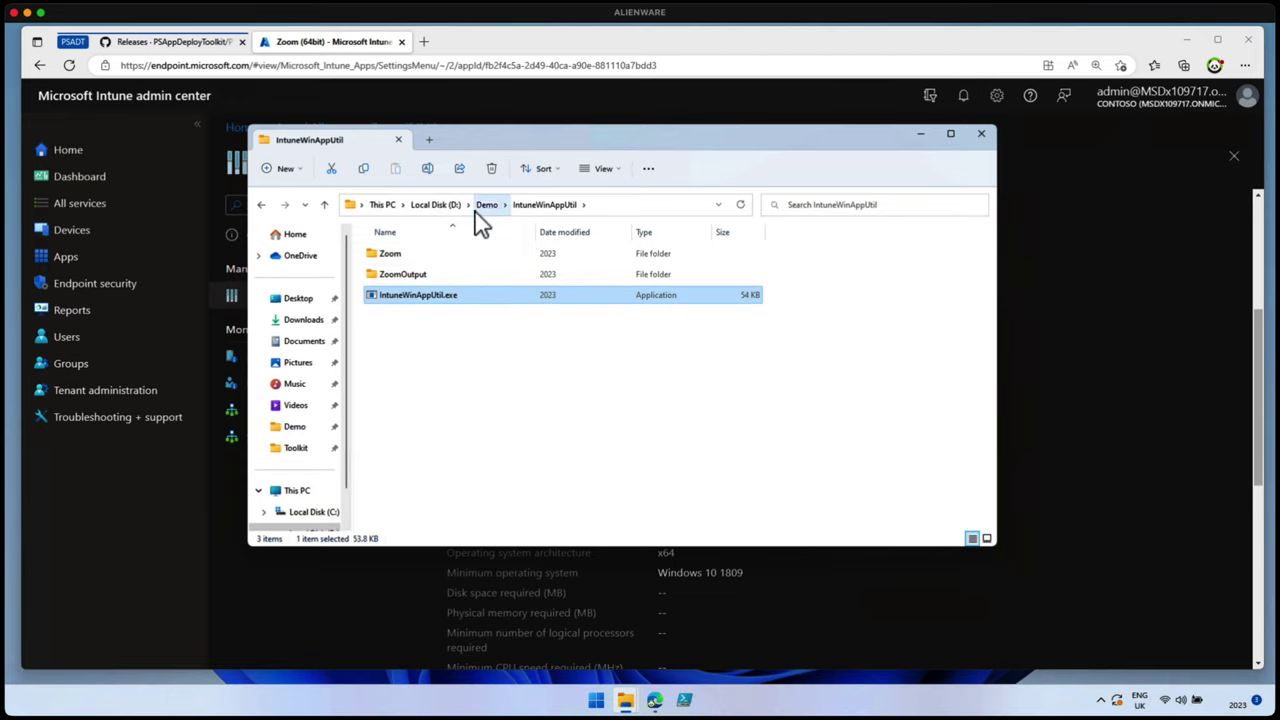
pyautogui.click(468, 334)
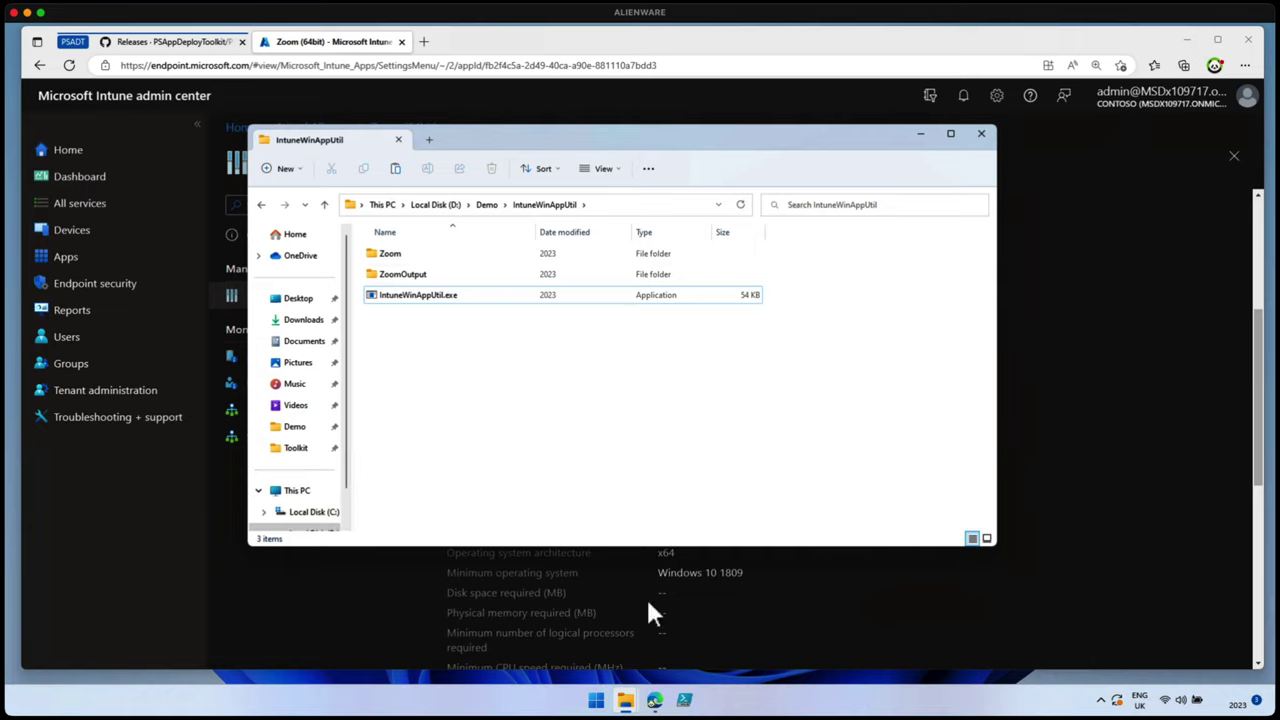
# Step: Launch Terminal (Admin) from the Win+X menu and approve the elevation prompt
pyautogui.click(597, 701)
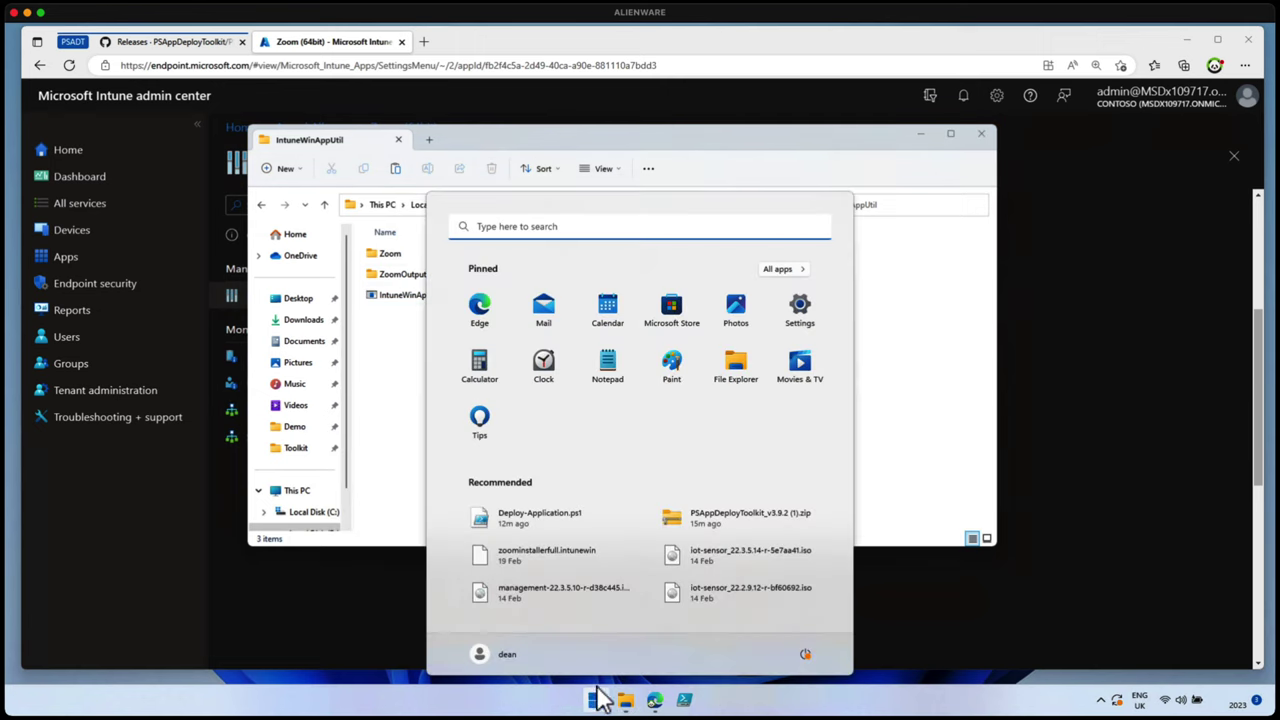
pyautogui.rightClick(597, 701)
pyautogui.click(612, 516)
pyautogui.click(601, 474)
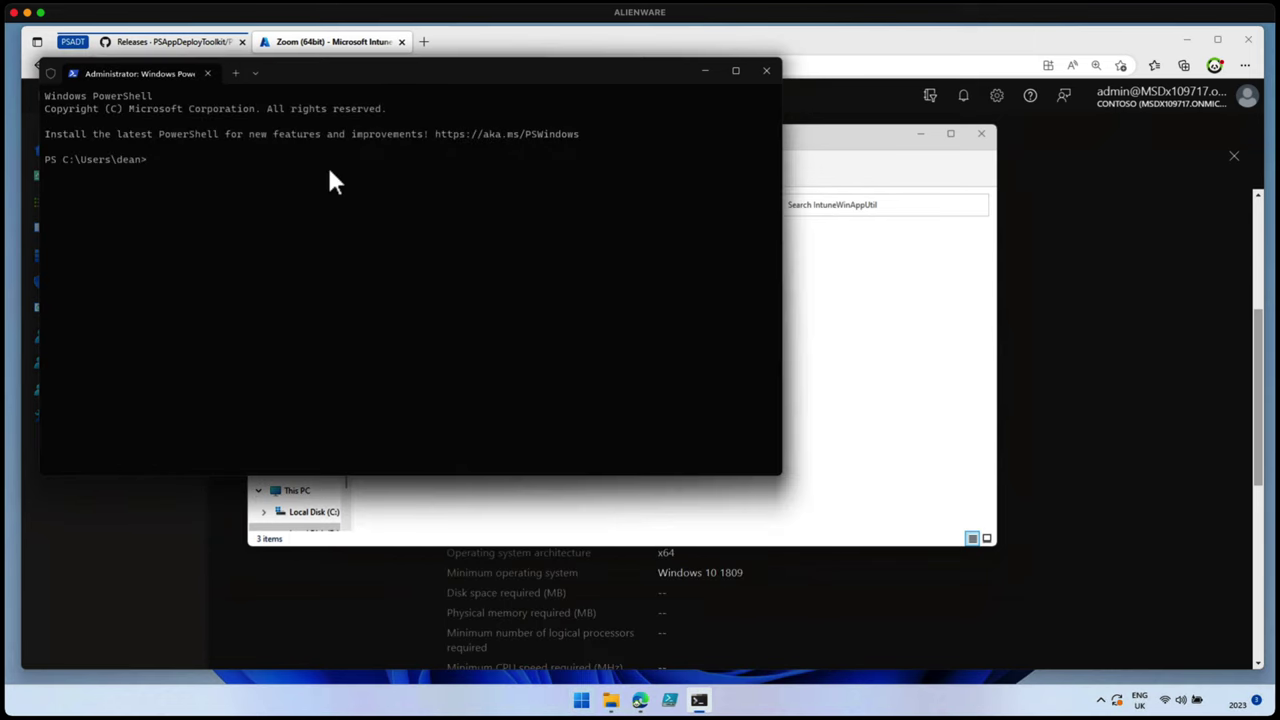
# Step: Change to D:\Demo\IntuneWinAppUtil in PowerShell and run .\IntuneWinAppUtil.exe
pyautogui.click(823, 337)
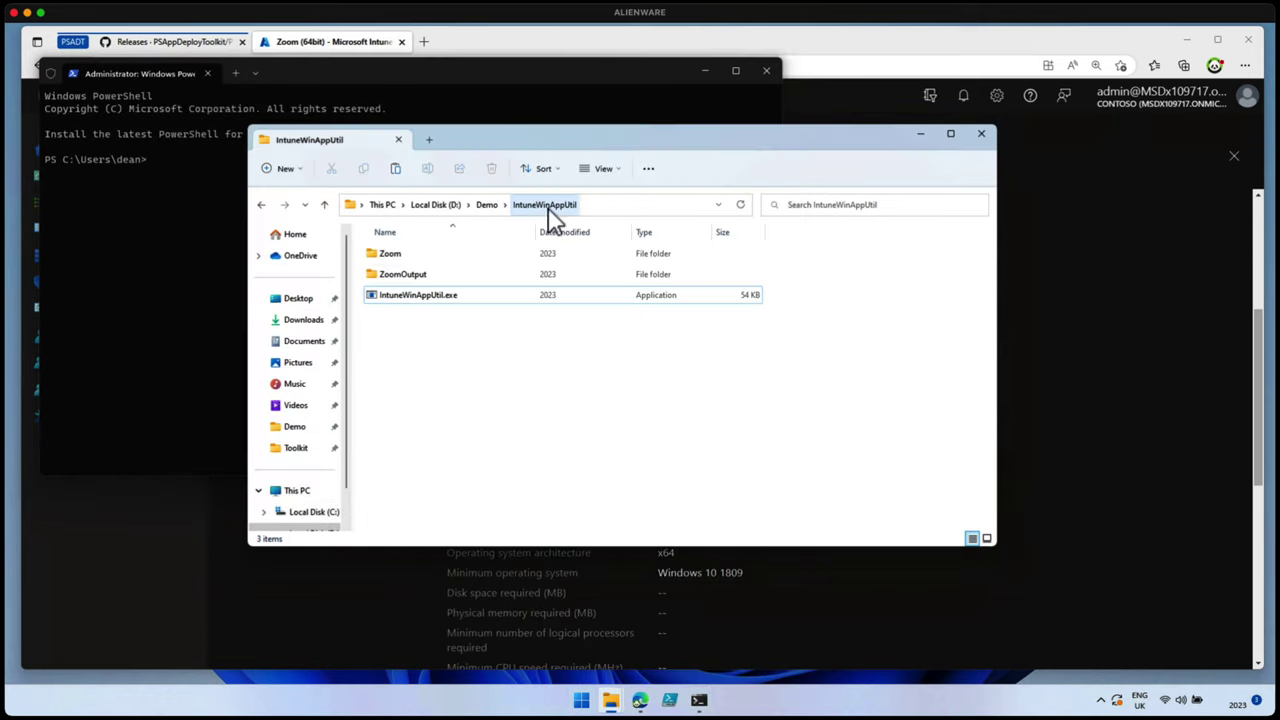
pyautogui.click(629, 207)
pyautogui.hotkey('ctrl', 'c')
pyautogui.click(208, 235)
pyautogui.hotkey('ctrl', 'v')
pyautogui.write('cd')
pyautogui.press('Return')
pyautogui.write('.\\IntuneWinAppUtil.exe')
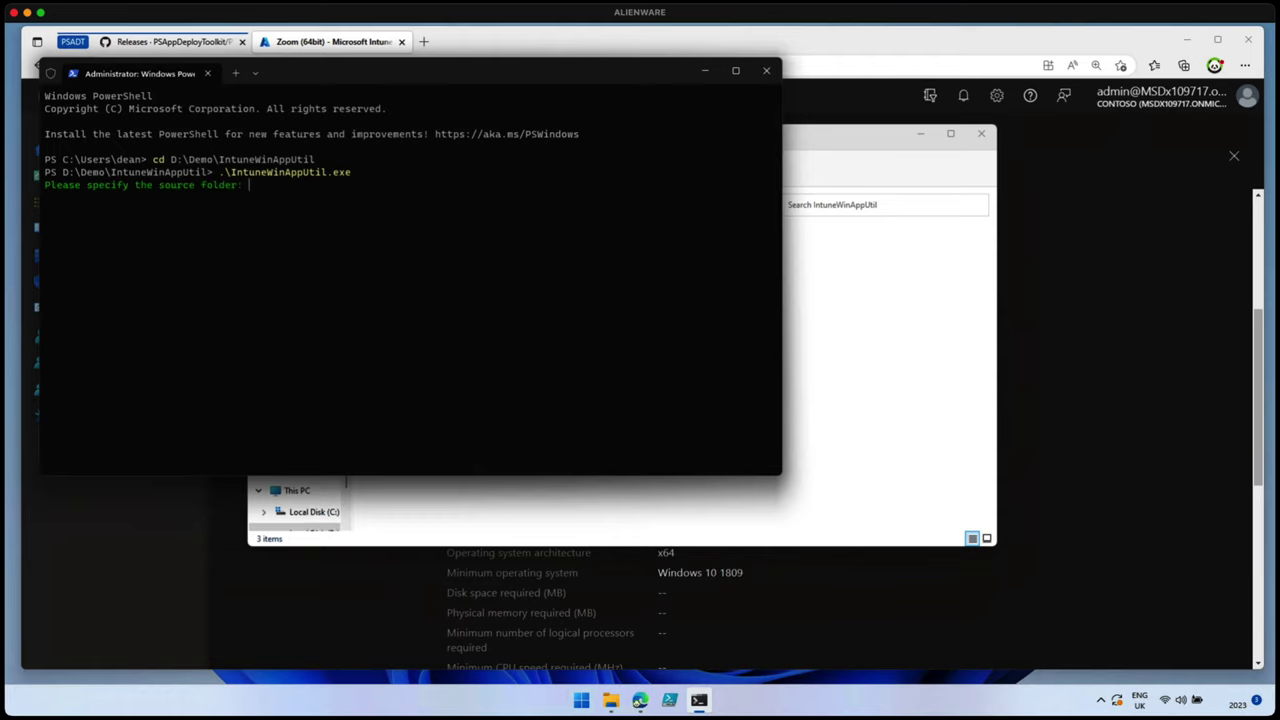
# Step: Enter D:\example\Toolkit as IntuneWinAppUtil's source folder, copying the path from File Explorer
pyautogui.click(956, 288)
pyautogui.click(455, 205)
pyautogui.doubleClick(432, 297)
pyautogui.doubleClick(440, 258)
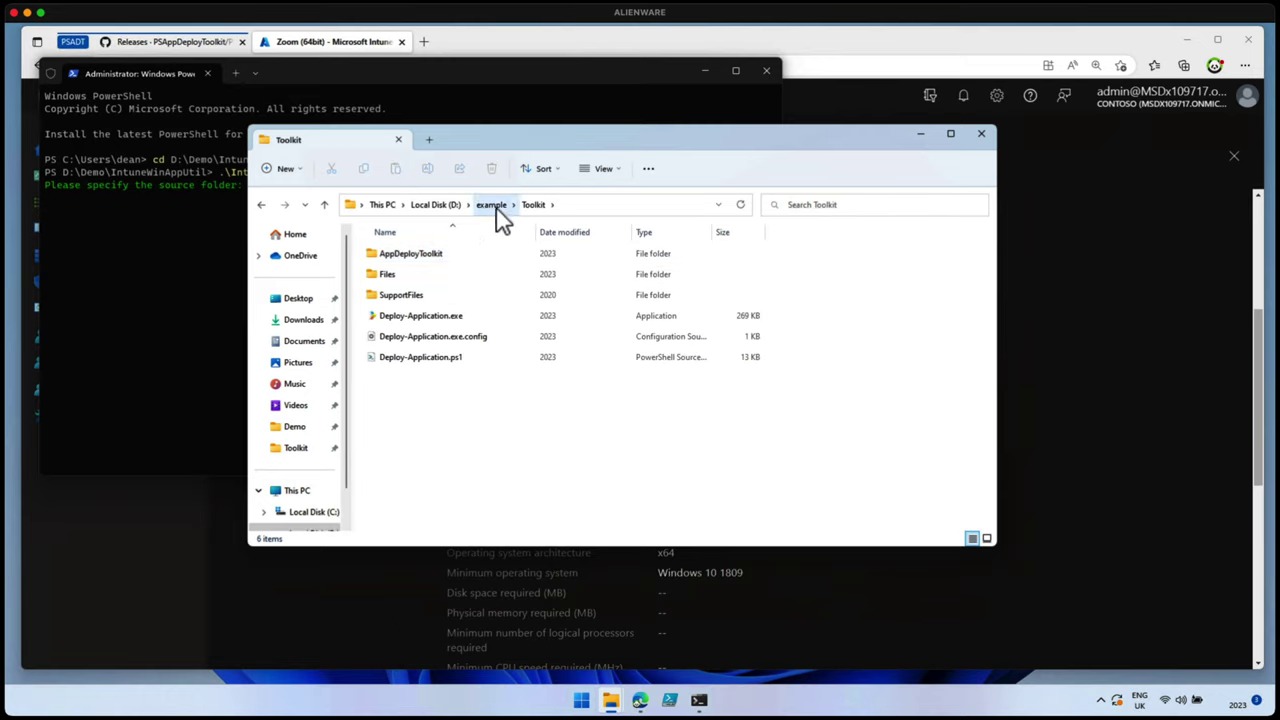
pyautogui.click(495, 205)
pyautogui.doubleClick(432, 255)
pyautogui.click(582, 207)
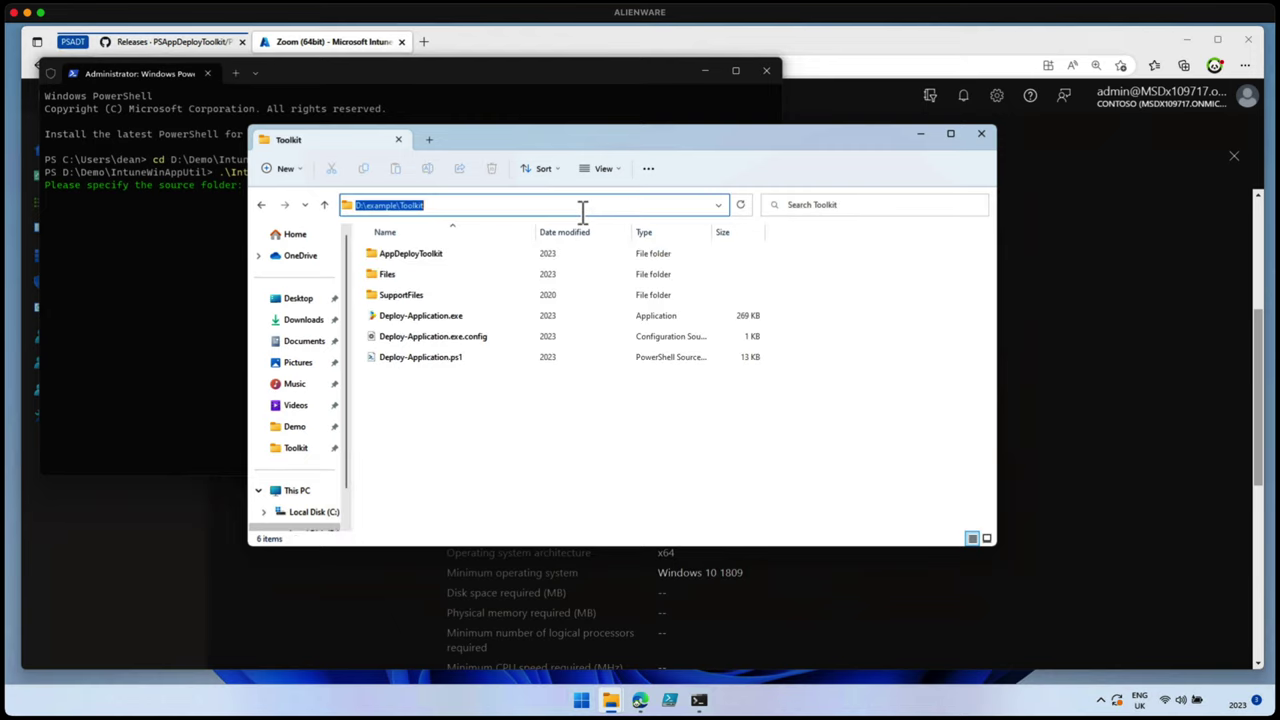
pyautogui.click(203, 330)
pyautogui.hotkey('ctrl', 'v')
pyautogui.press('Return')
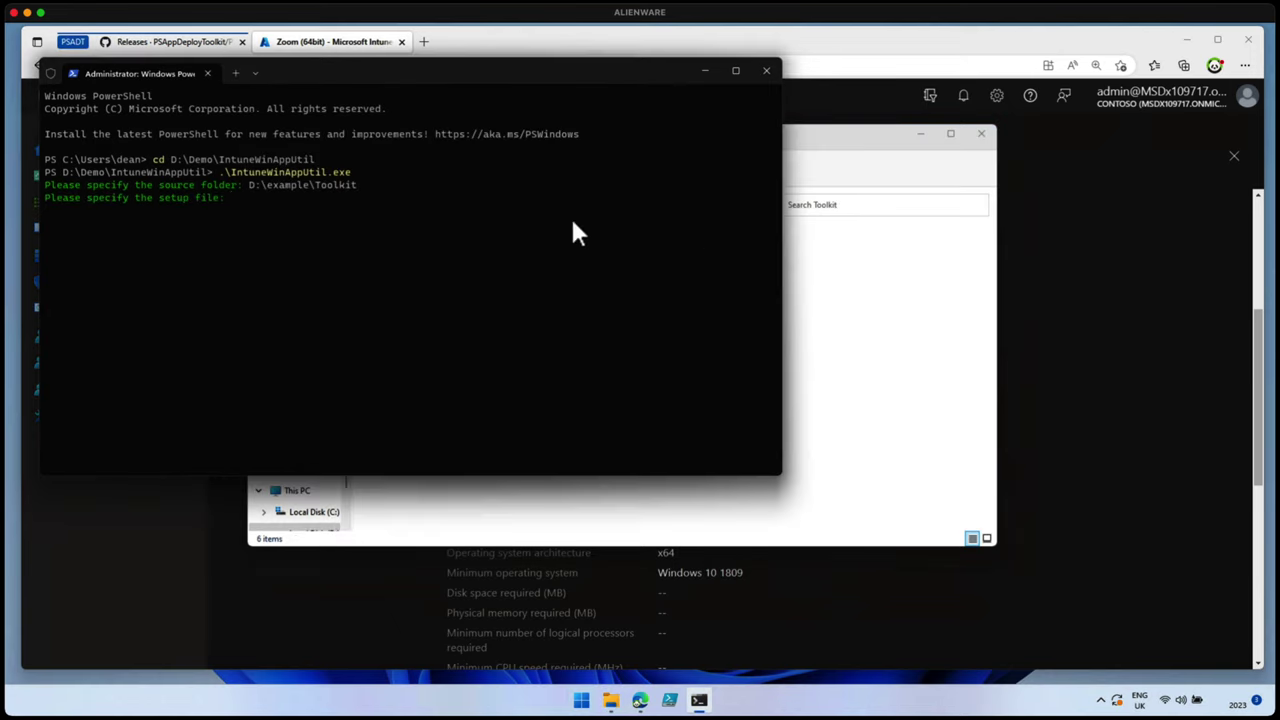
# Step: Enter Deploy-Application.exe as the setup file
pyautogui.click(838, 288)
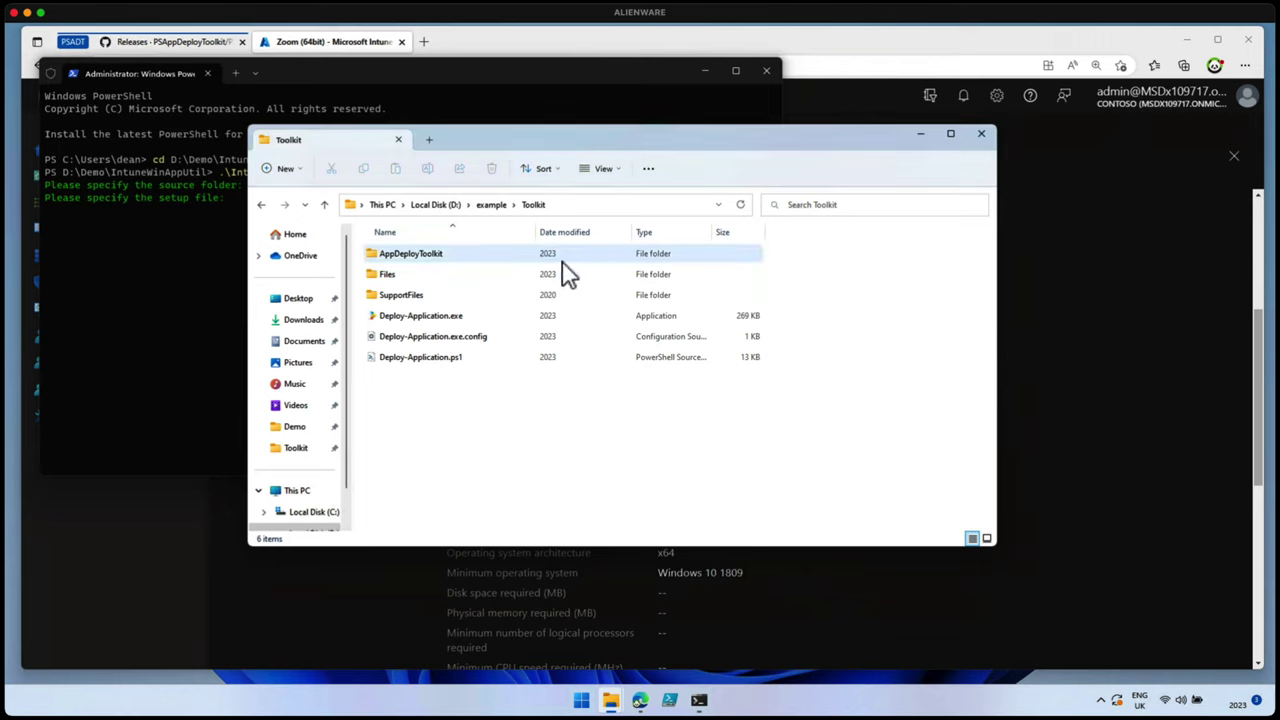
pyautogui.click(480, 317)
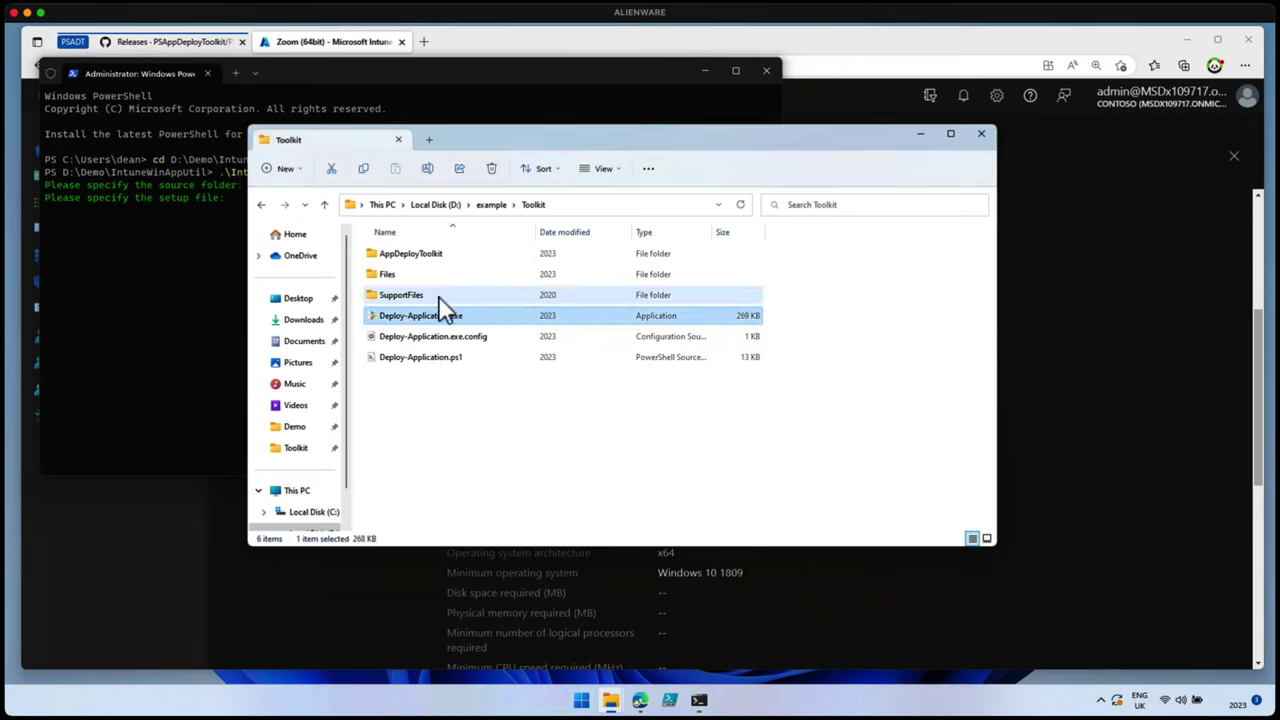
pyautogui.rightClick(450, 322)
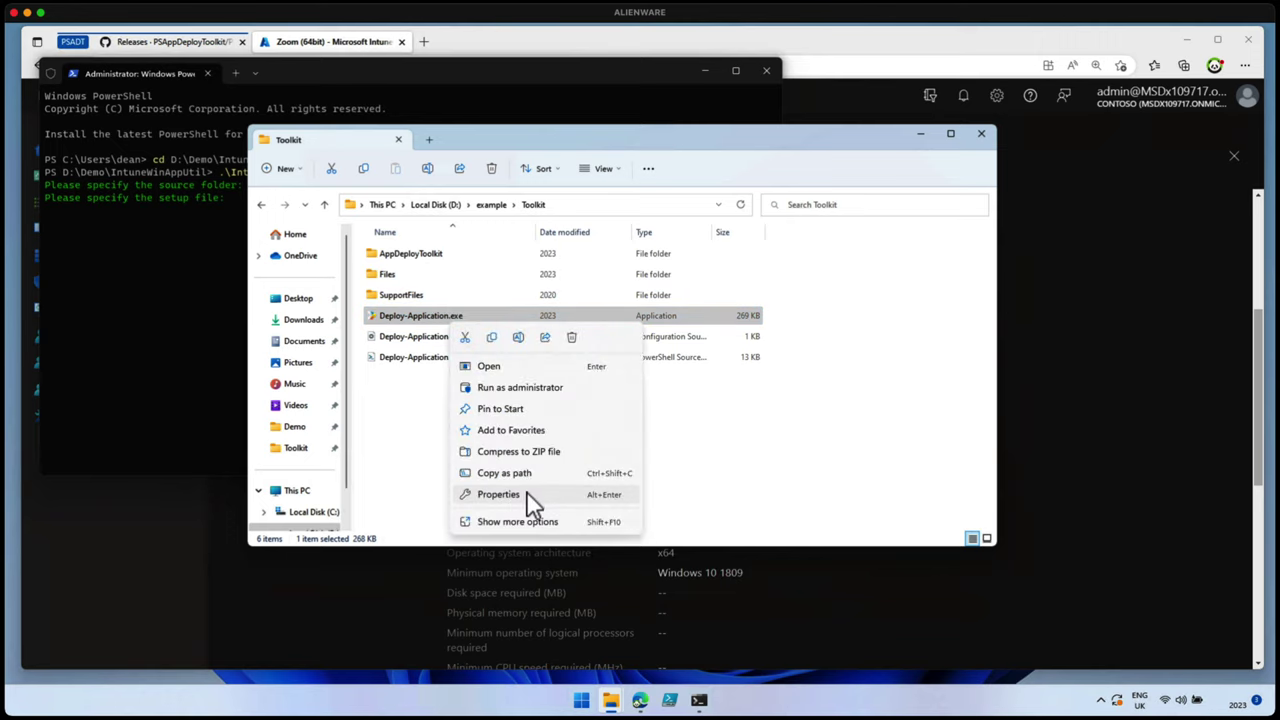
pyautogui.click(525, 494)
pyautogui.hotkey('ctrl', 'c')
pyautogui.click(239, 205)
pyautogui.hotkey('ctrl', 'v')
pyautogui.press('Return')
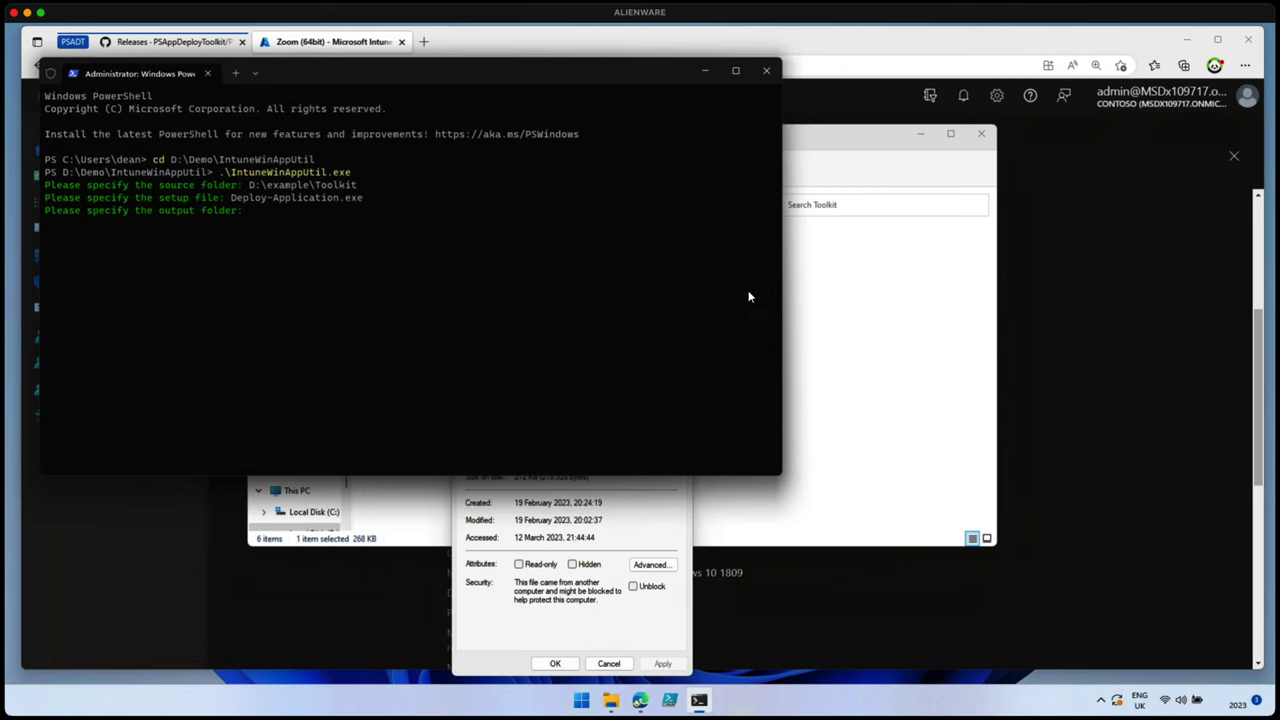
# Step: Create a new folder named Packaged in D:\example
pyautogui.click(866, 378)
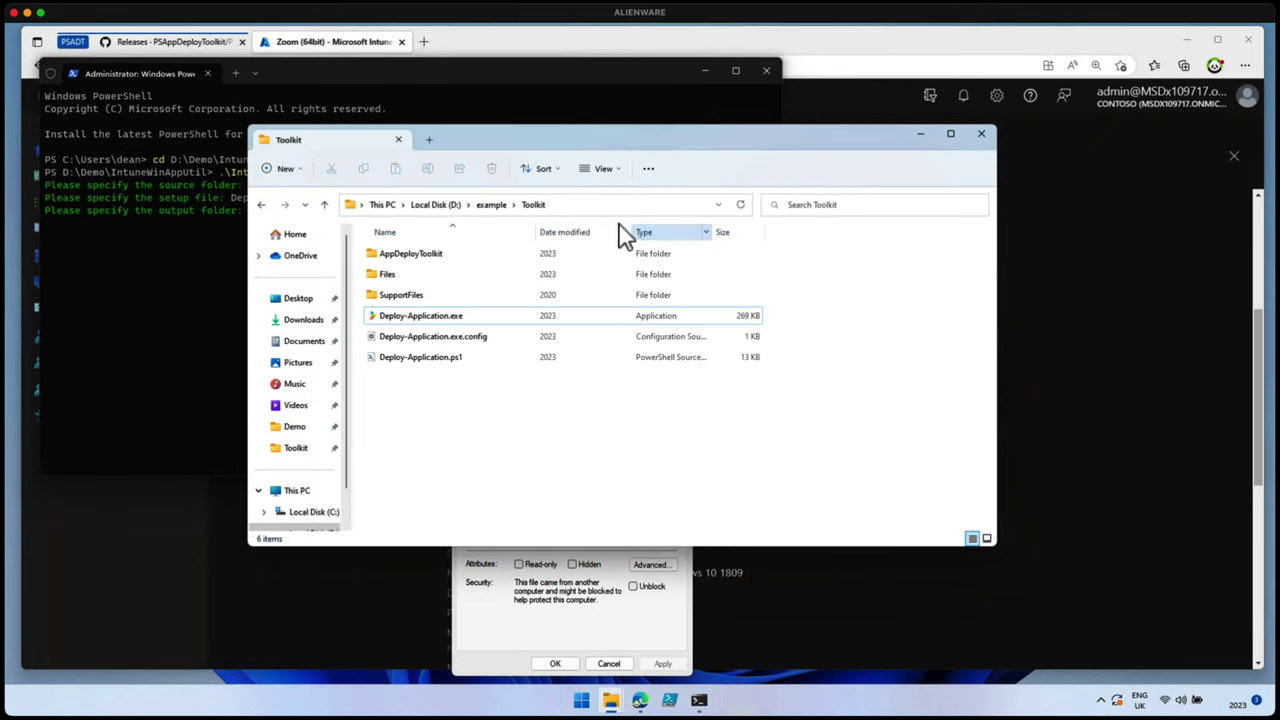
pyautogui.click(490, 205)
pyautogui.click(452, 207)
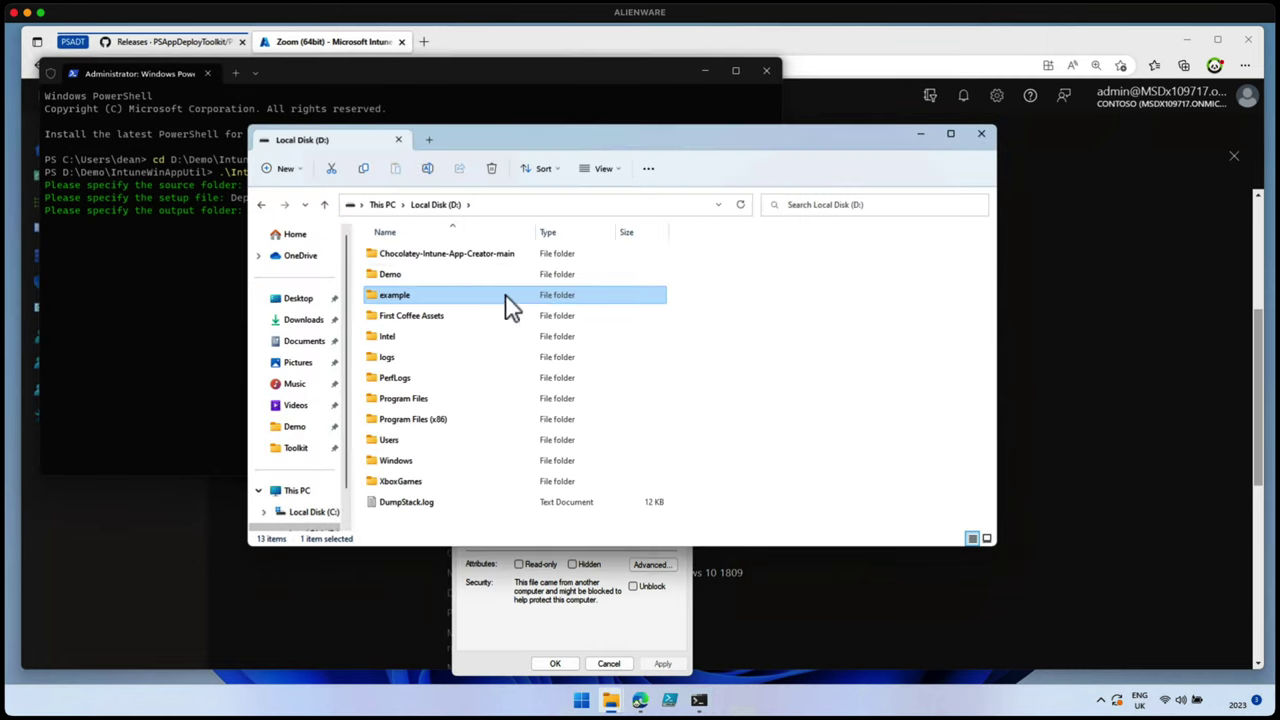
pyautogui.doubleClick(476, 300)
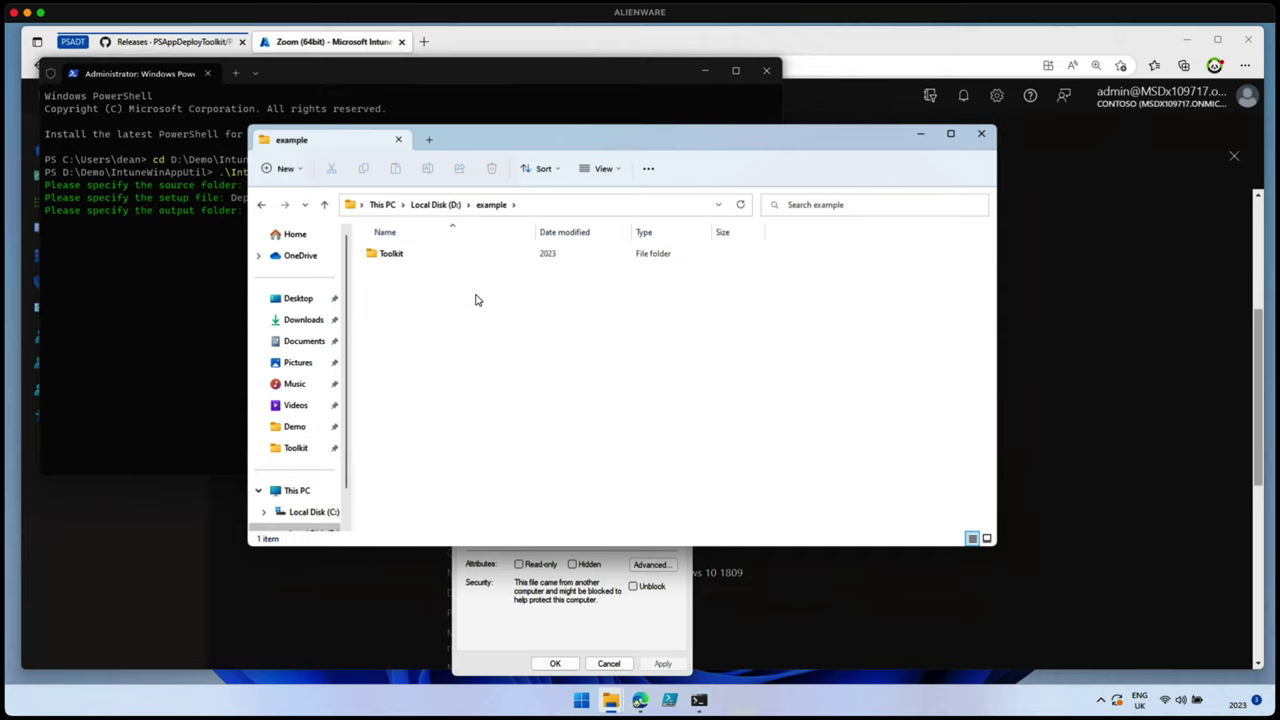
pyautogui.rightClick(476, 300)
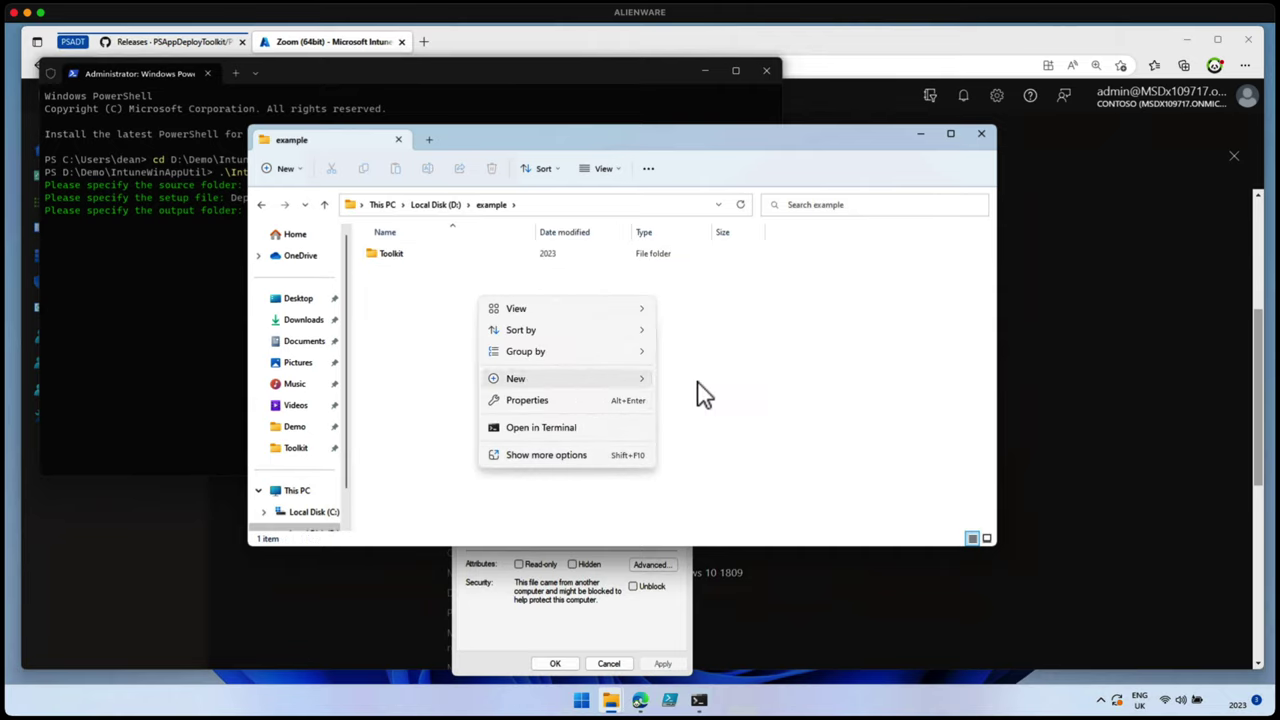
pyautogui.press('Escape')
pyautogui.hotkey('ctrl', 'shift', 'n')
pyautogui.write('Paxckaged')
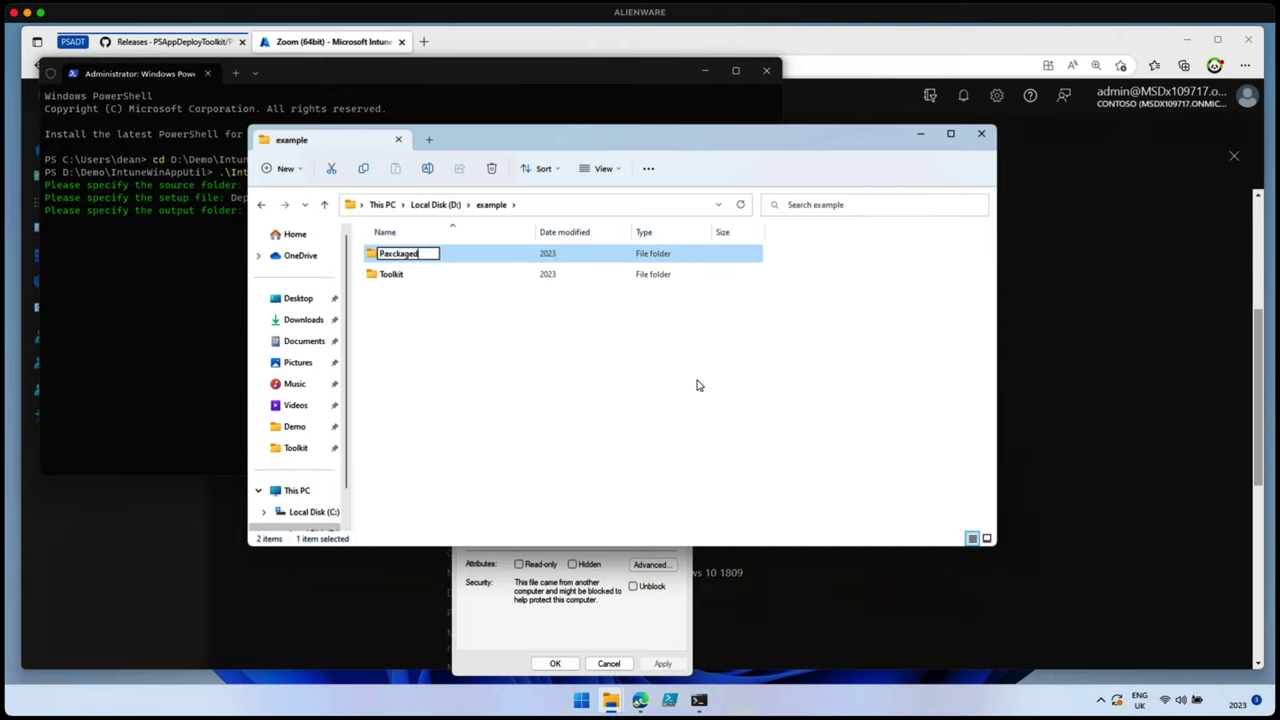
pyautogui.press('BackSpace')
pyautogui.press('BackSpace')
pyautogui.press('BackSpace')
pyautogui.press('BackSpace')
pyautogui.press('BackSpace')
pyautogui.press('BackSpace')
pyautogui.write('ckaged')
pyautogui.press('Return')
pyautogui.press('Return')
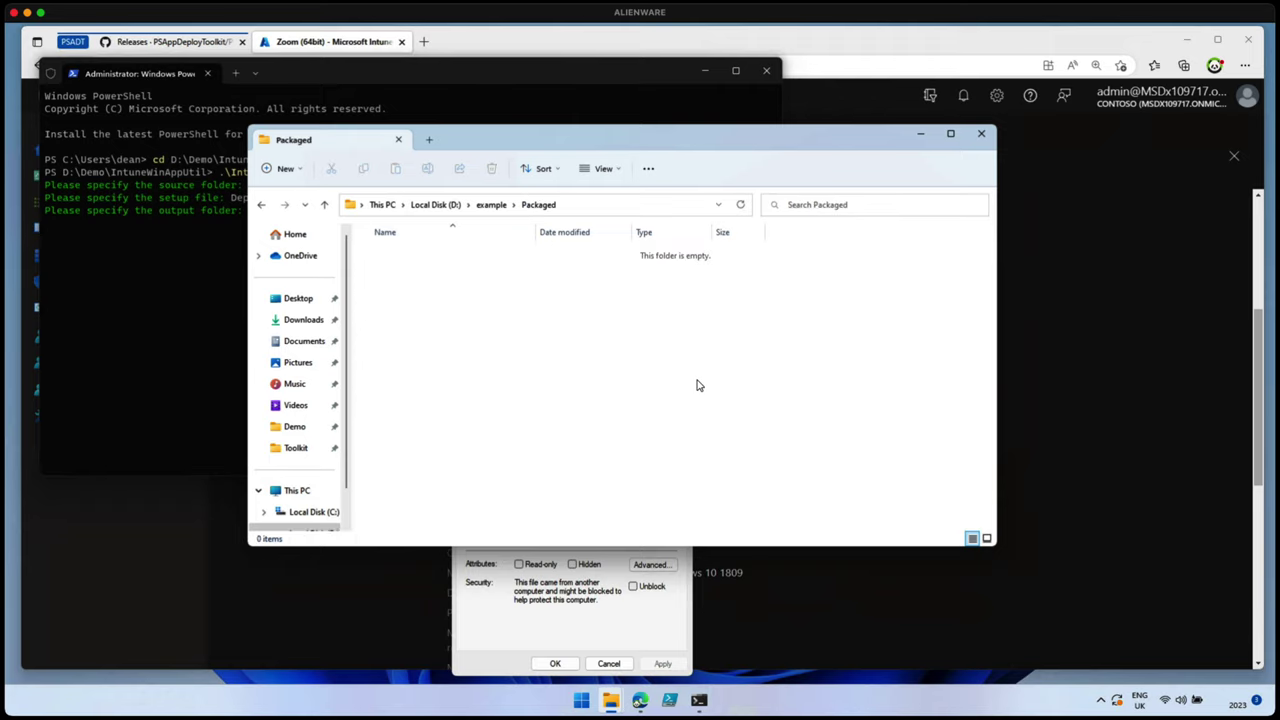
# Step: Give D:\example\Packaged as the output folder and answer N for the catalog folder
pyautogui.click(631, 206)
pyautogui.click(153, 237)
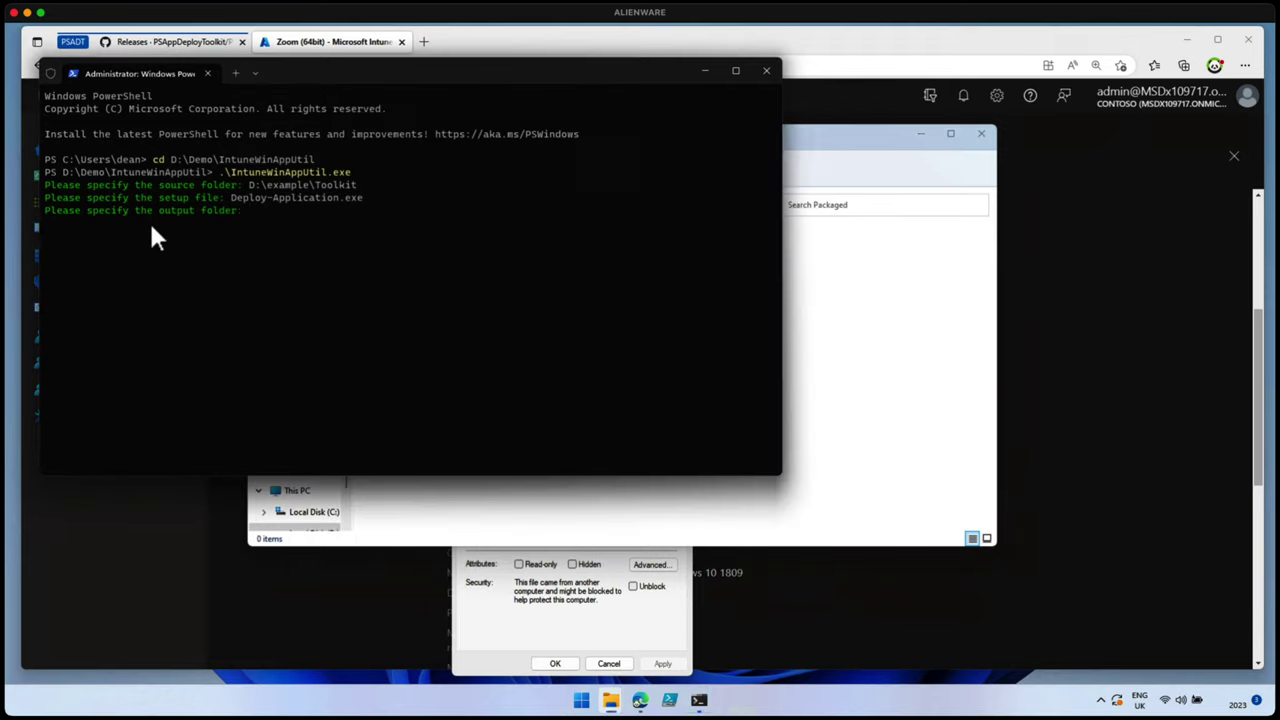
pyautogui.rightClick(222, 219)
pyautogui.press('Return')
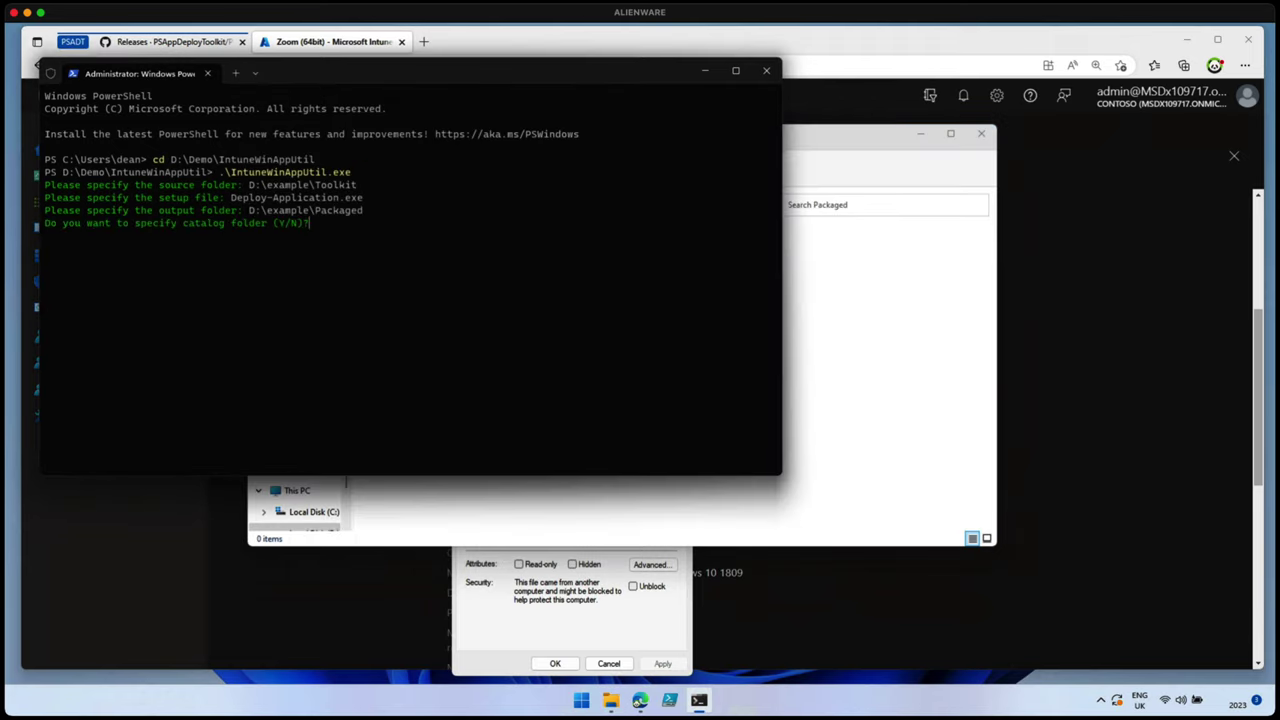
pyautogui.write('N')
pyautogui.press('Return')
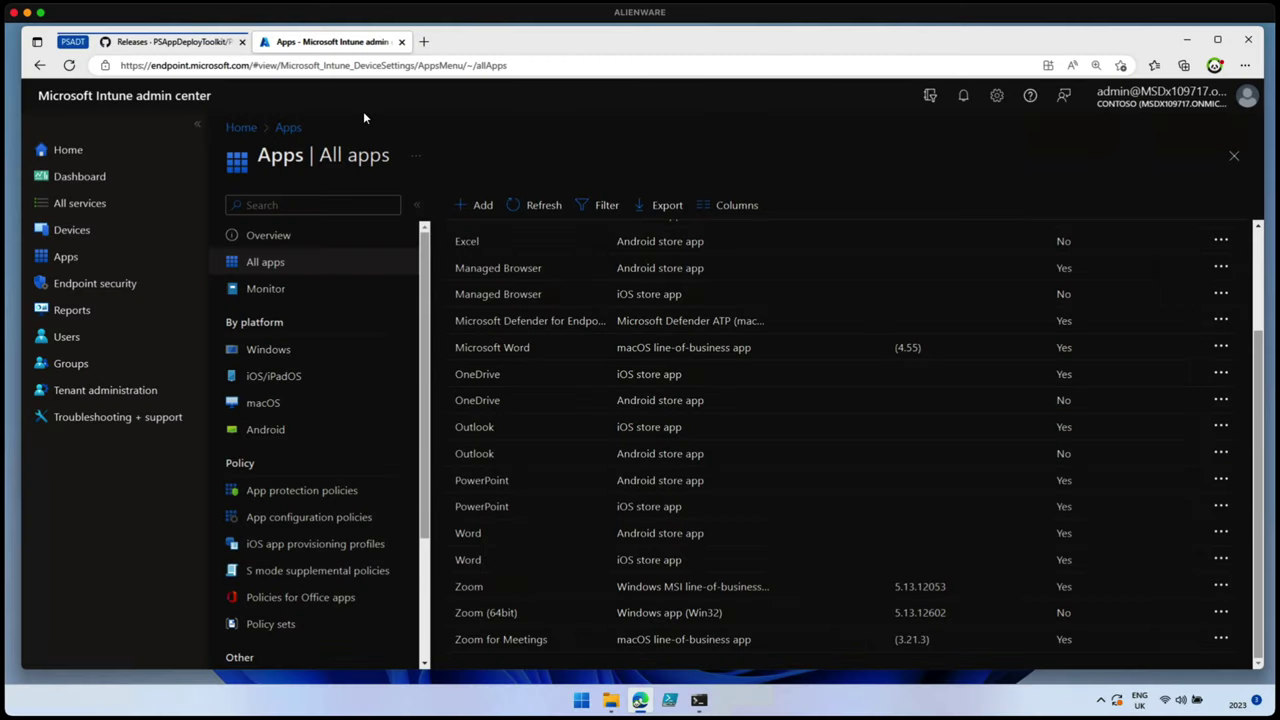
# Step: Start adding a new app of type Windows app (Win32)
pyautogui.click(479, 206)
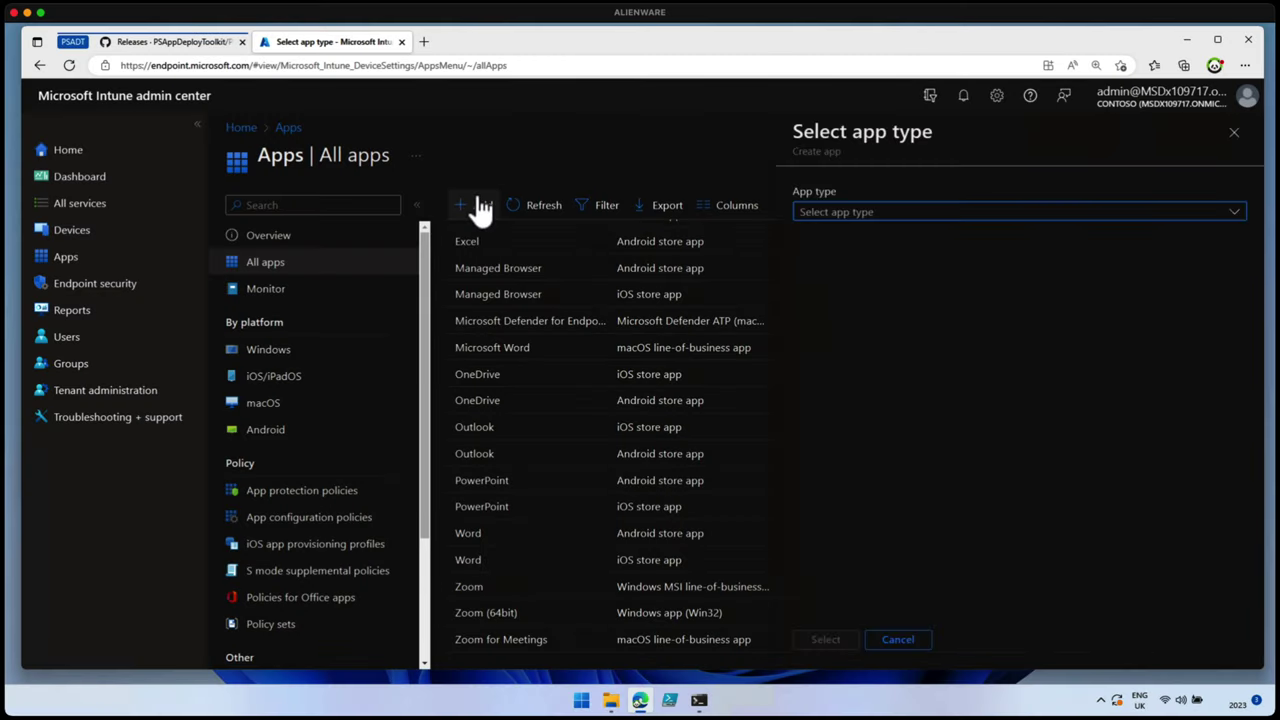
pyautogui.click(902, 216)
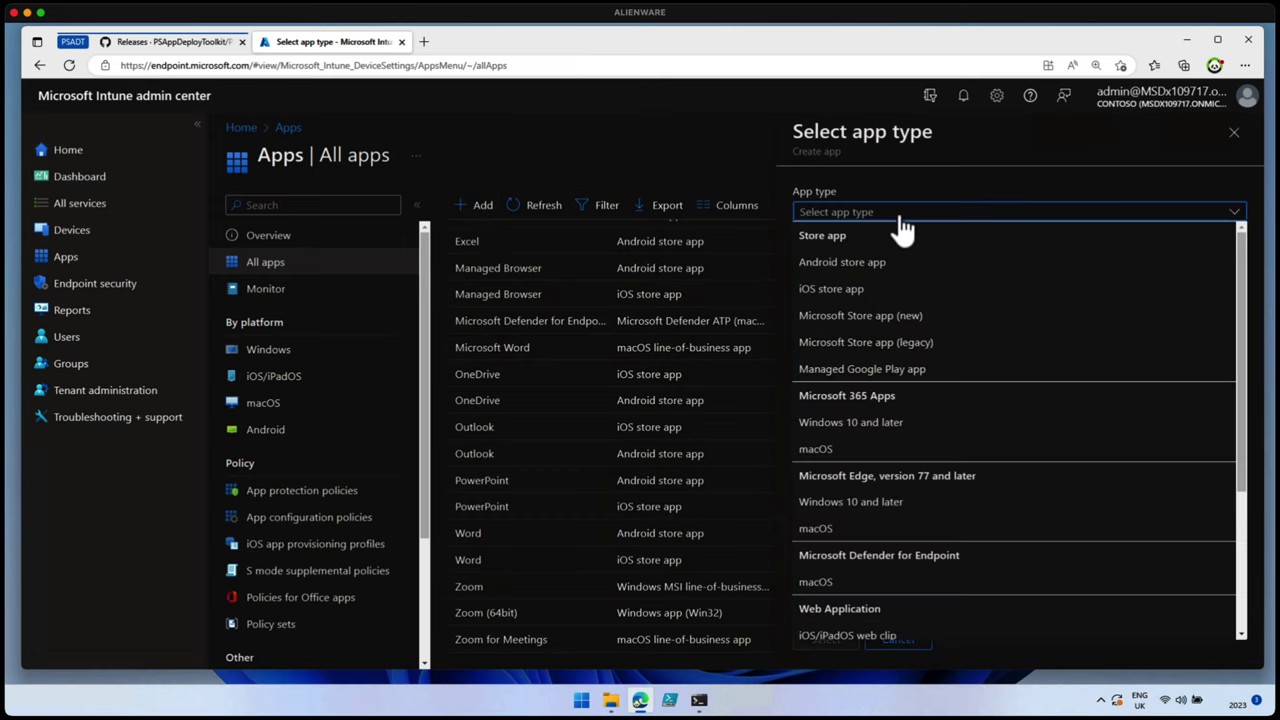
pyautogui.scroll(-2, 960, 570)
pyautogui.click(946, 584)
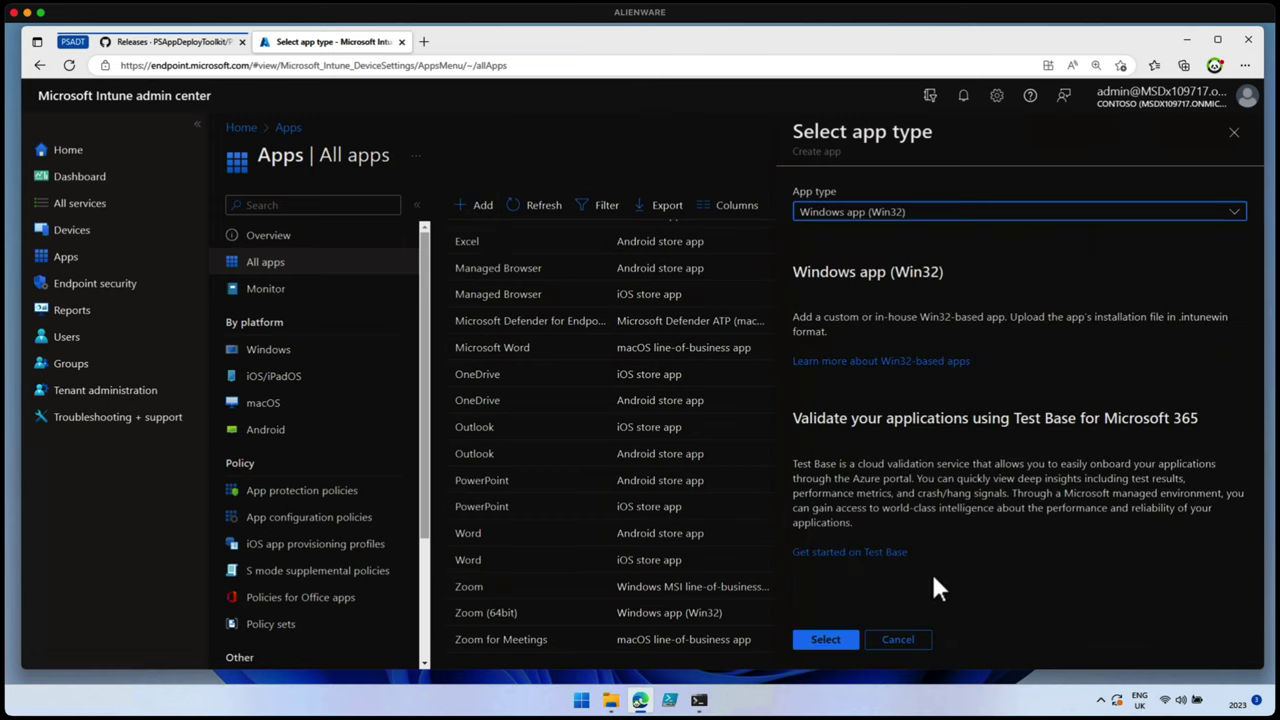
pyautogui.click(824, 642)
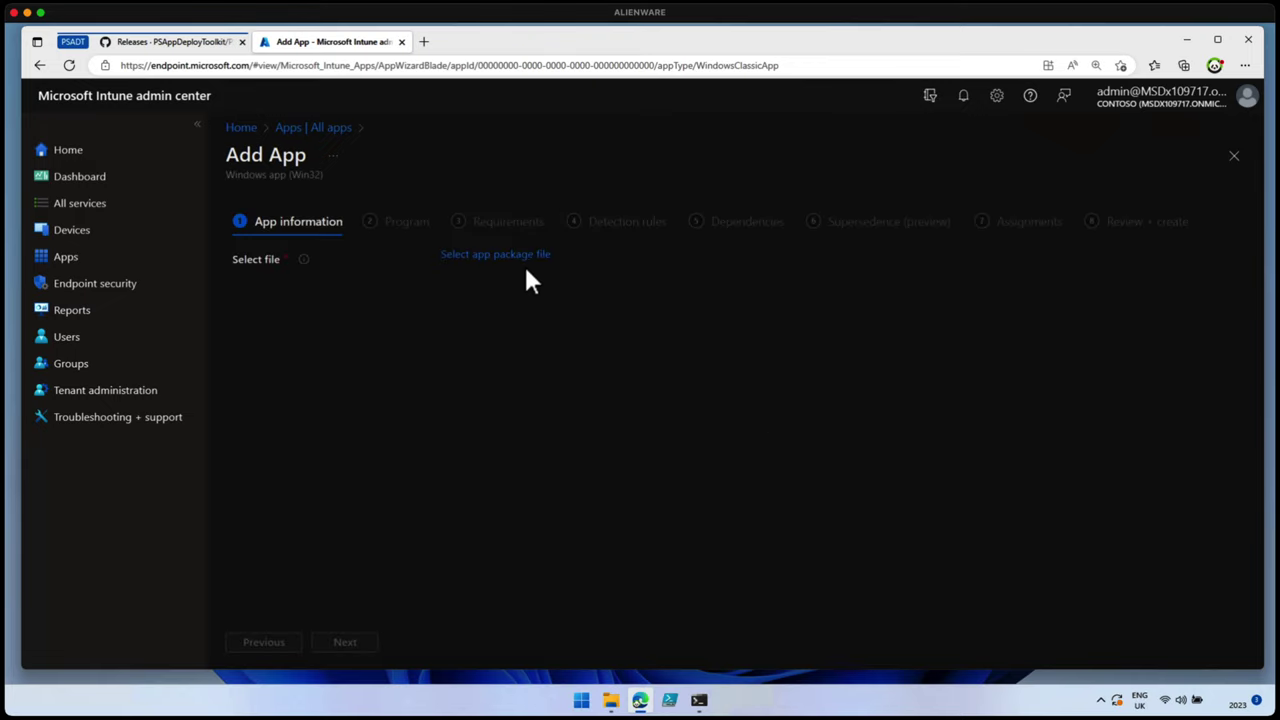
# Step: Select D:\example\Packaged\Deploy-Application.intunewin as the app package file
pyautogui.click(524, 258)
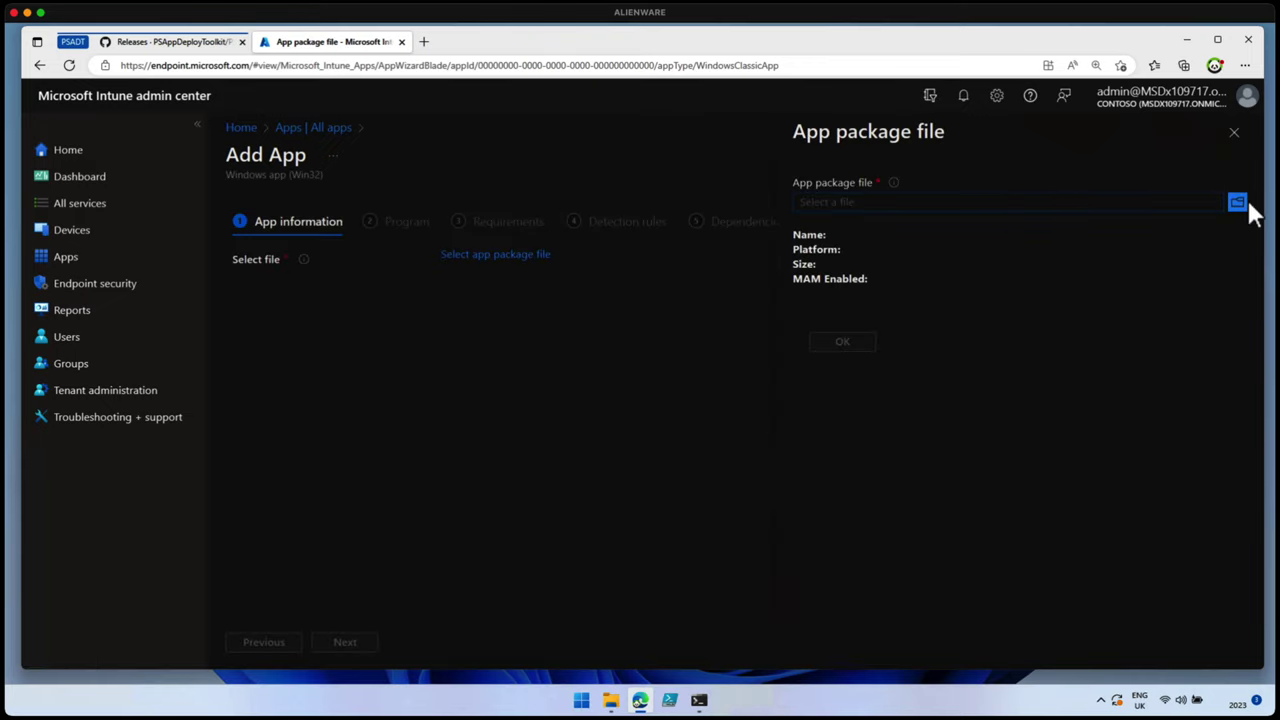
pyautogui.click(1238, 203)
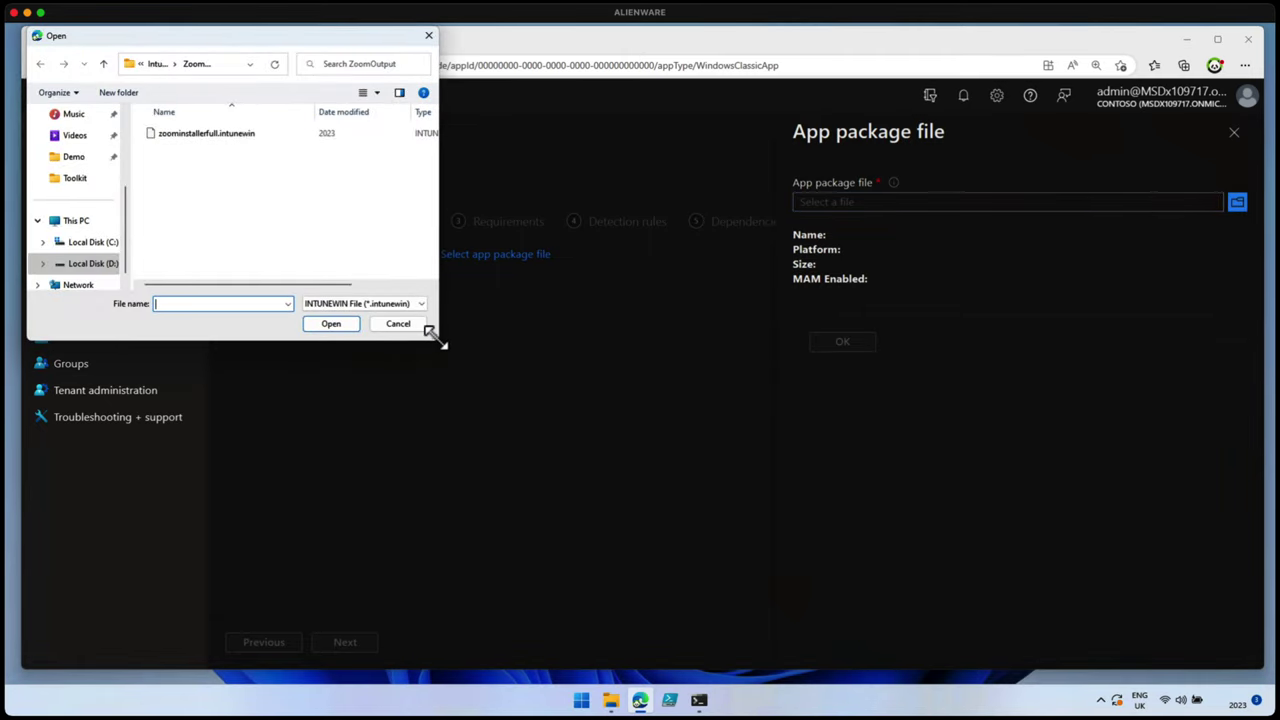
pyautogui.moveTo(438, 339); pyautogui.dragTo(928, 476)
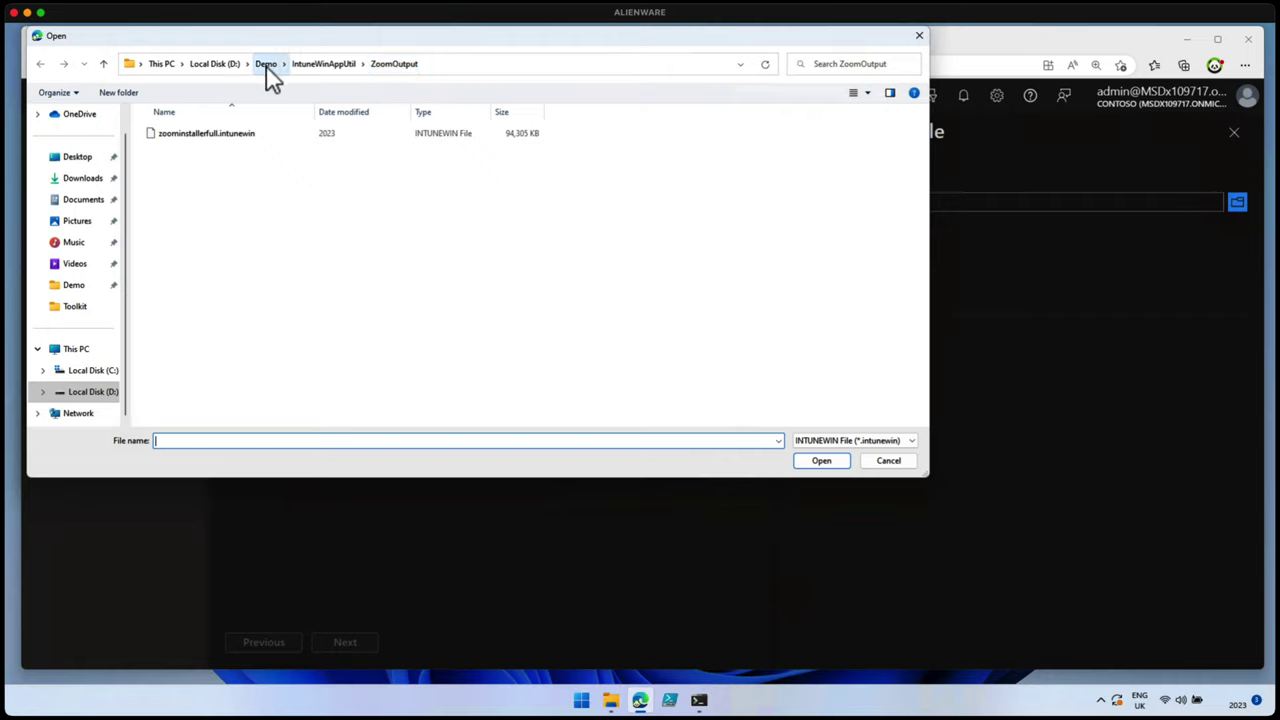
pyautogui.click(214, 66)
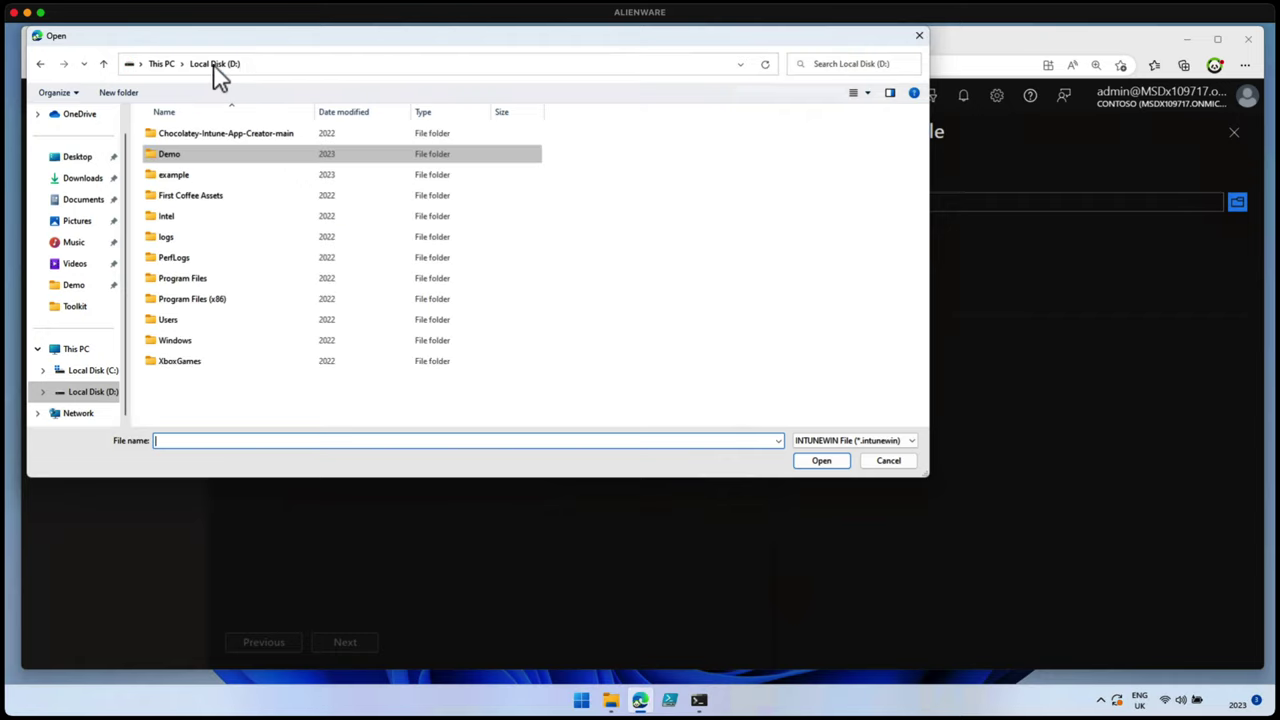
pyautogui.doubleClick(224, 176)
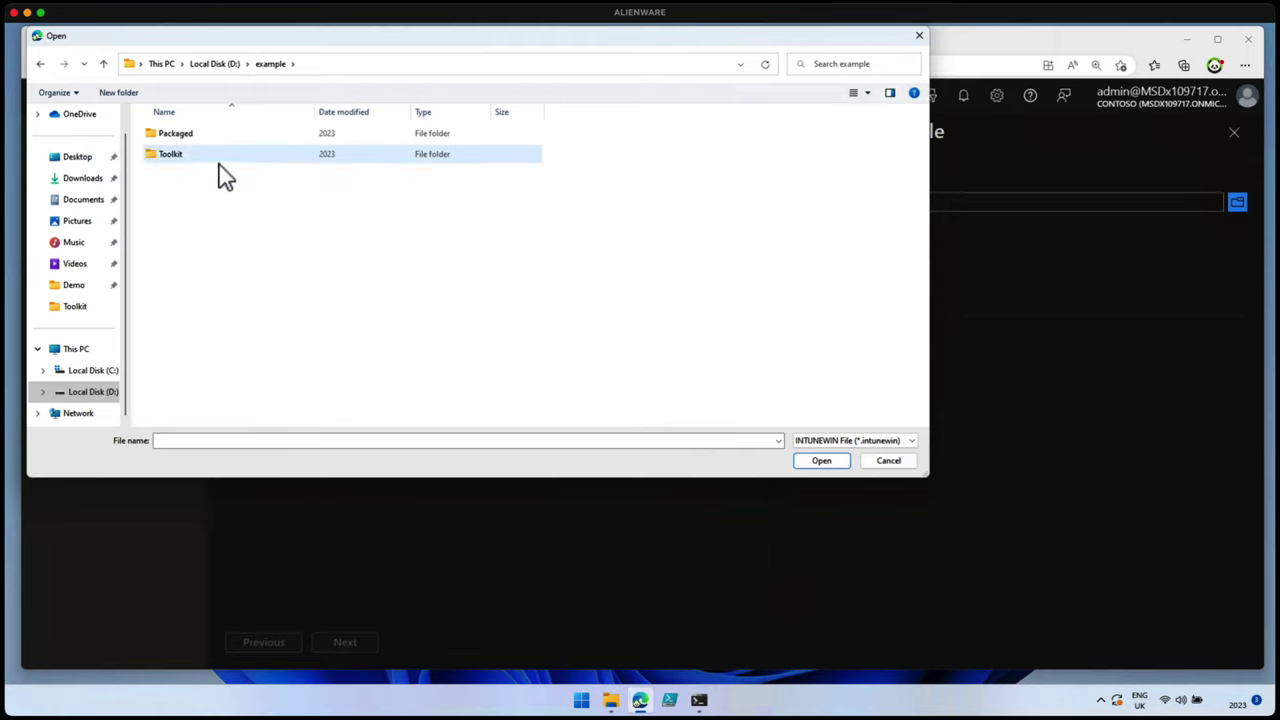
pyautogui.doubleClick(226, 135)
pyautogui.click(224, 142)
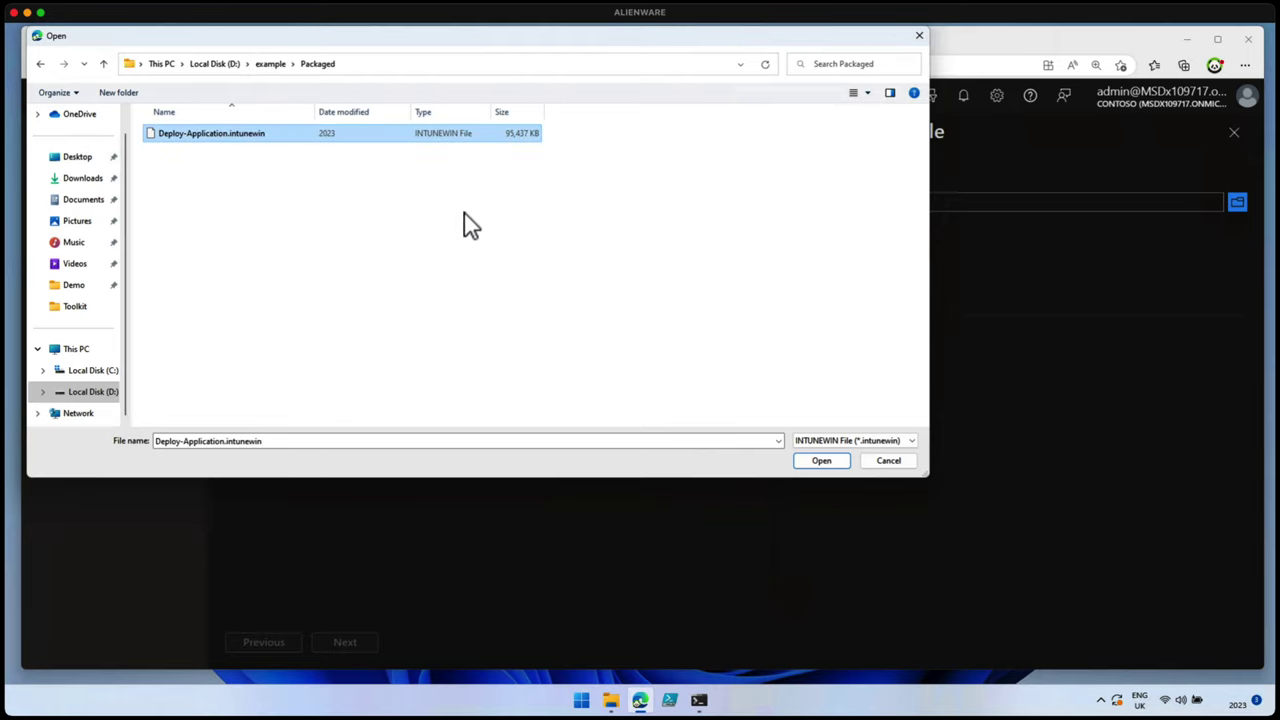
pyautogui.click(820, 462)
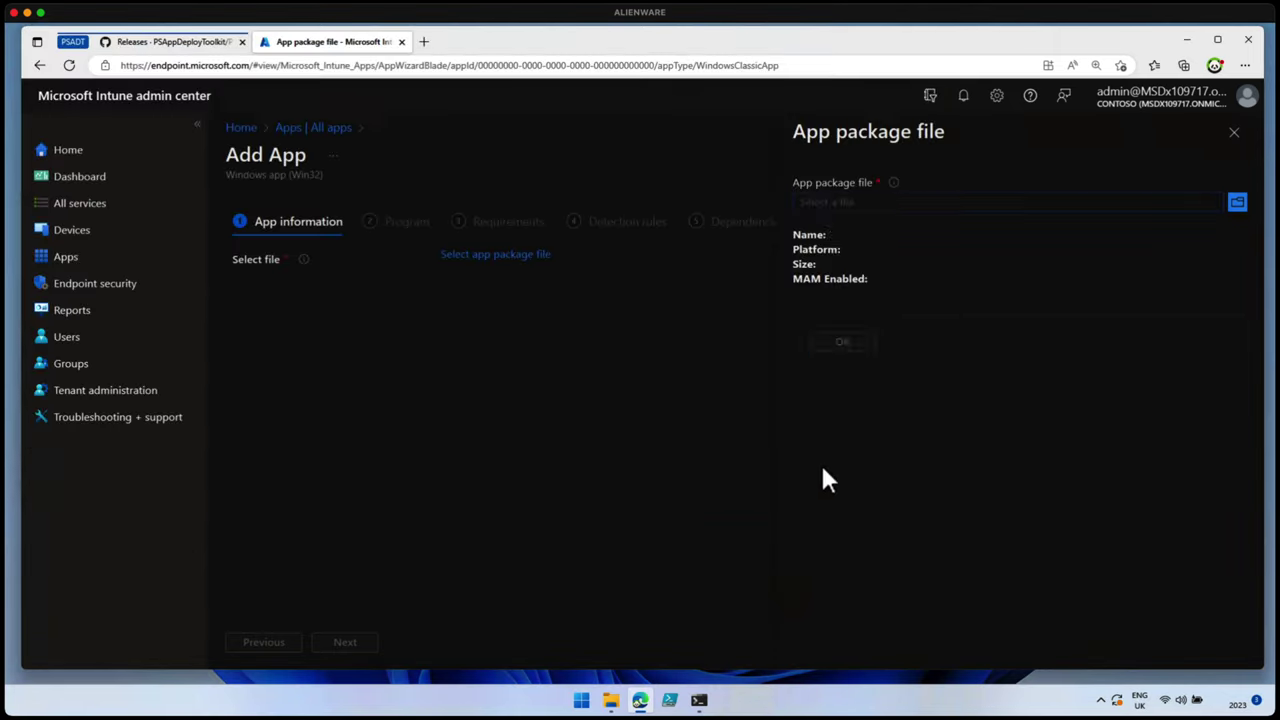
# Step: Accept the package, then name the app Zoom For Windows with description Zoom for Windows
pyautogui.click(845, 345)
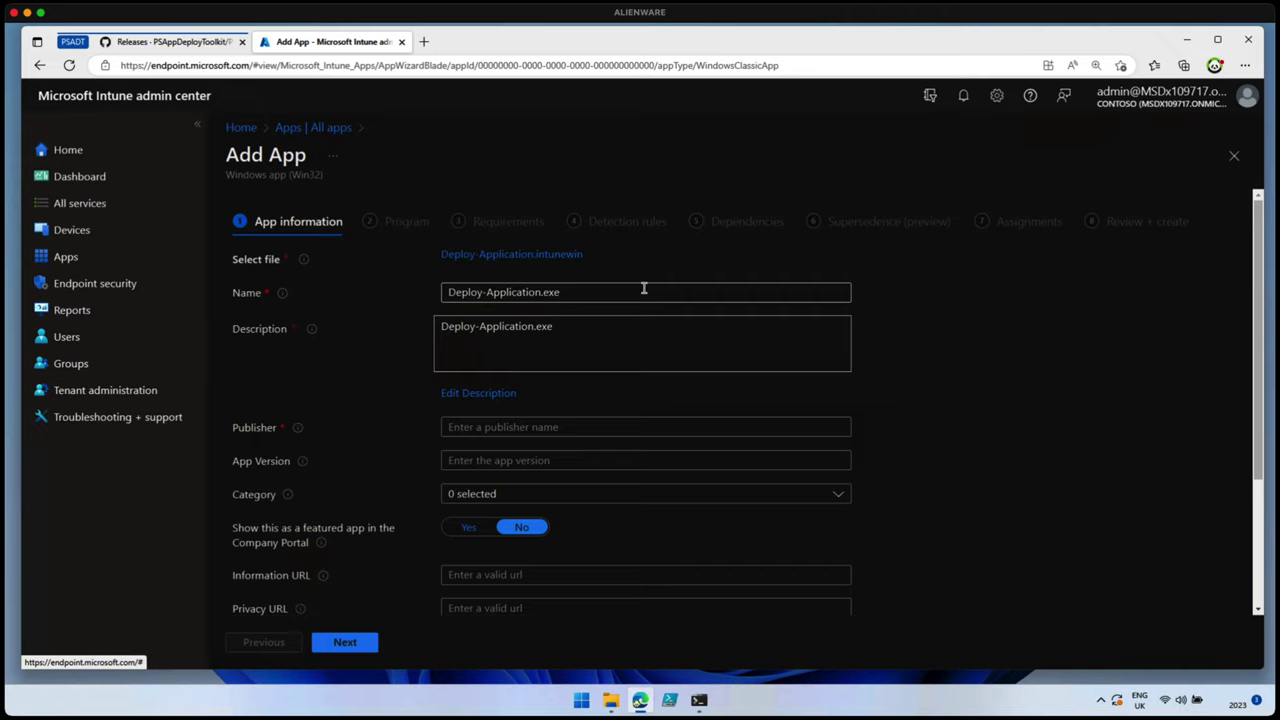
pyautogui.moveTo(644, 288); pyautogui.dragTo(486, 292)
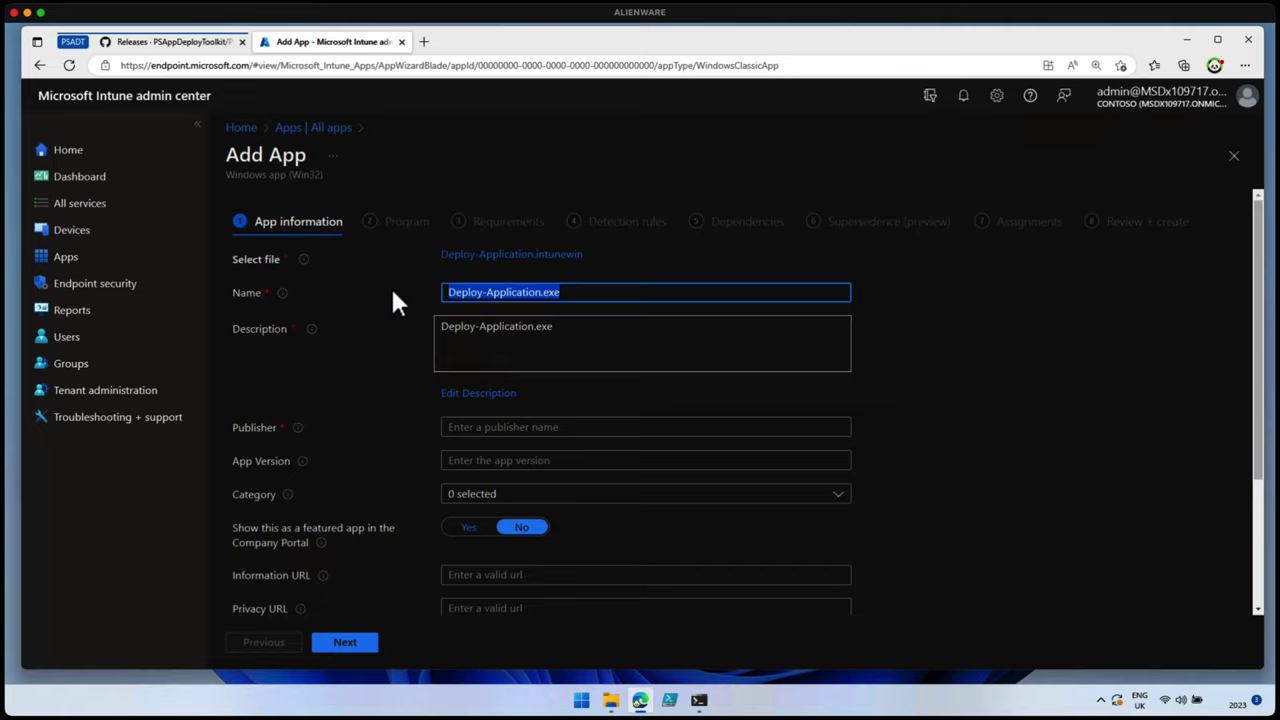
pyautogui.write('Zoom')
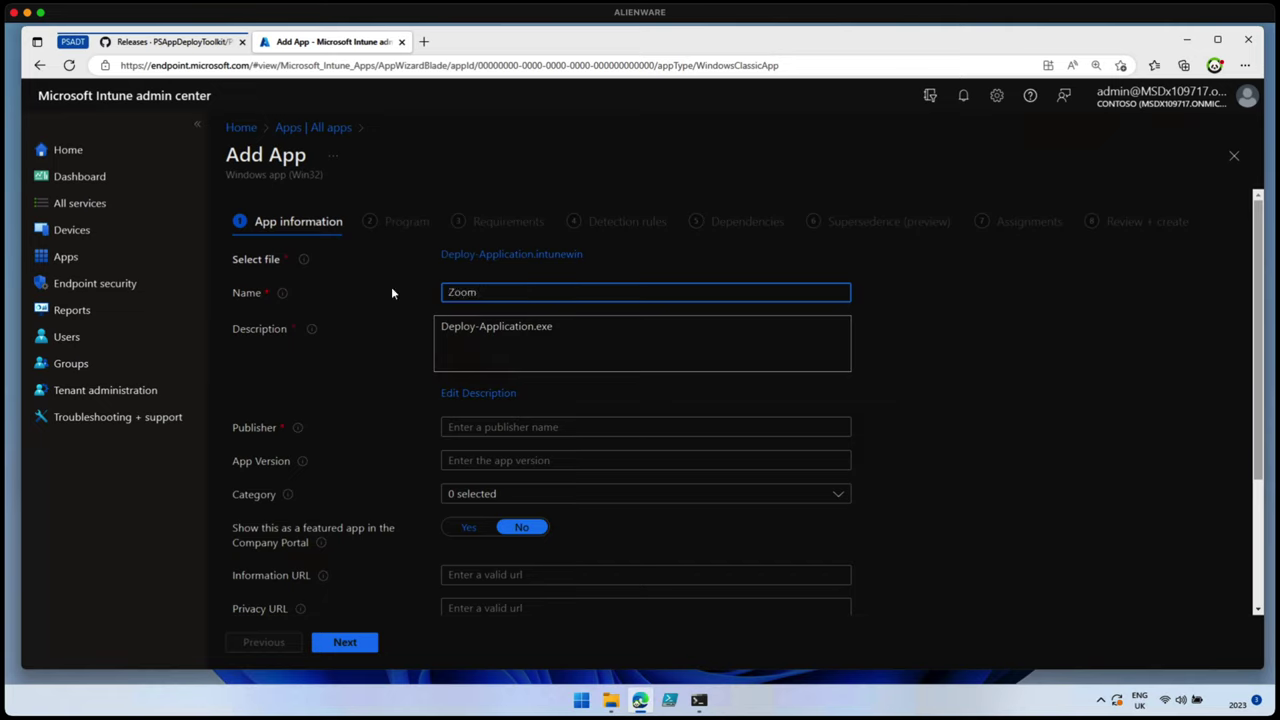
pyautogui.write(' For Windows')
pyautogui.press('BackSpace')
pyautogui.press('BackSpace')
pyautogui.press('BackSpace')
pyautogui.press('BackSpace')
pyautogui.press('BackSpace')
pyautogui.write('ndows')
pyautogui.press('Tab')
pyautogui.press('Tab')
pyautogui.click(476, 394)
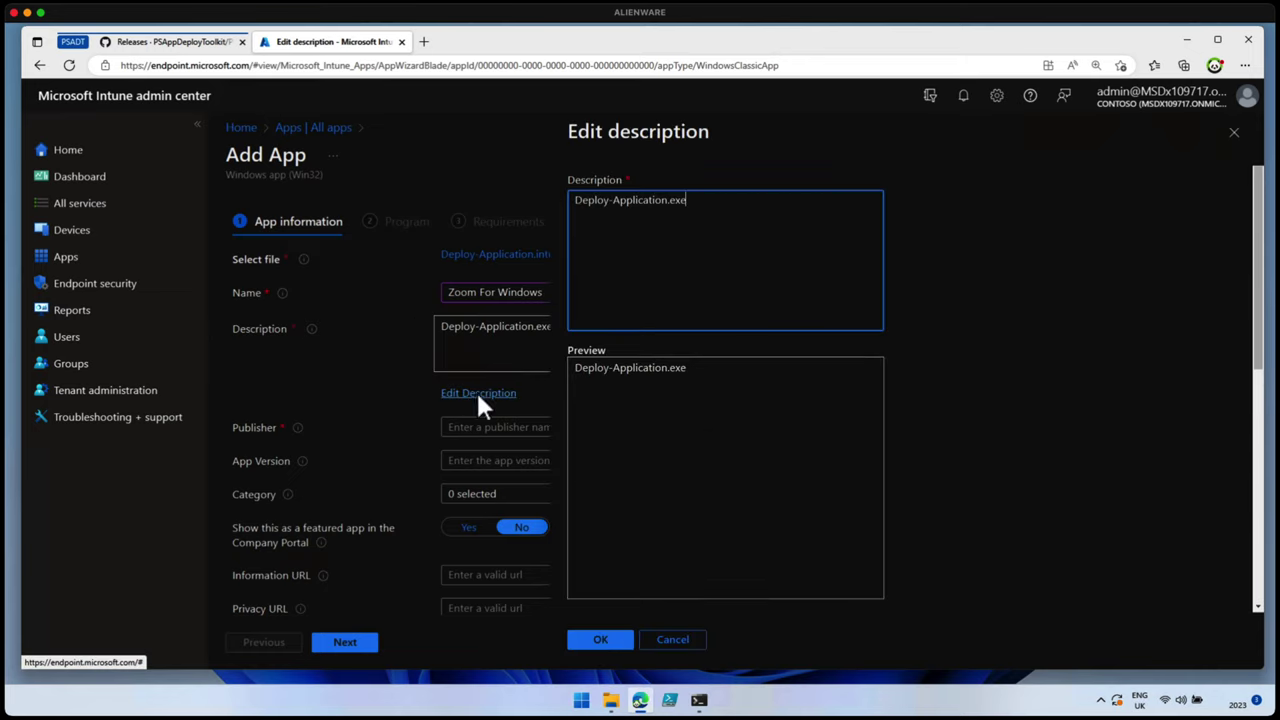
pyautogui.moveTo(723, 211); pyautogui.dragTo(518, 220)
pyautogui.write('Zoo')
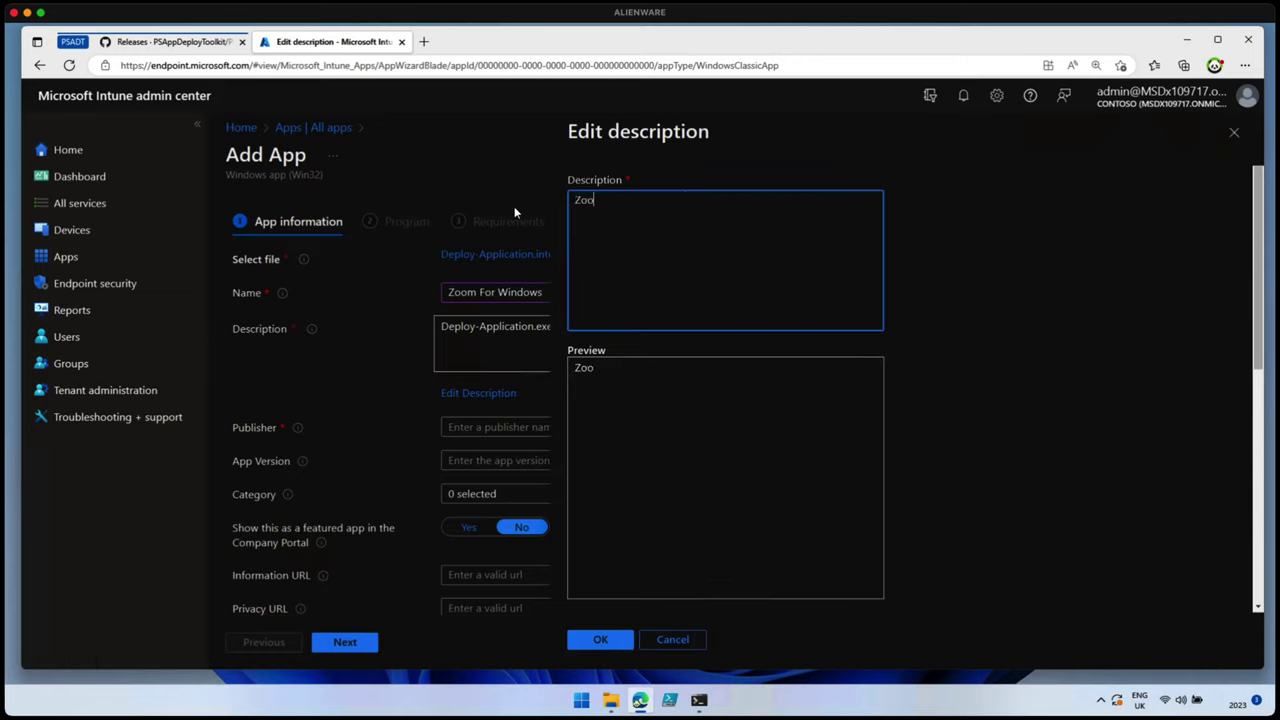
pyautogui.write('m for WIndows')
pyautogui.click(603, 641)
# Step: Set publisher Zoom and app version 5.0.16.0, then continue to the Program step
pyautogui.click(571, 427)
pyautogui.write('Zoom')
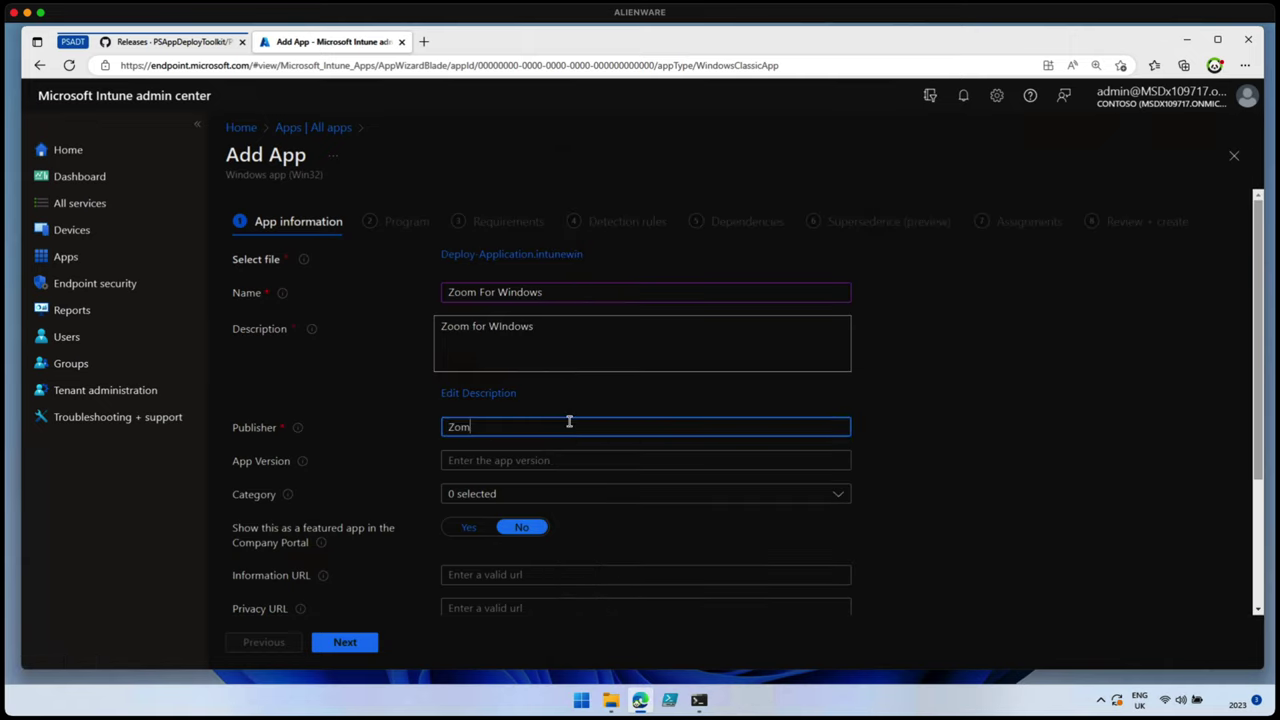
pyautogui.press('Tab')
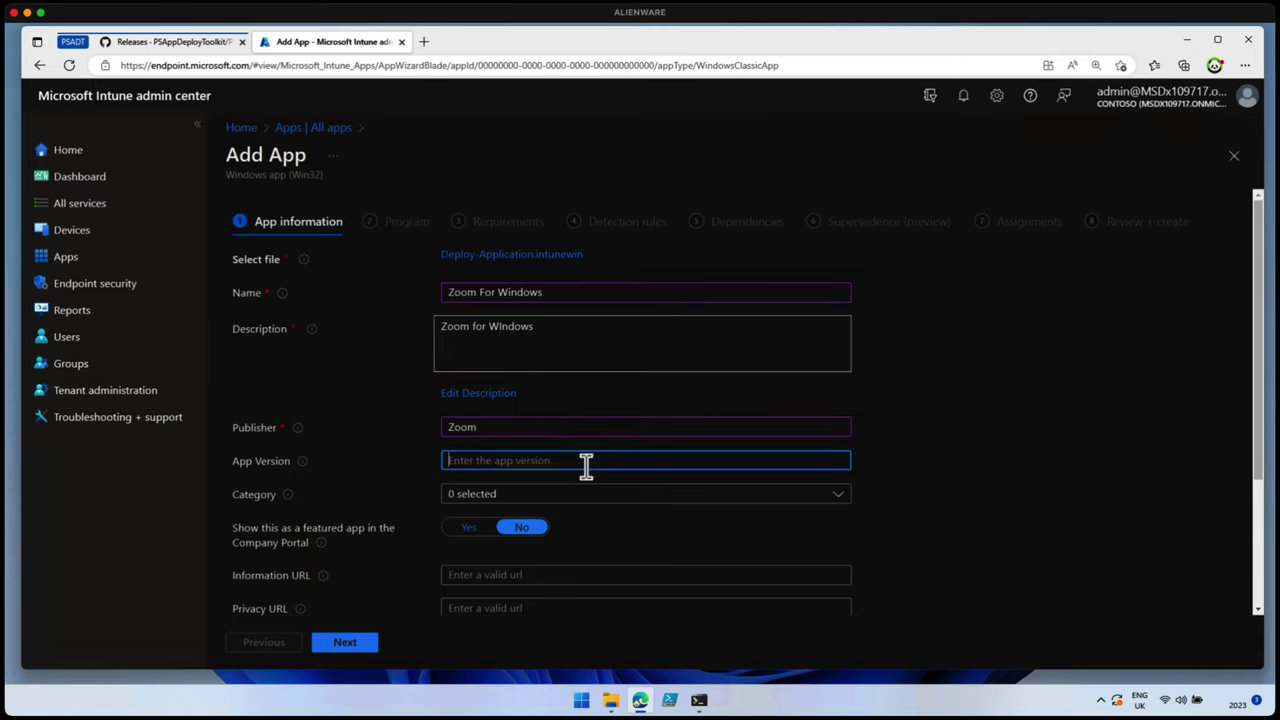
pyautogui.click(584, 463)
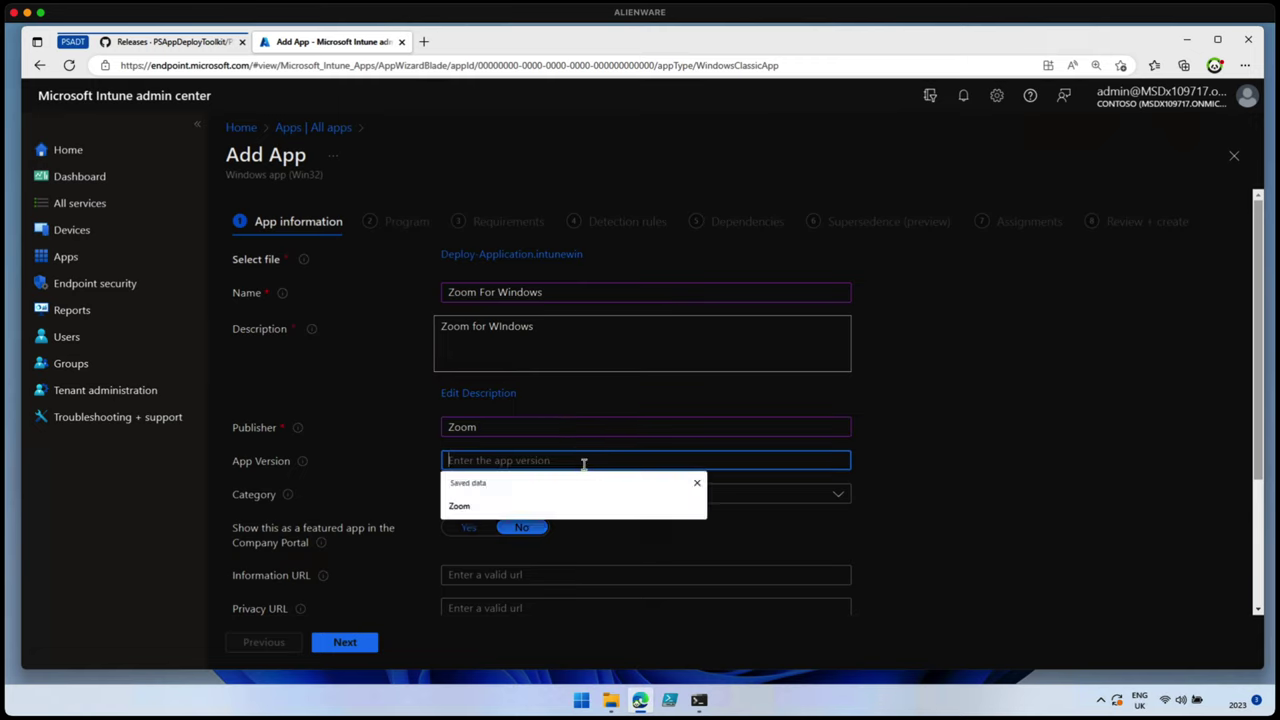
pyautogui.write('5.0.16.')
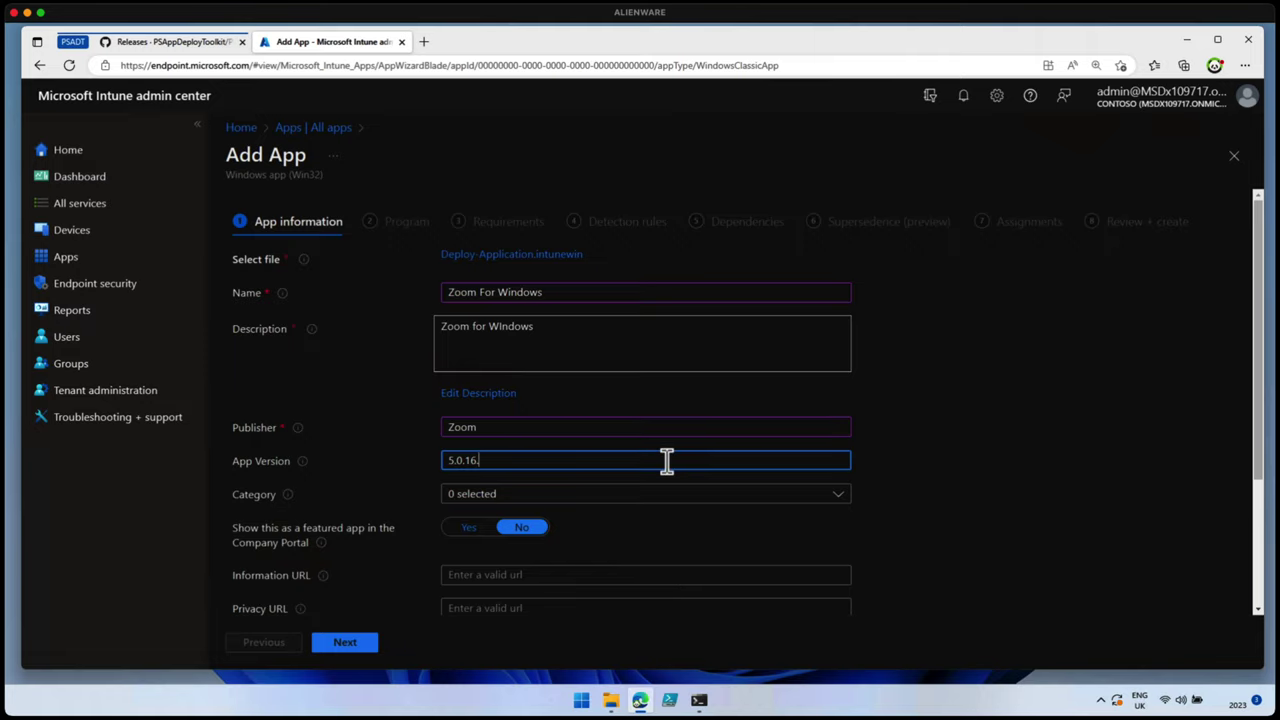
pyautogui.write('0')
pyautogui.click(868, 460)
pyautogui.scroll(-3, 909, 500)
pyautogui.click(362, 643)
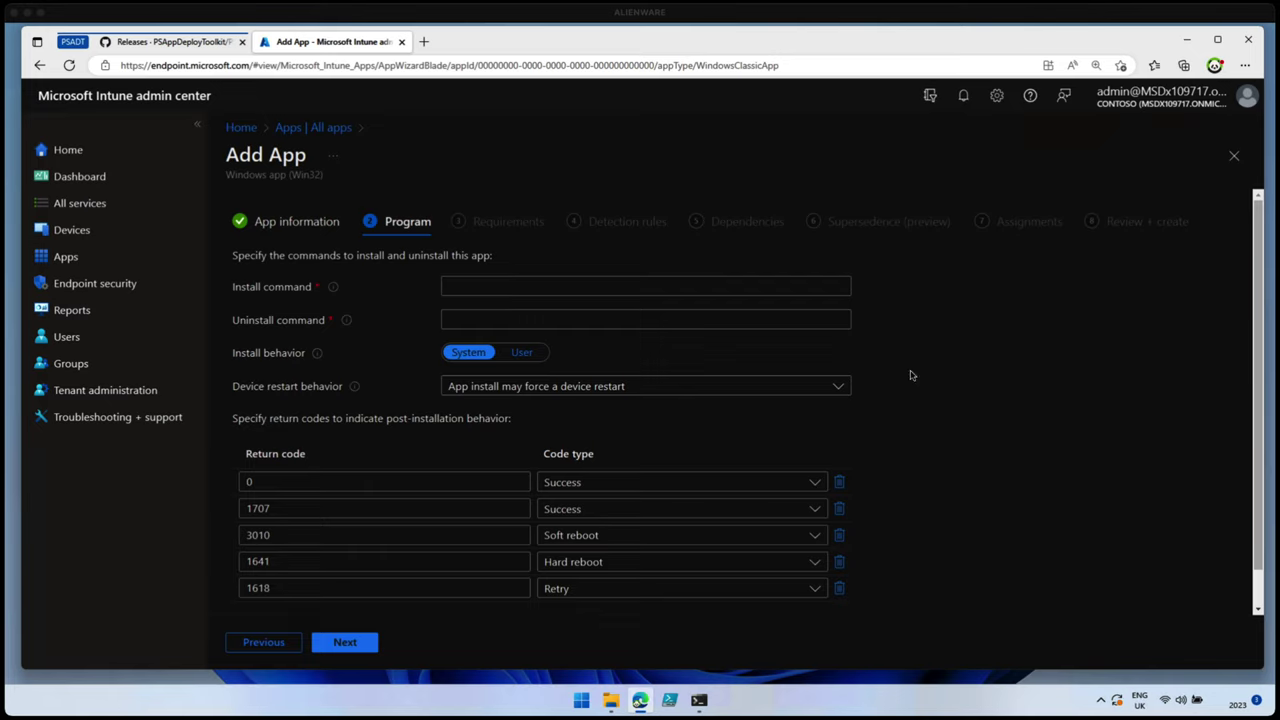
# Step: Set install command Deploy-Application.exe and uninstall command Deploy-Application.exe -Deploymenttype Uninstall
pyautogui.click(519, 285)
pyautogui.write('Deploy-a')
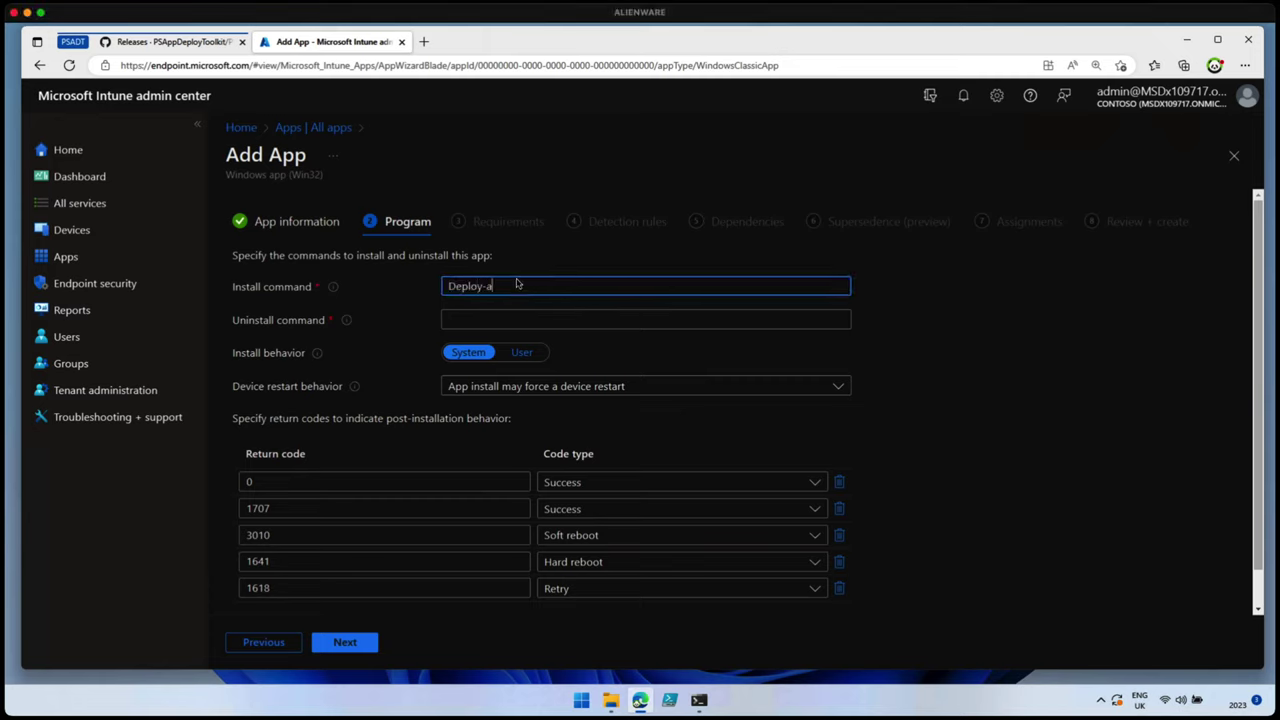
pyautogui.press('BackSpace')
pyautogui.write('Application.exe')
pyautogui.click(650, 320)
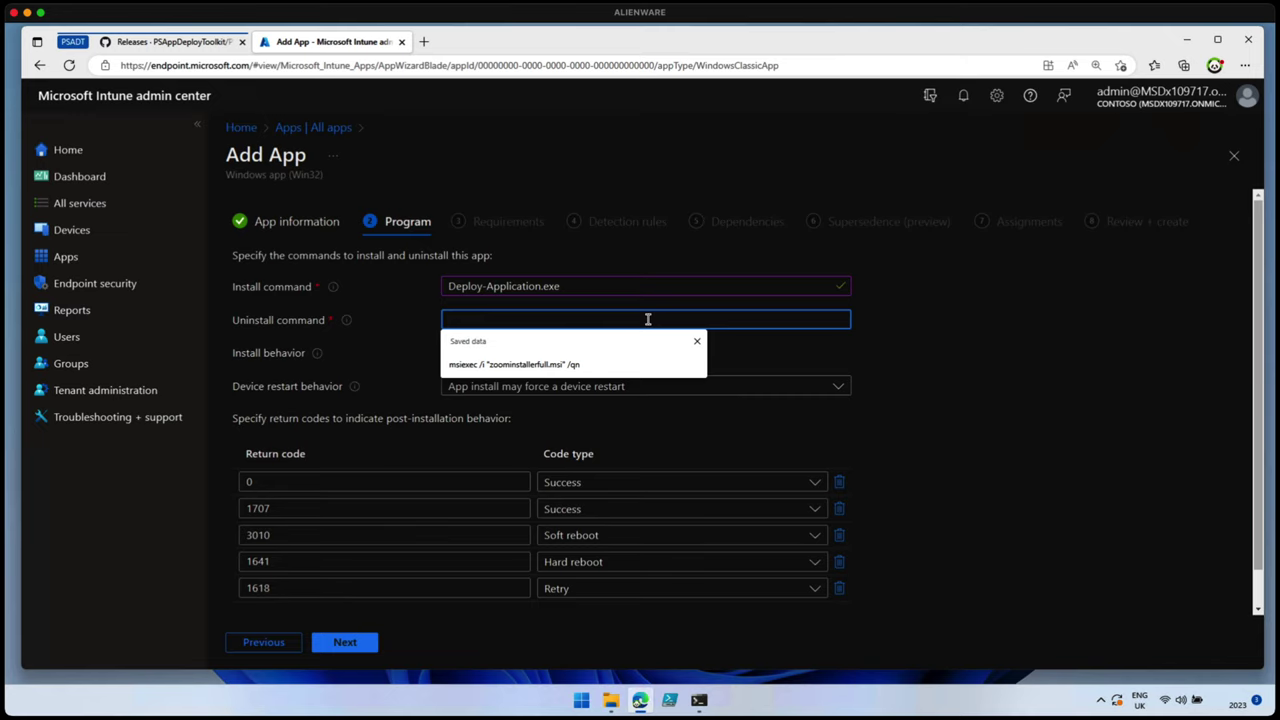
pyautogui.write('Deploy-')
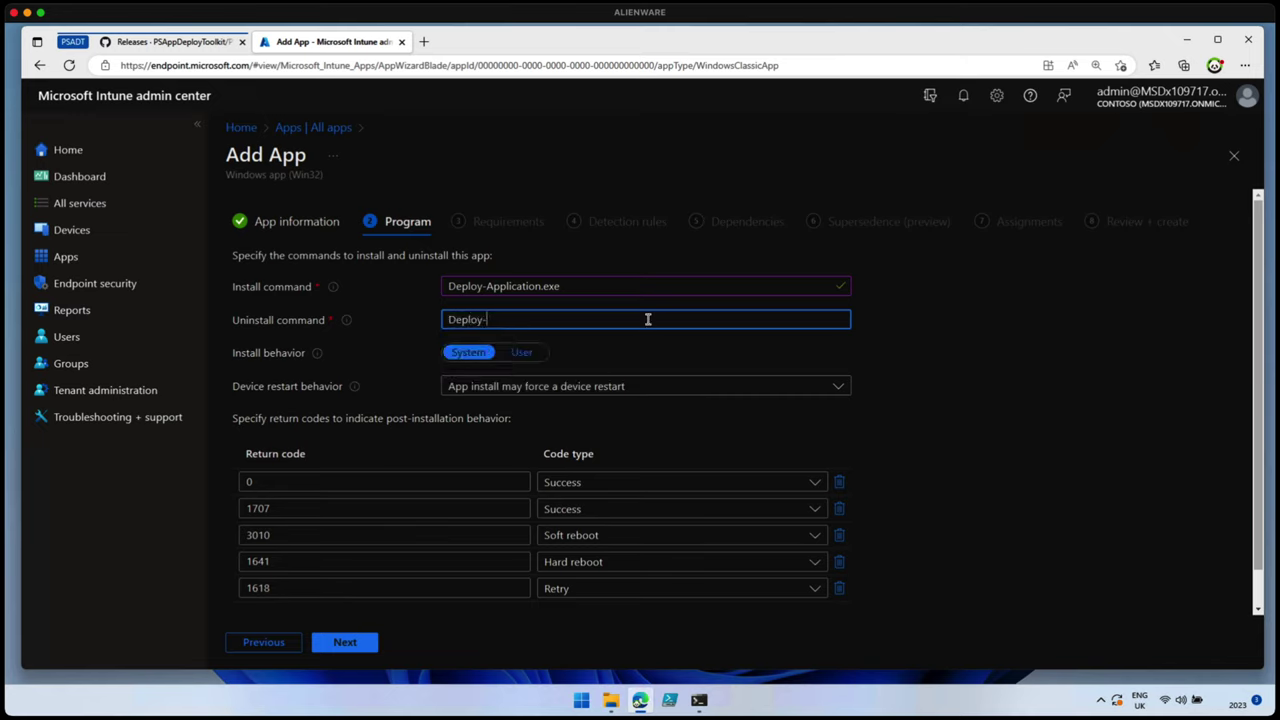
pyautogui.write('Application.exe -Deploymenttype ')
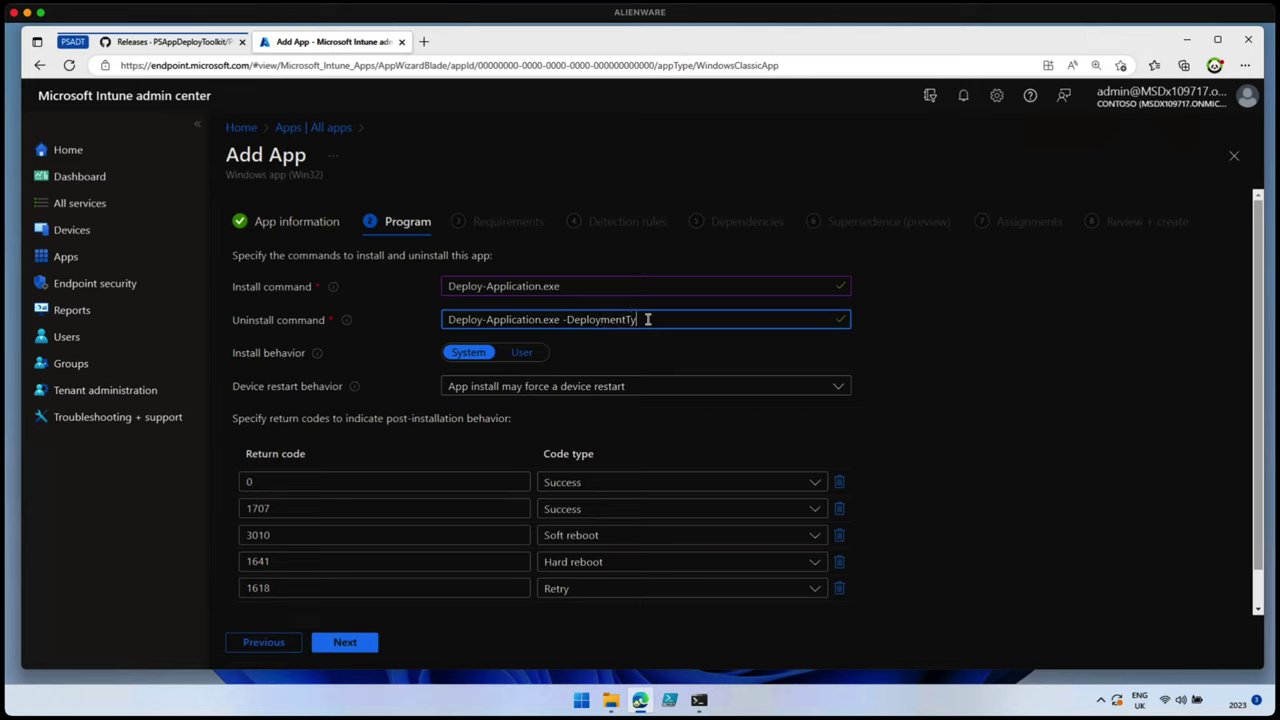
pyautogui.write('Uninstall')
pyautogui.click(905, 366)
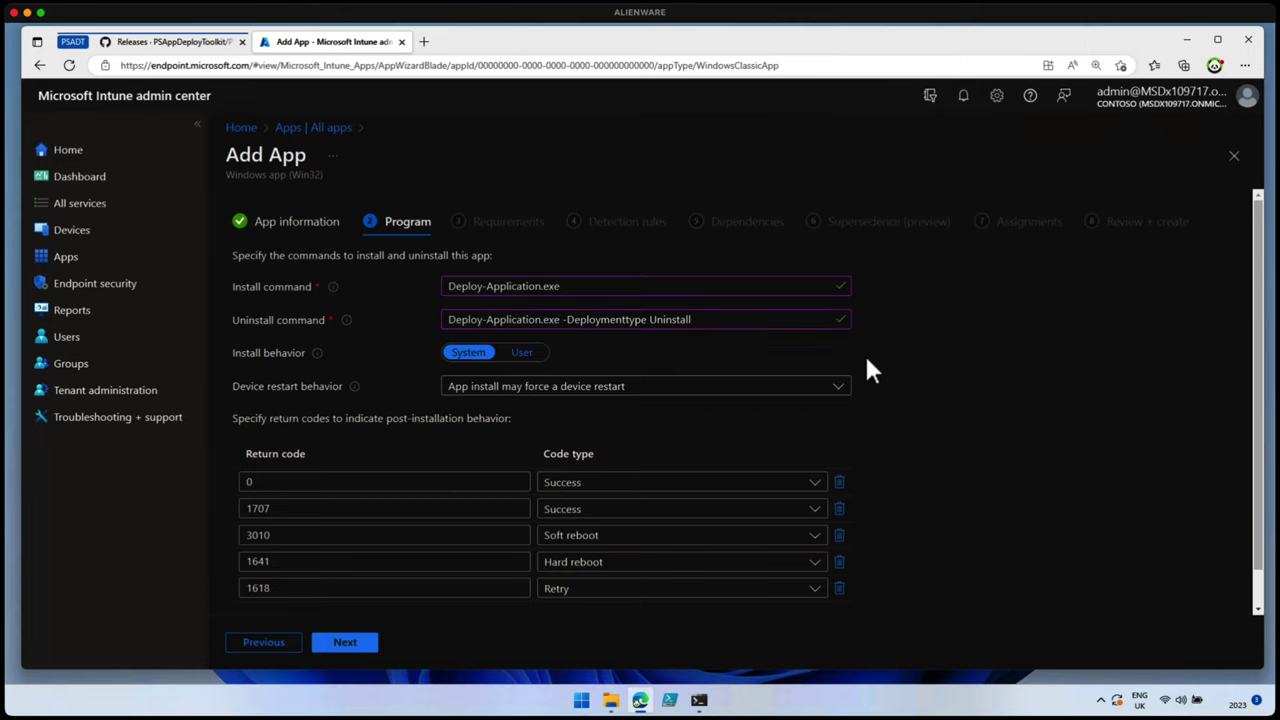
pyautogui.scroll(-1, 719, 435)
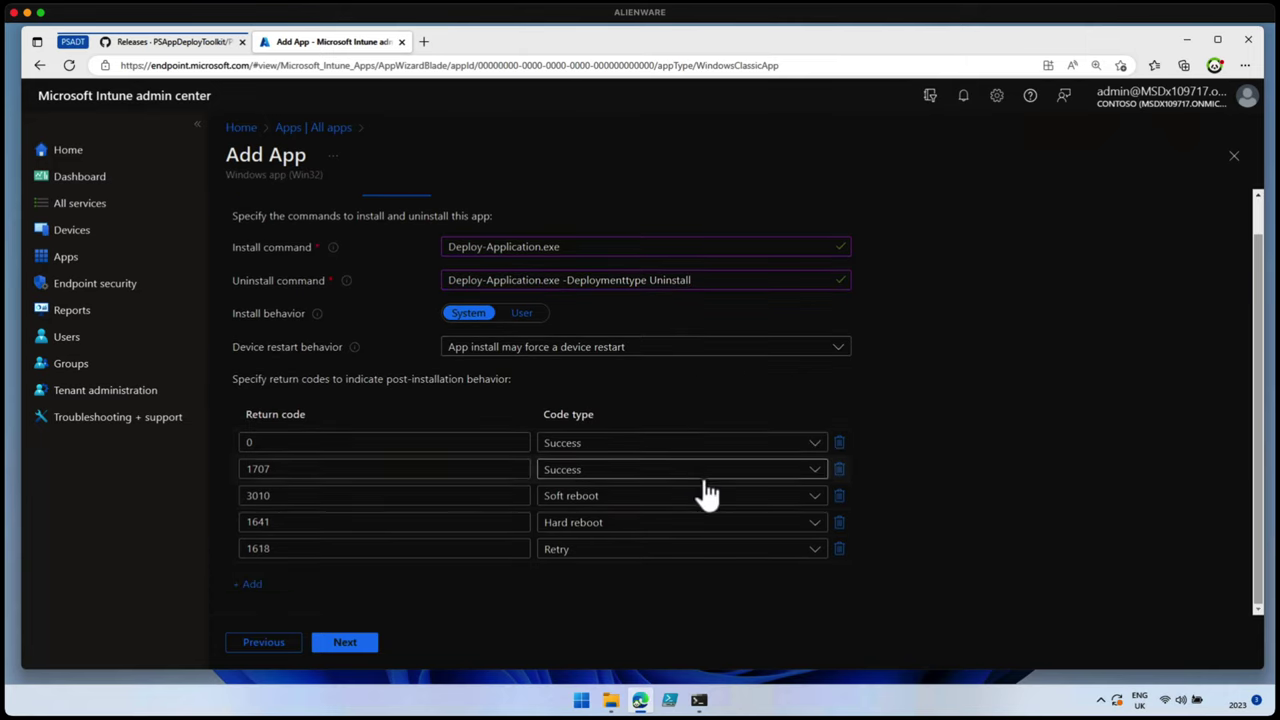
pyautogui.click(336, 645)
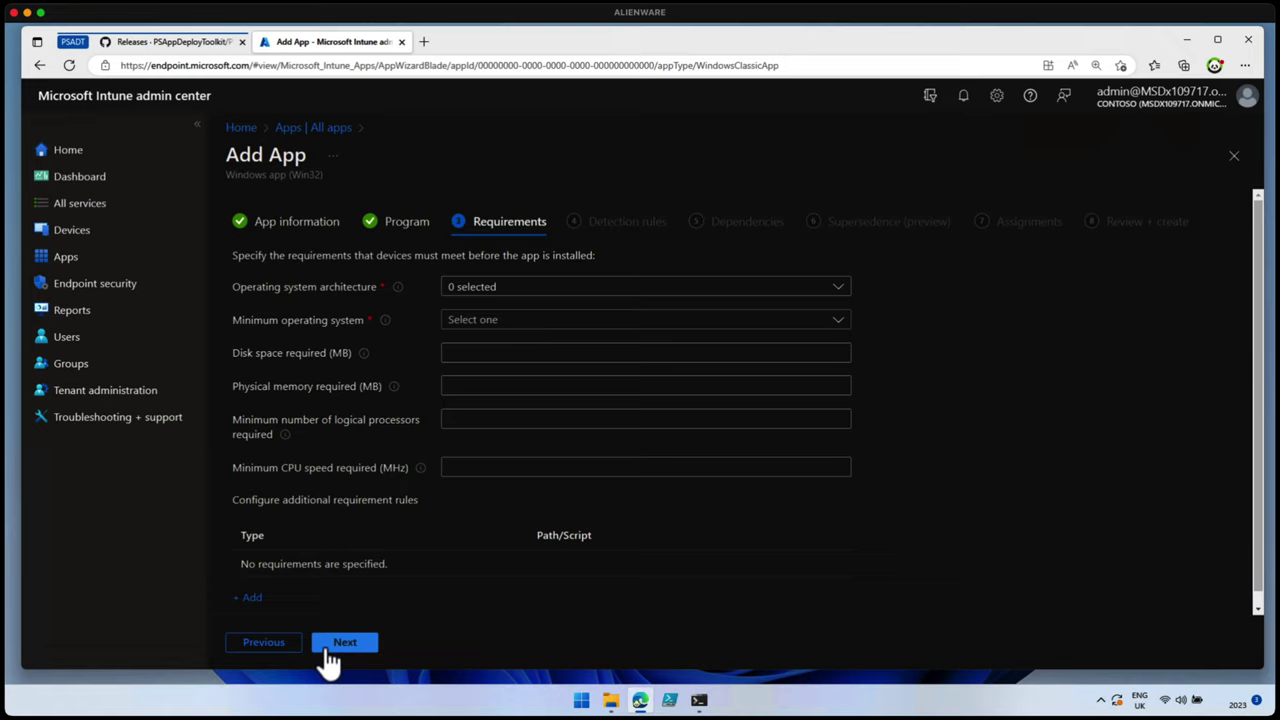
# Step: Require 64-bit architecture and minimum OS Windows 10 2004, then proceed to Detection rules
pyautogui.click(540, 288)
pyautogui.click(527, 338)
pyautogui.click(470, 322)
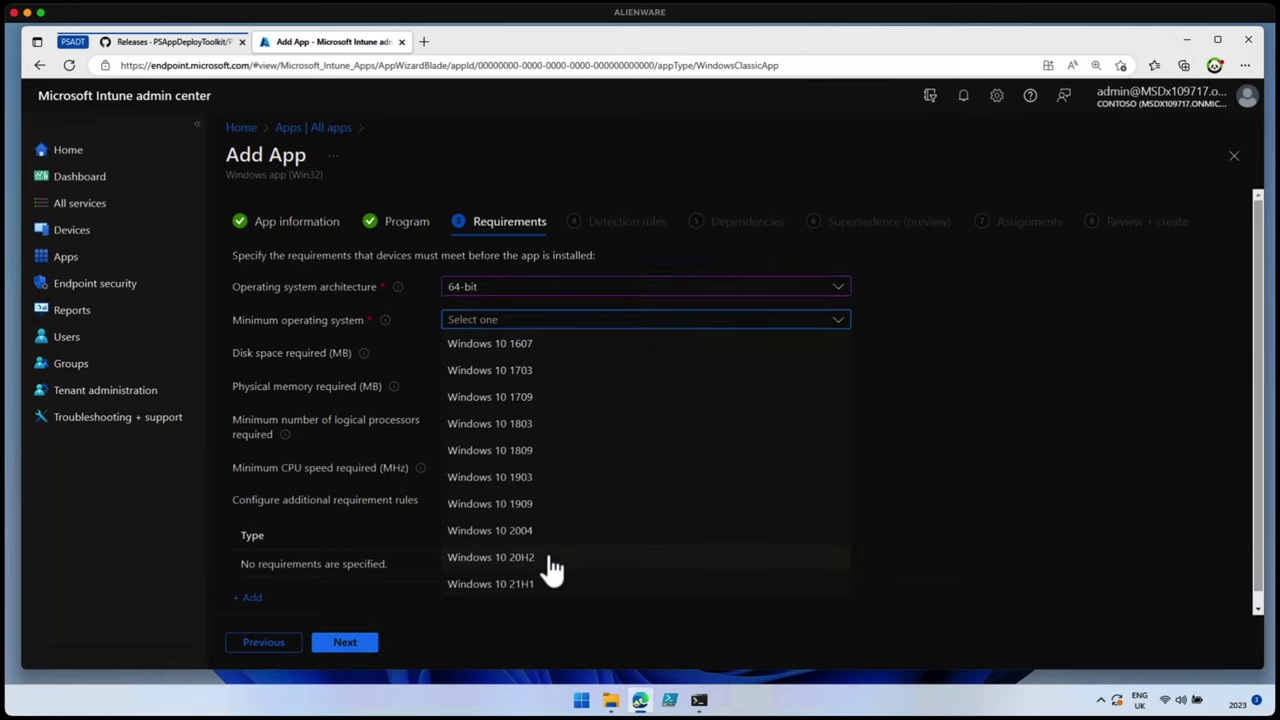
pyautogui.click(551, 532)
pyautogui.click(338, 645)
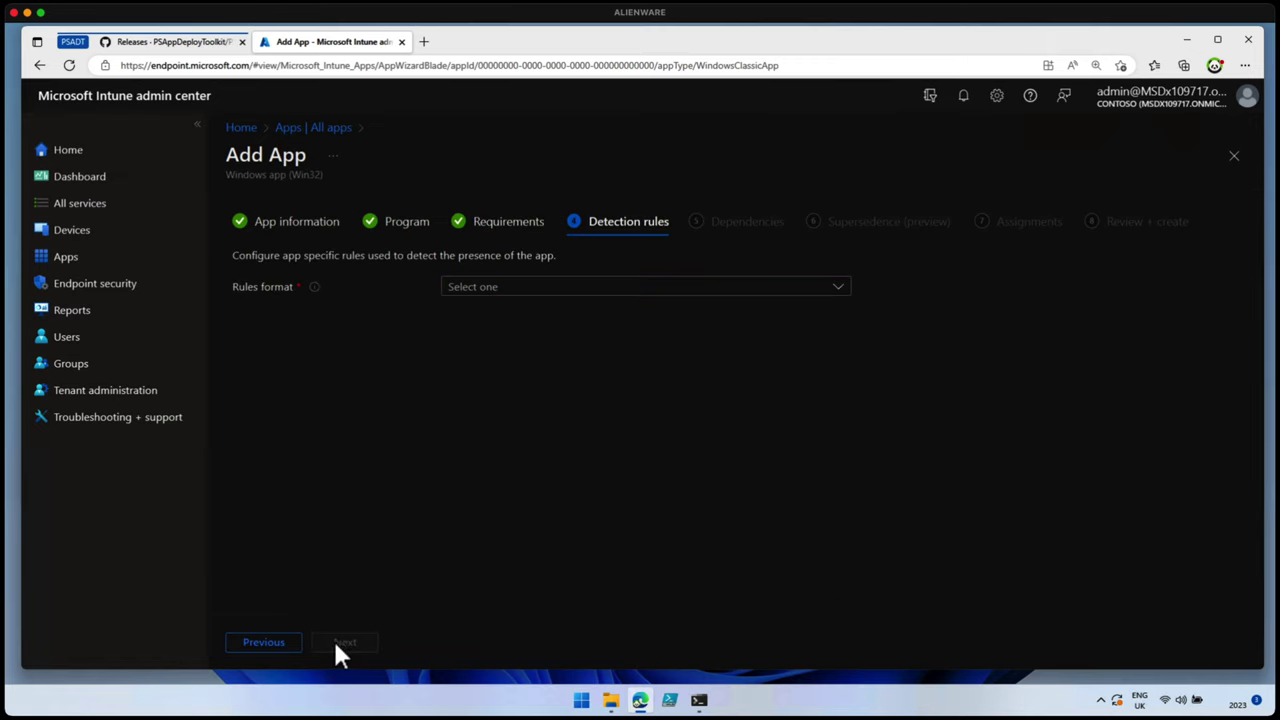
pyautogui.click(553, 289)
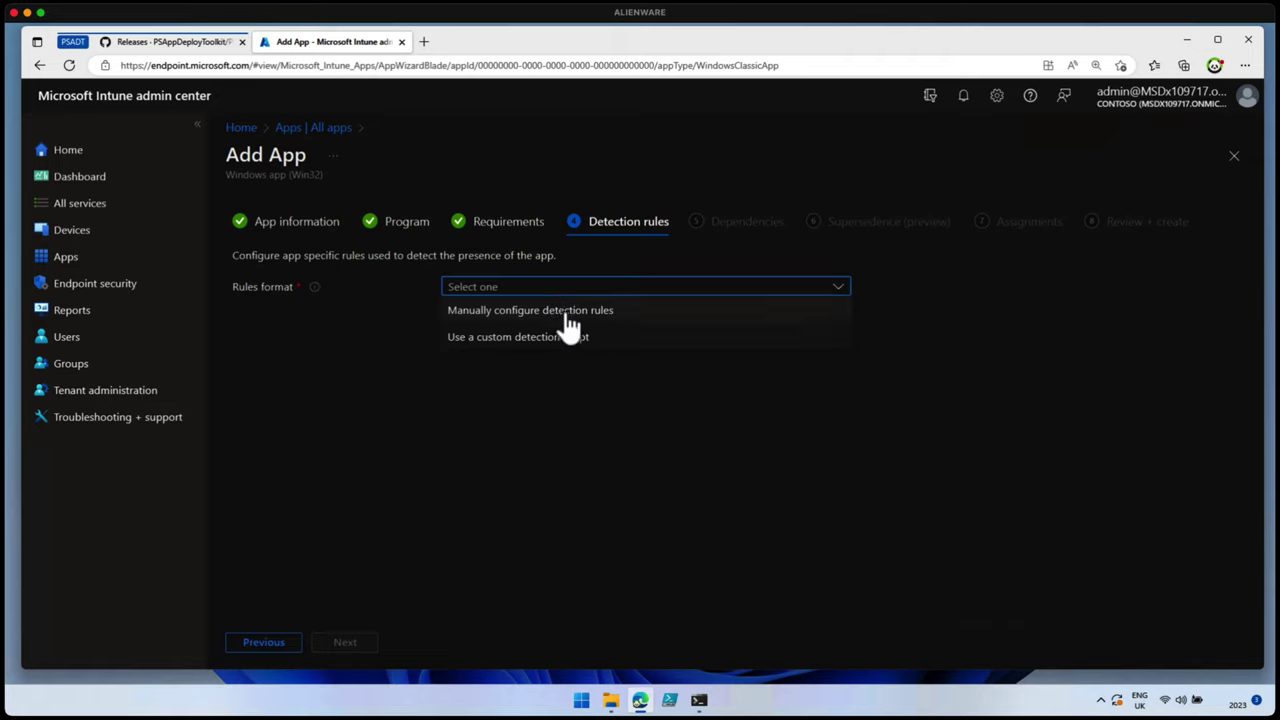
# Step: Add a manual MSI detection rule for product code {099FDE51-11D7-43C4-9AAB-635C8F898826}, copied from the deployment script
pyautogui.click(566, 312)
pyautogui.click(250, 390)
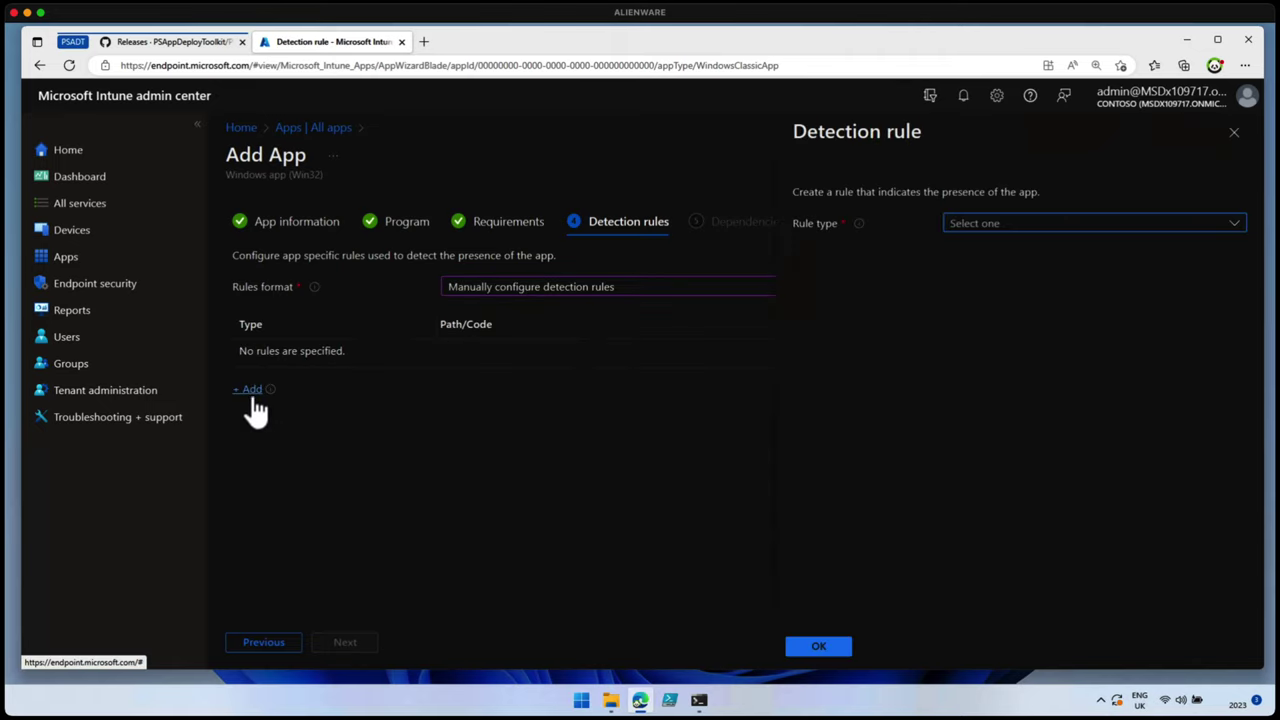
pyautogui.click(988, 226)
pyautogui.click(1002, 250)
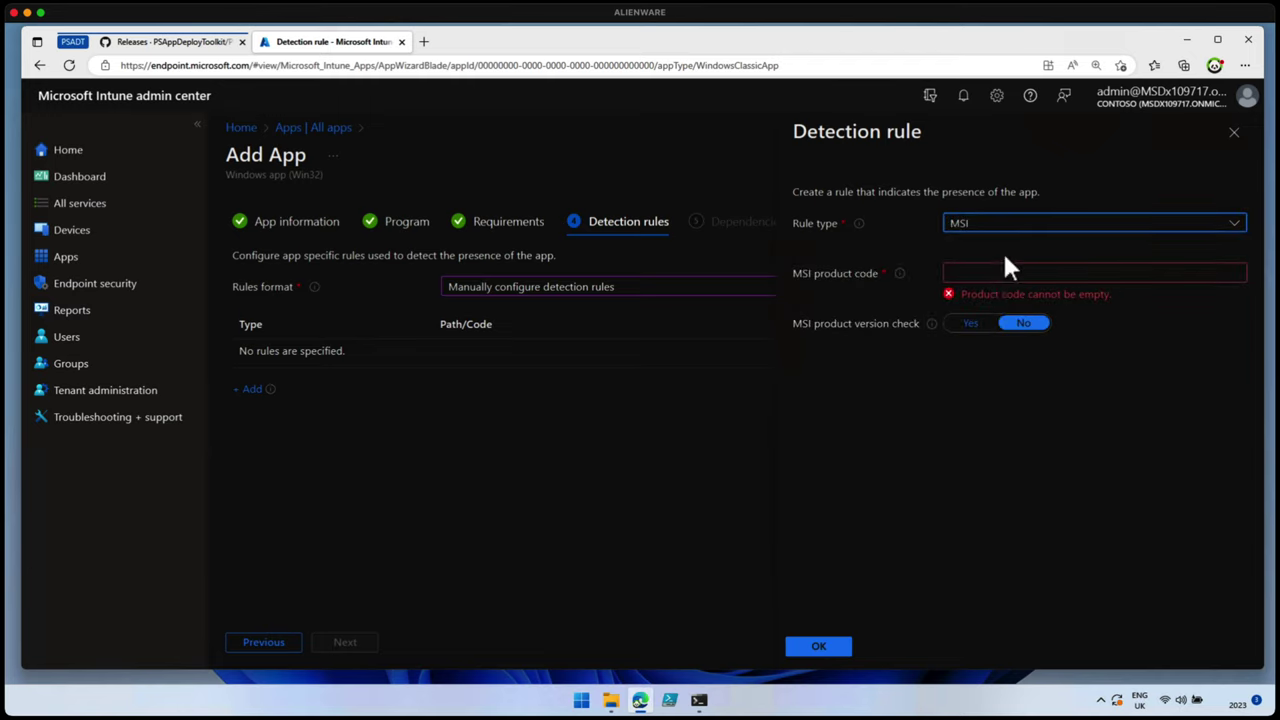
pyautogui.click(670, 700)
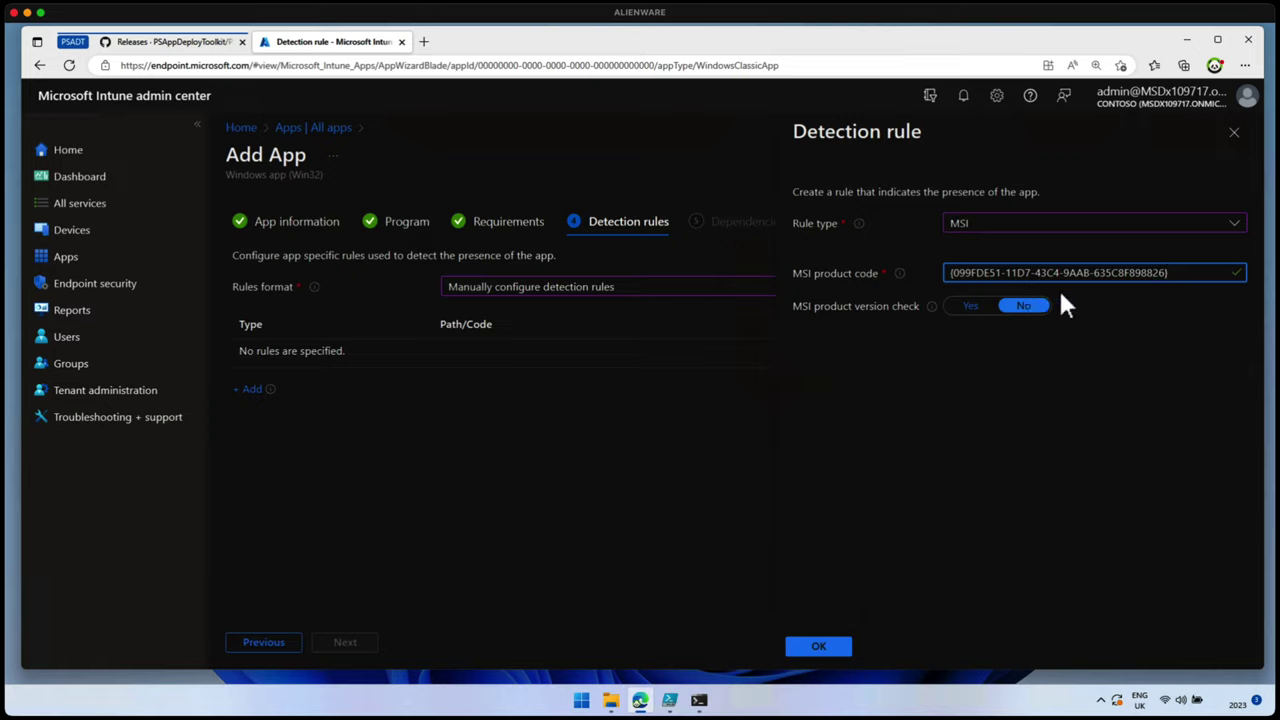
pyautogui.click(820, 647)
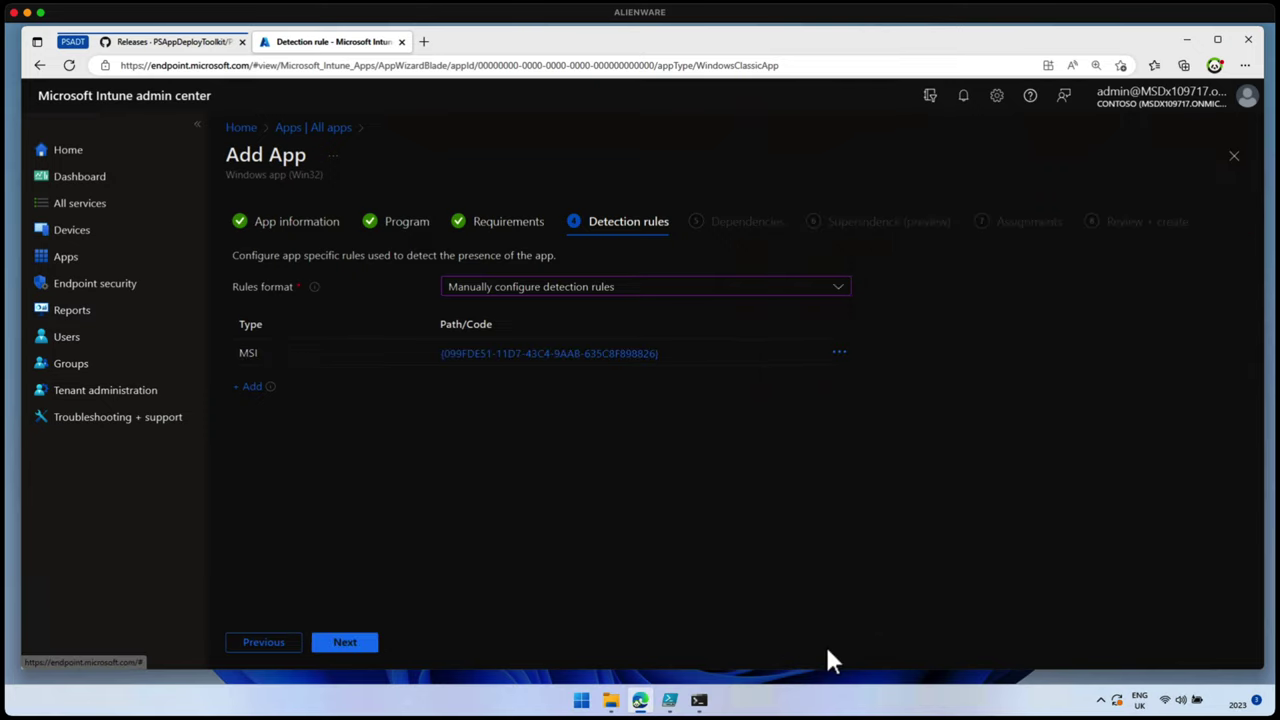
# Step: Skip Dependencies and Supersedence, assign the app as Required for all devices, and create it
pyautogui.click(350, 646)
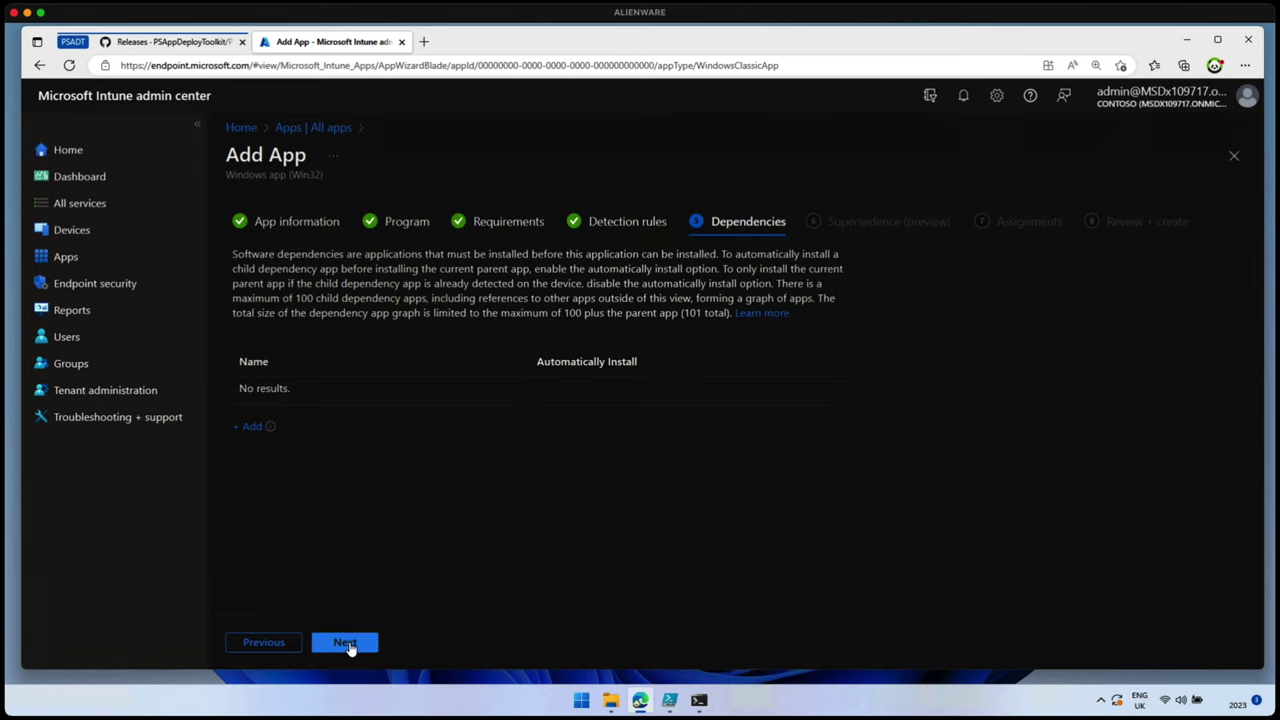
pyautogui.click(346, 643)
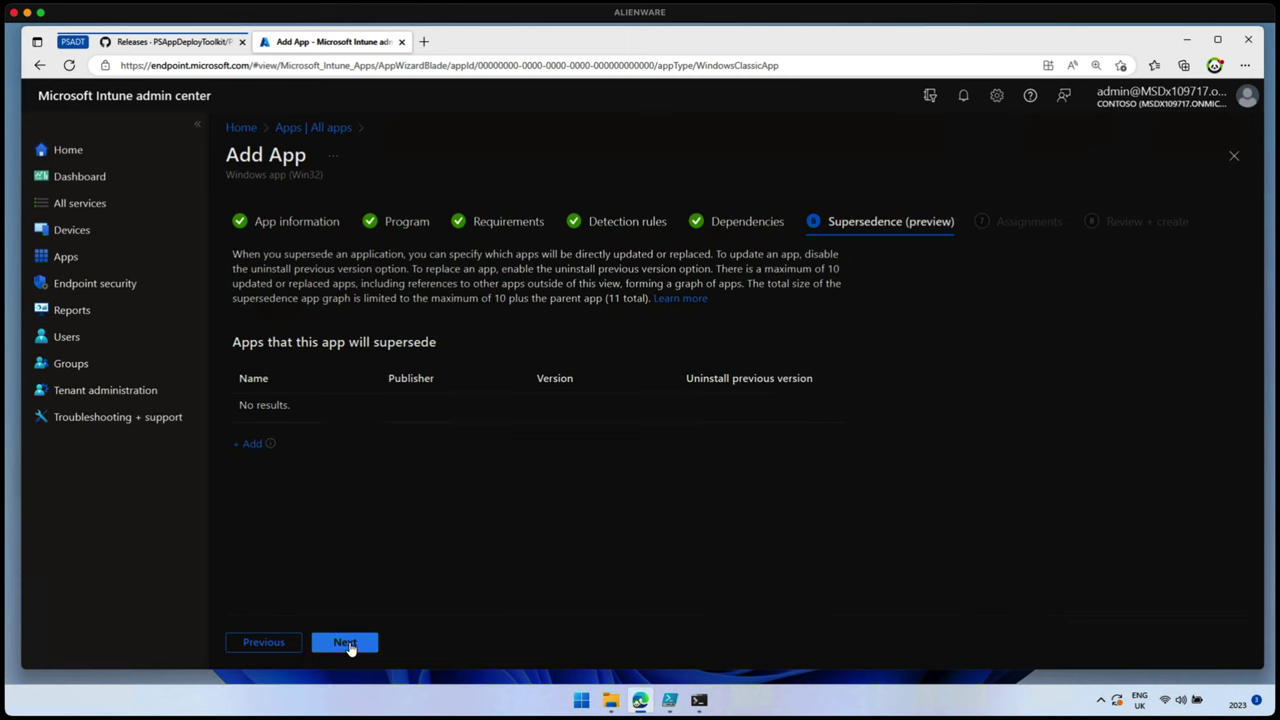
pyautogui.click(346, 643)
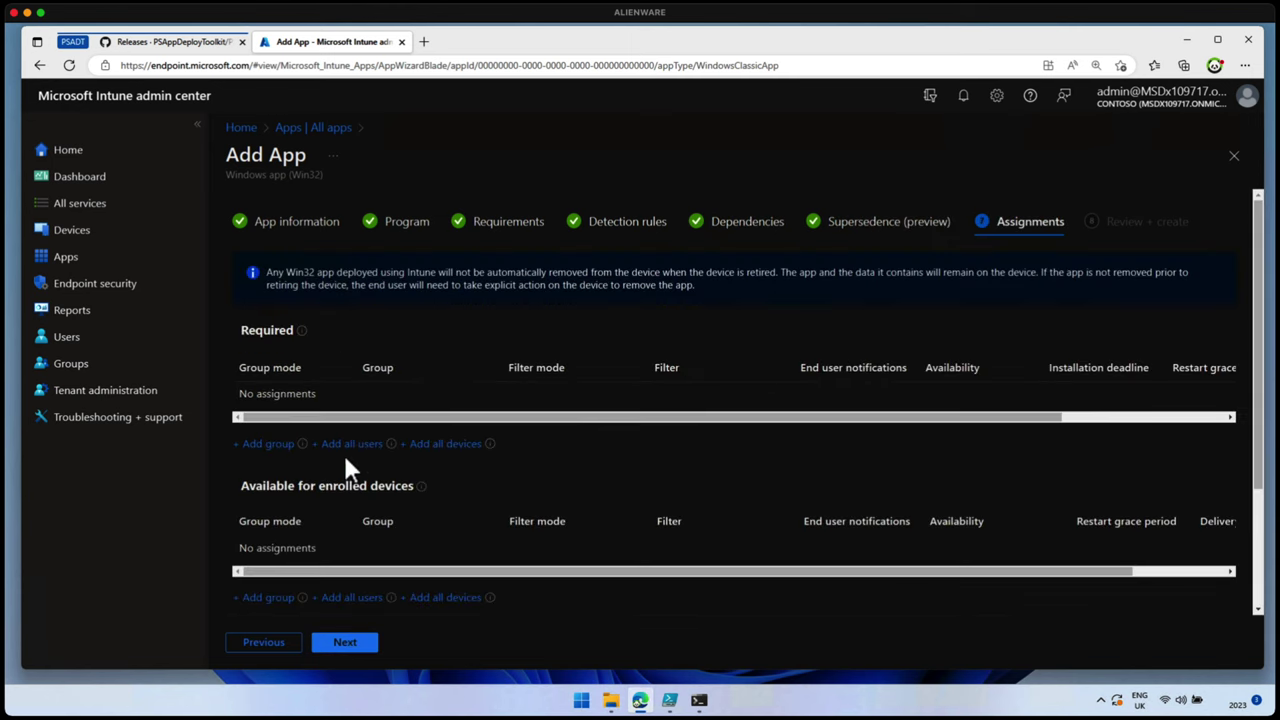
pyautogui.click(447, 444)
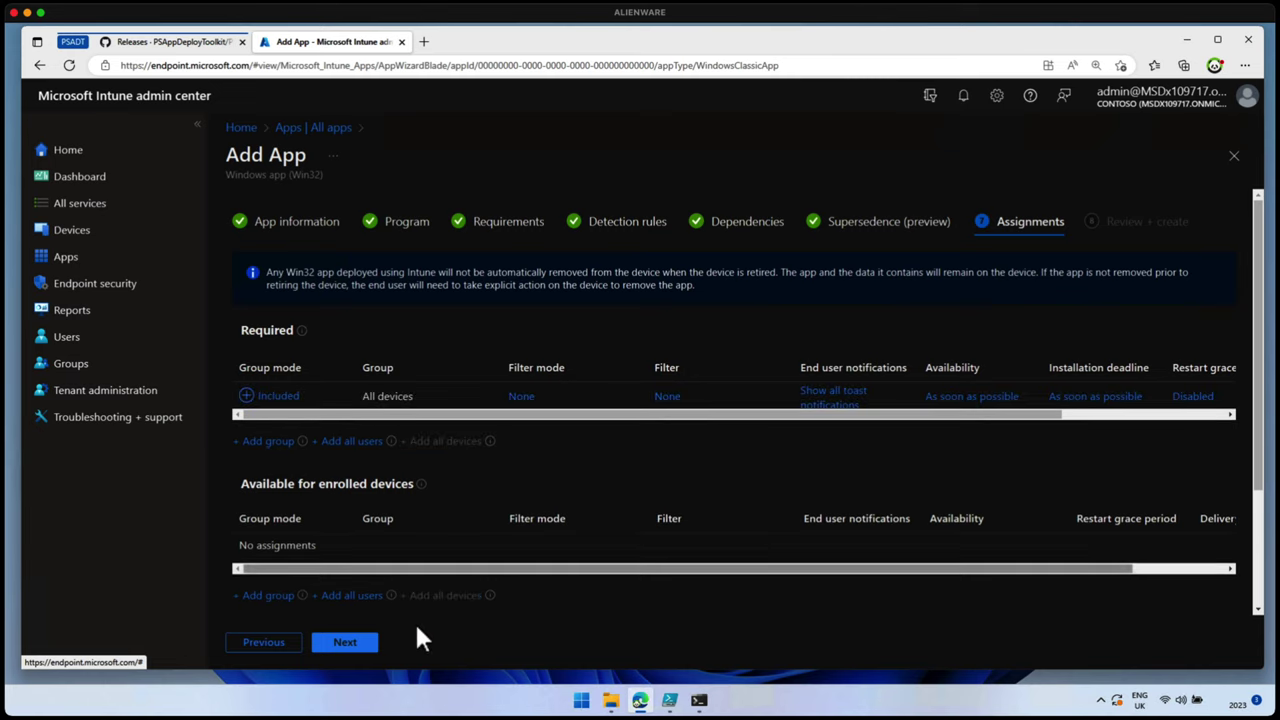
pyautogui.click(346, 643)
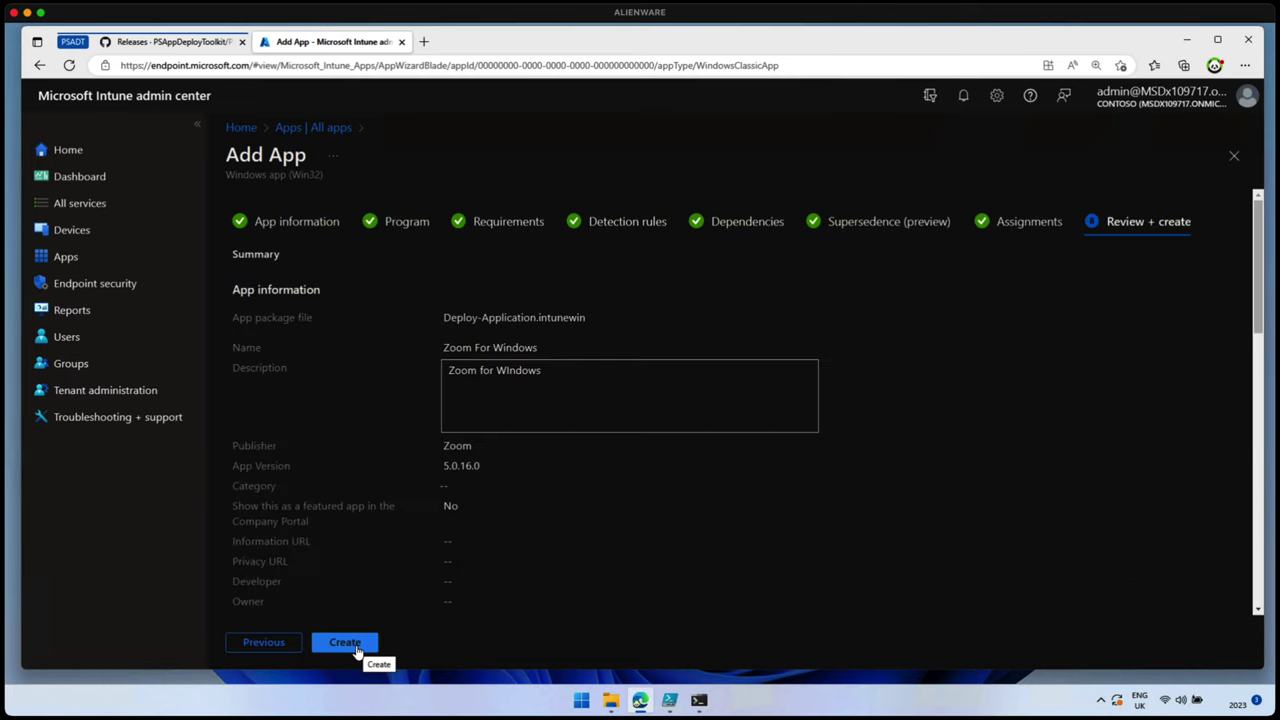
pyautogui.click(356, 647)
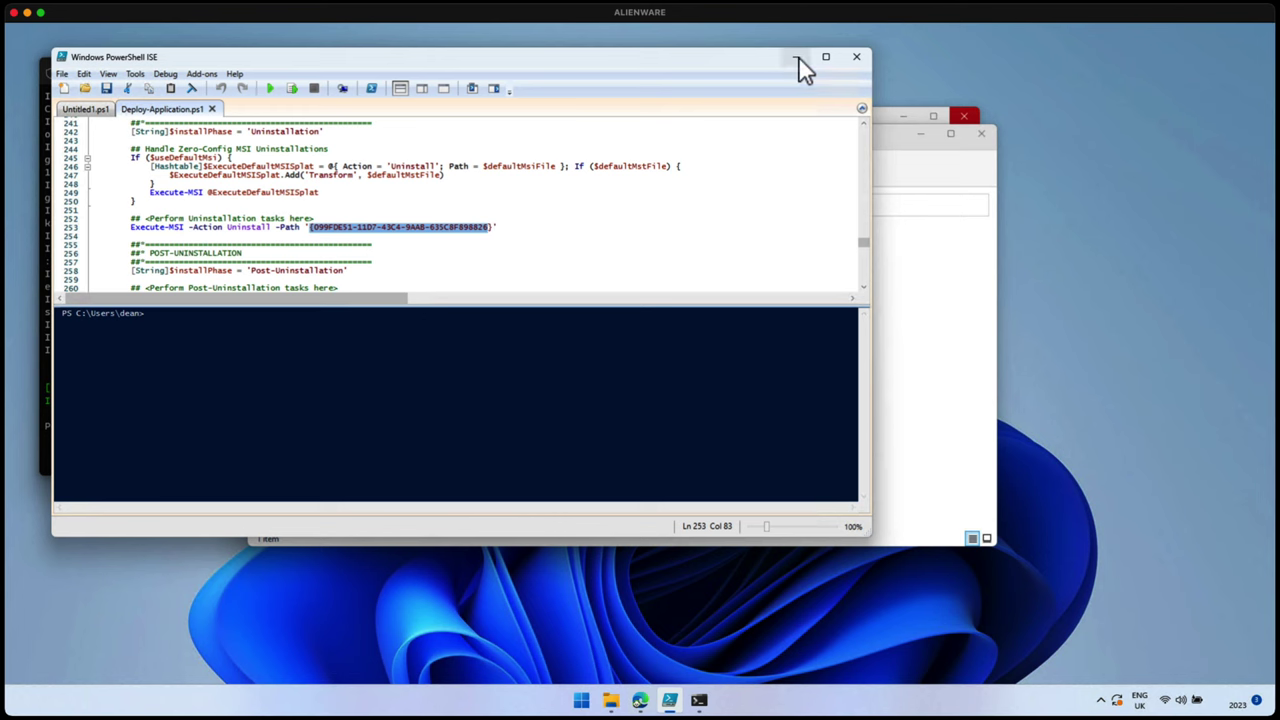
# Step: Minimize the PowerShell ISE, terminal, Packaged and Toolkit windows
pyautogui.click(798, 56)
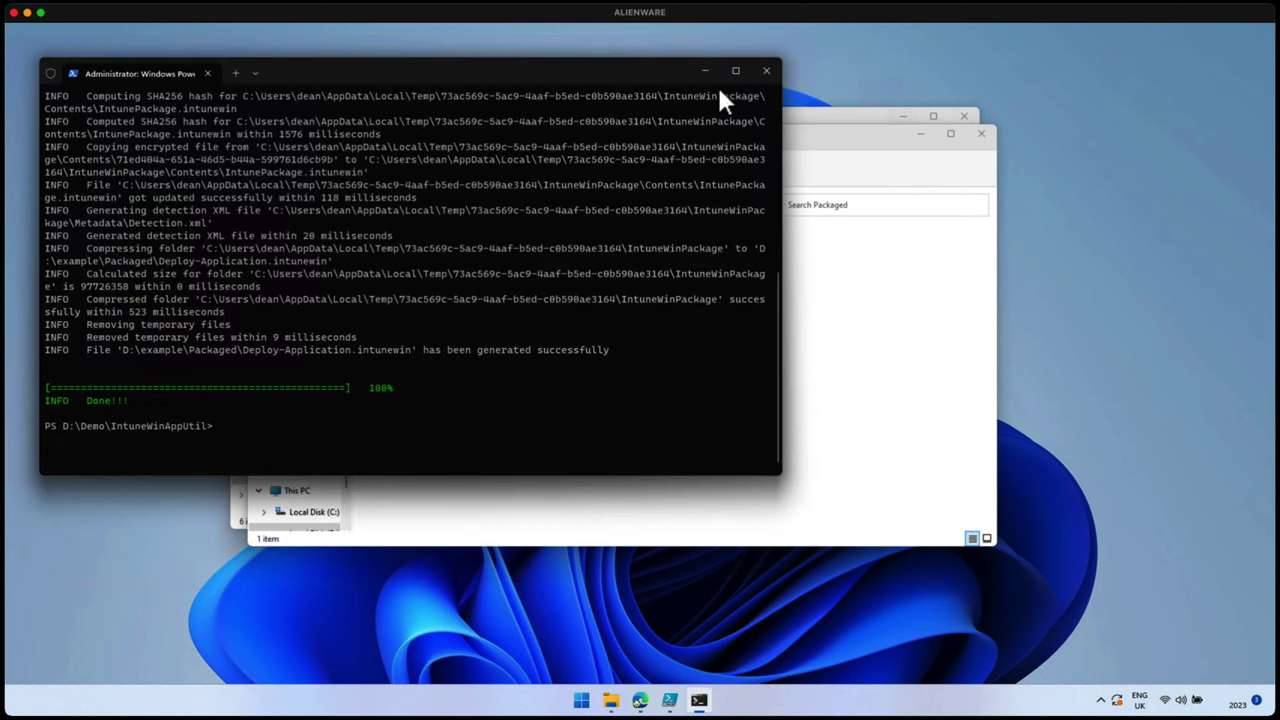
pyautogui.click(707, 72)
pyautogui.click(920, 133)
pyautogui.click(903, 117)
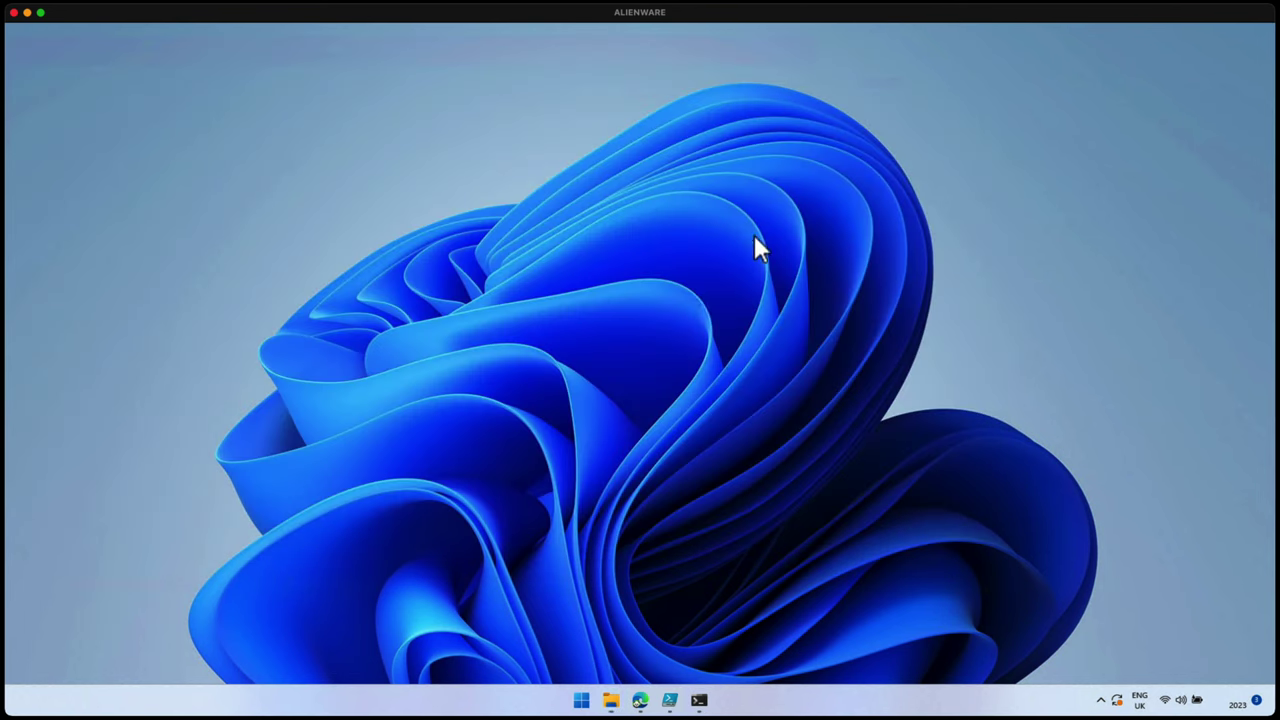
# Step: Restore the Toolkit folder window and select Deploy-Application.exe
pyautogui.moveTo(611, 700)
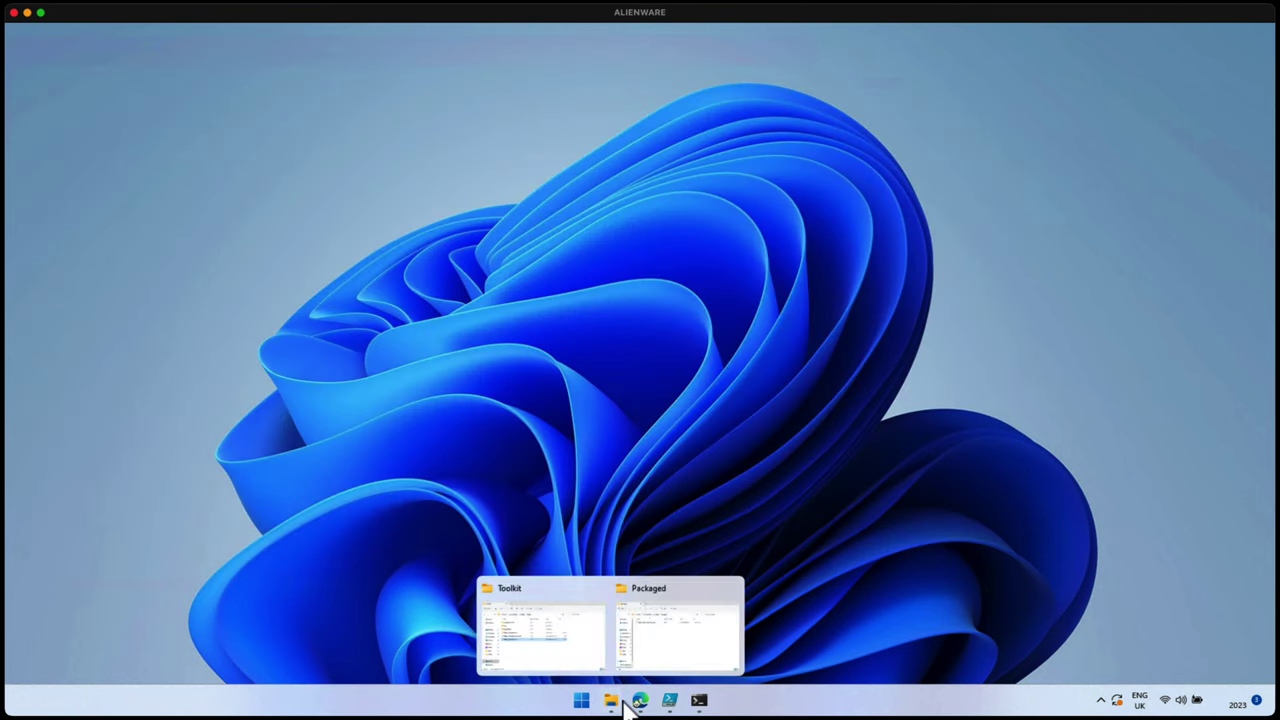
pyautogui.moveTo(665, 633)
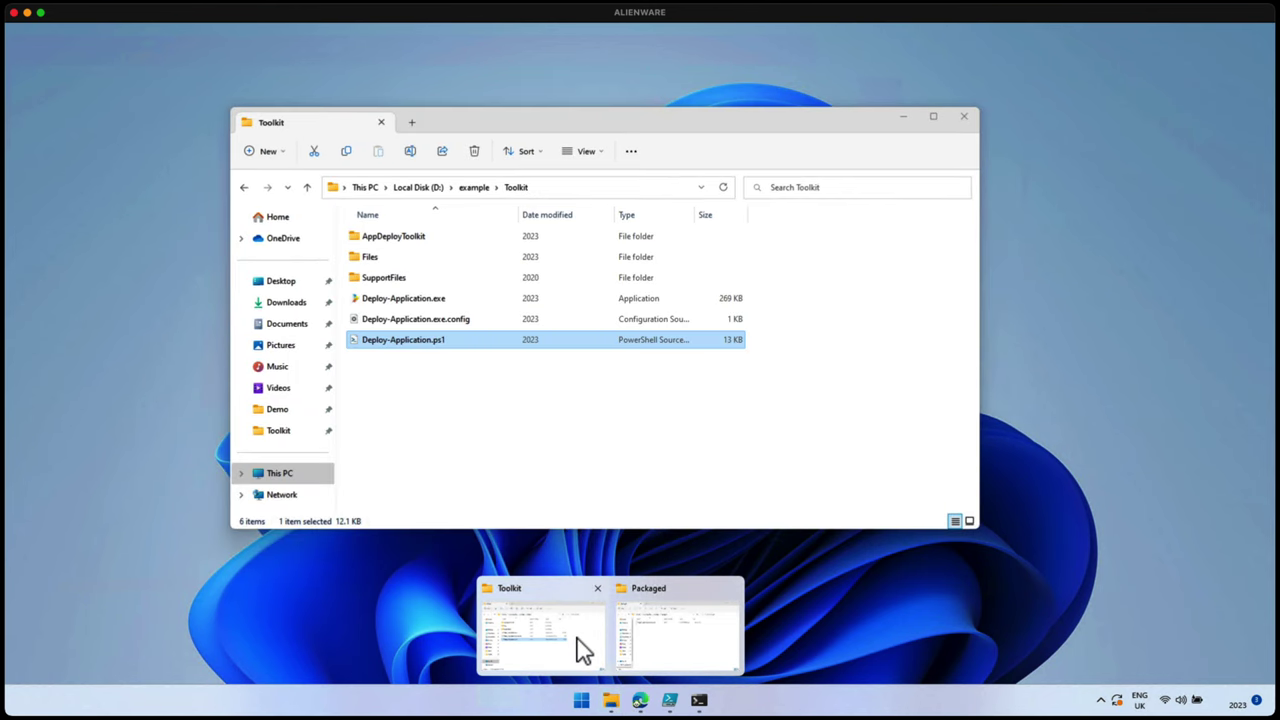
pyautogui.click(583, 648)
pyautogui.click(499, 438)
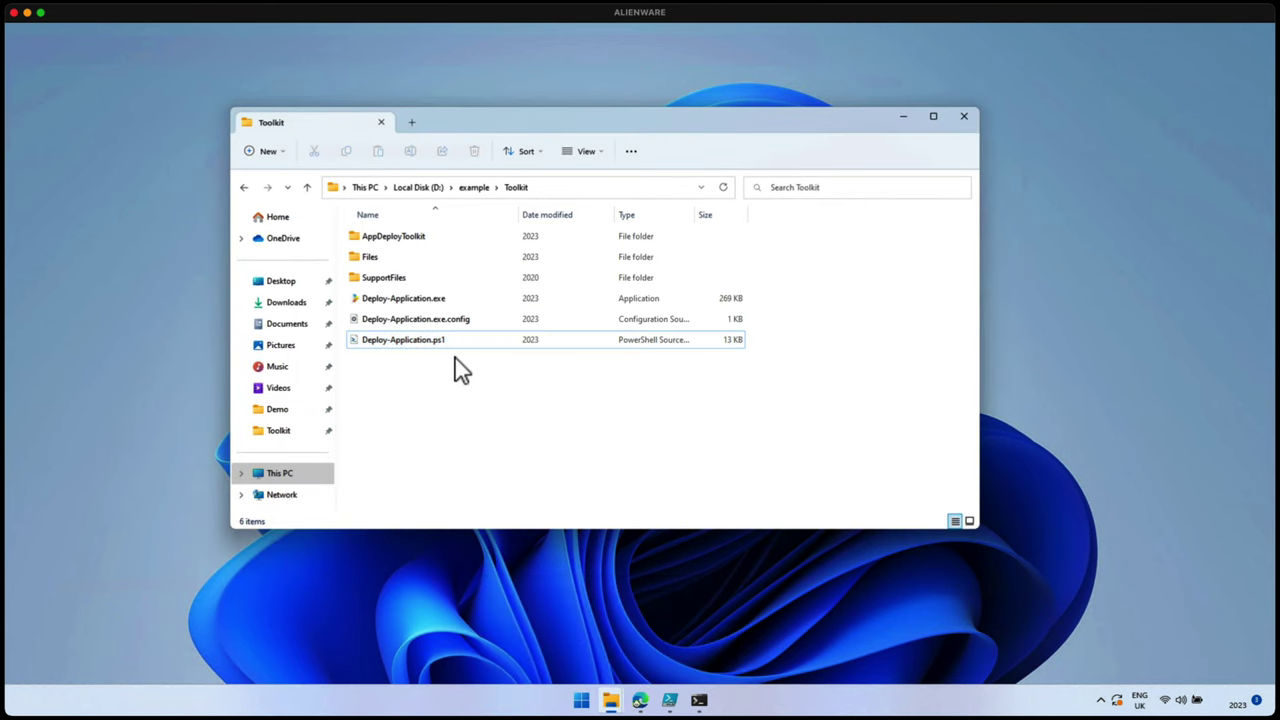
pyautogui.click(447, 300)
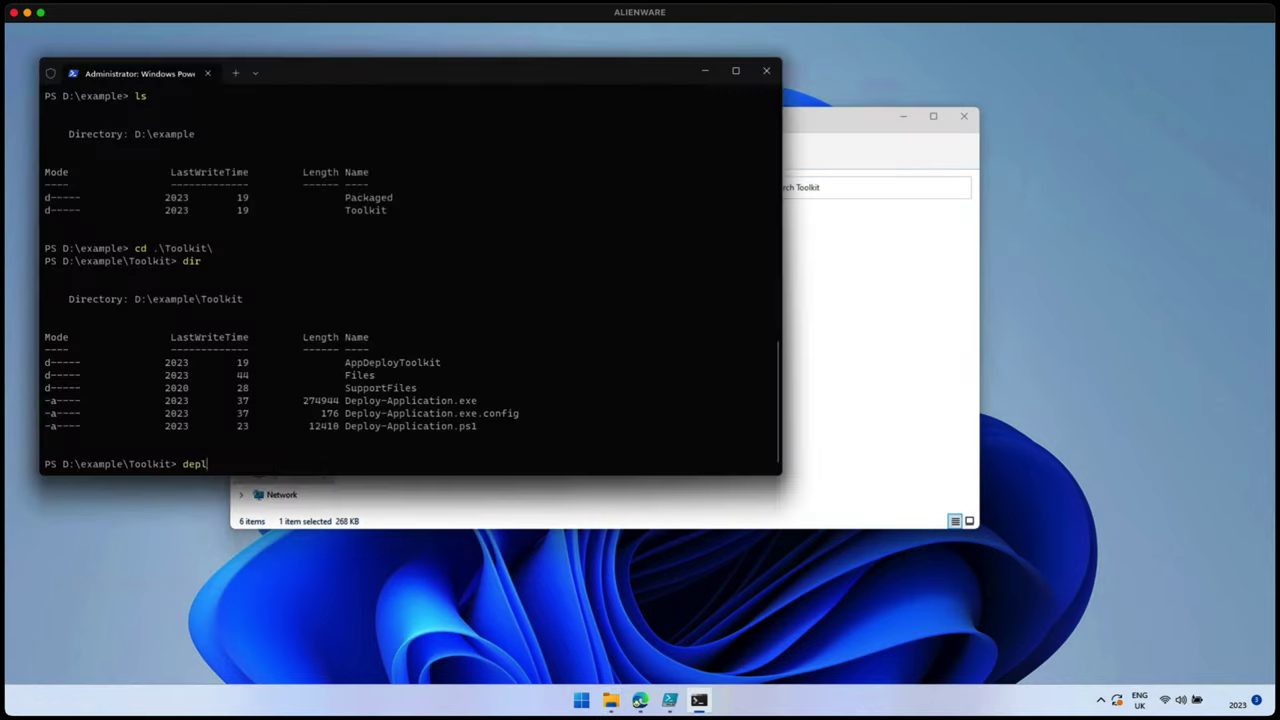
# Step: Run .\Deploy-Application.exe in PowerShell and defer the Zoom installation
pyautogui.press('Tab')
pyautogui.press('Return')
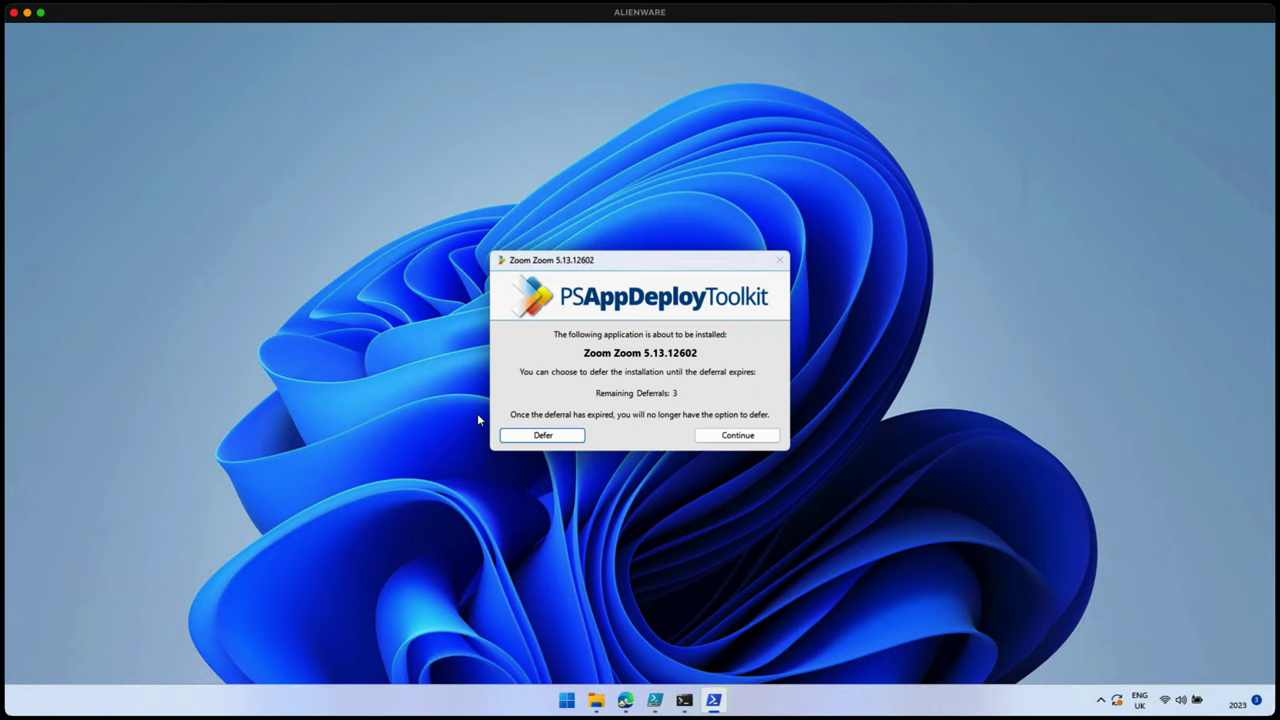
pyautogui.click(537, 437)
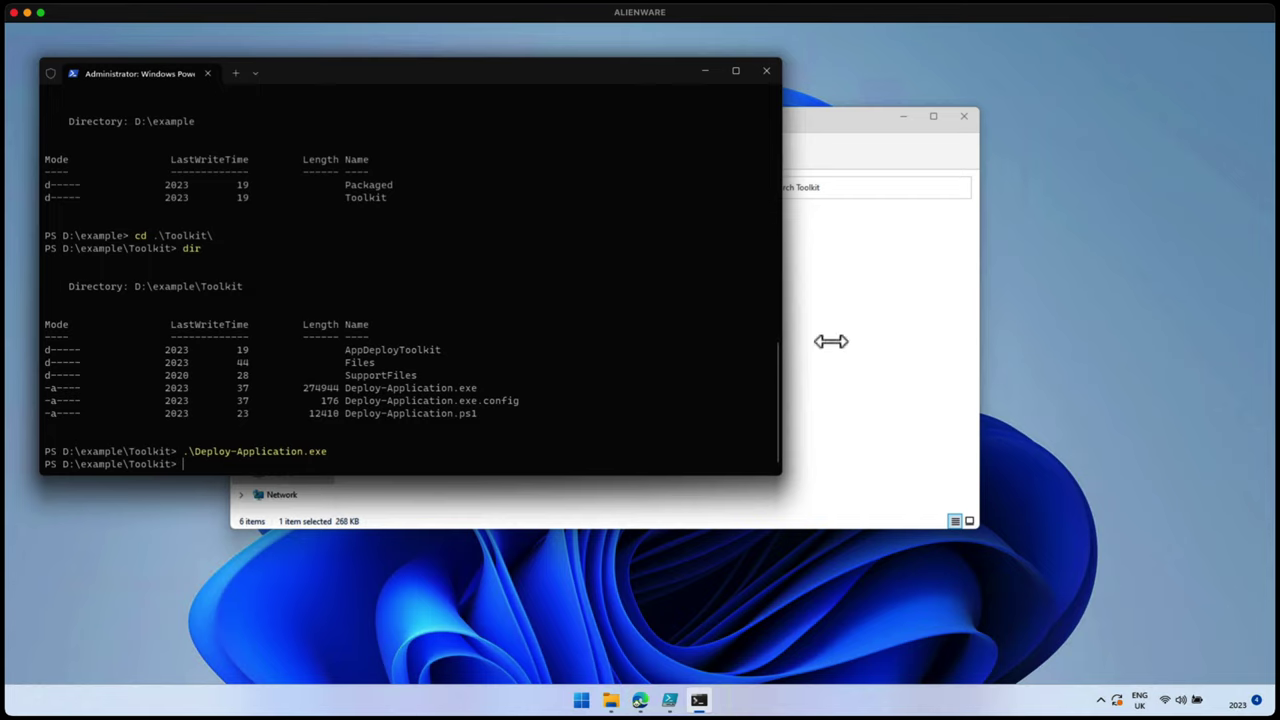
# Step: Rerun .\Deploy-Application.exe and continue the Zoom 5.13.12602 installation to completion
pyautogui.press('Up')
pyautogui.press('Return')
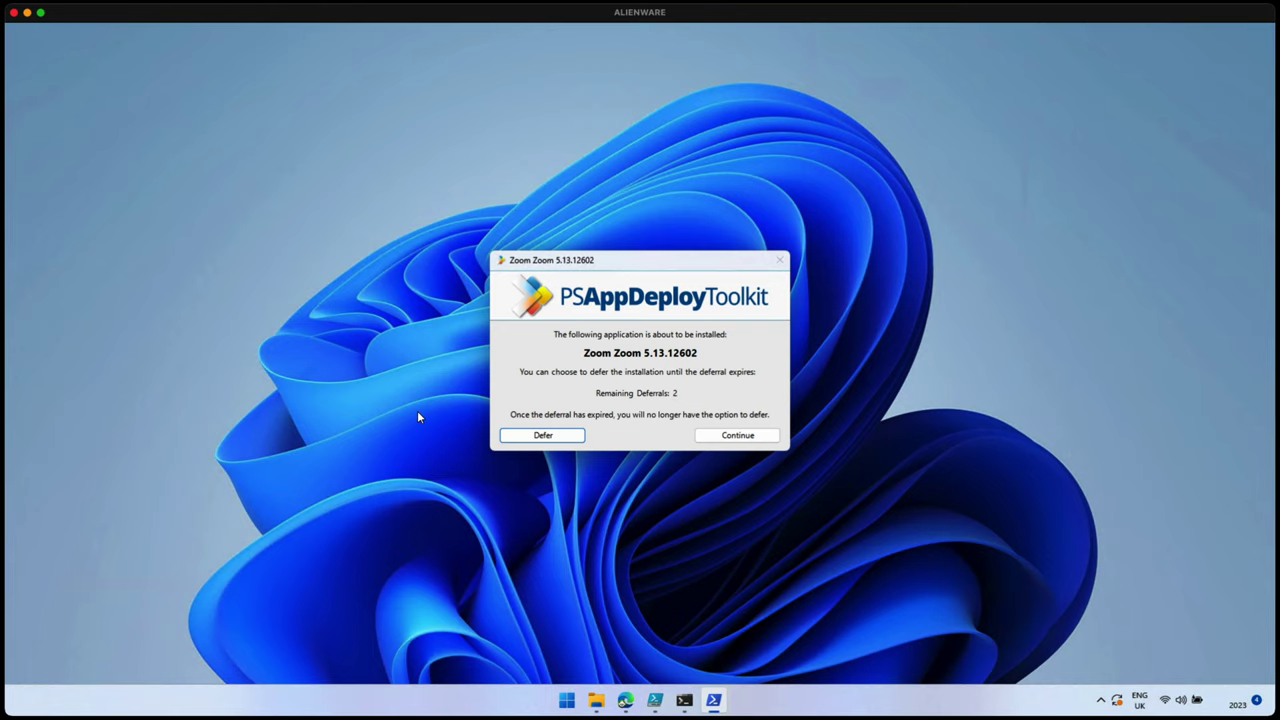
pyautogui.click(727, 437)
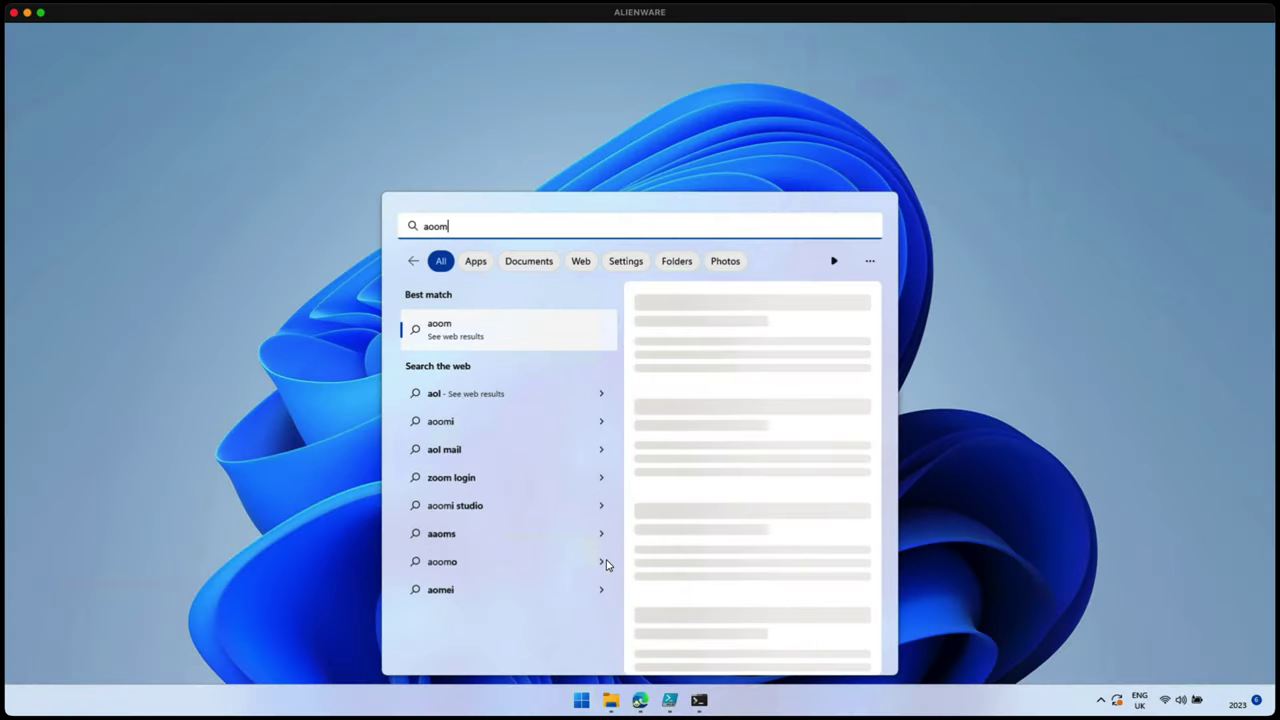
# Step: Search the Start menu for 'zoom' and launch the installed Zoom app
pyautogui.press('BackSpace')
pyautogui.press('BackSpace')
pyautogui.press('BackSpace')
pyautogui.press('BackSpace')
pyautogui.press('BackSpace')
pyautogui.write('x')
pyautogui.press('BackSpace')
pyautogui.write('zoom')
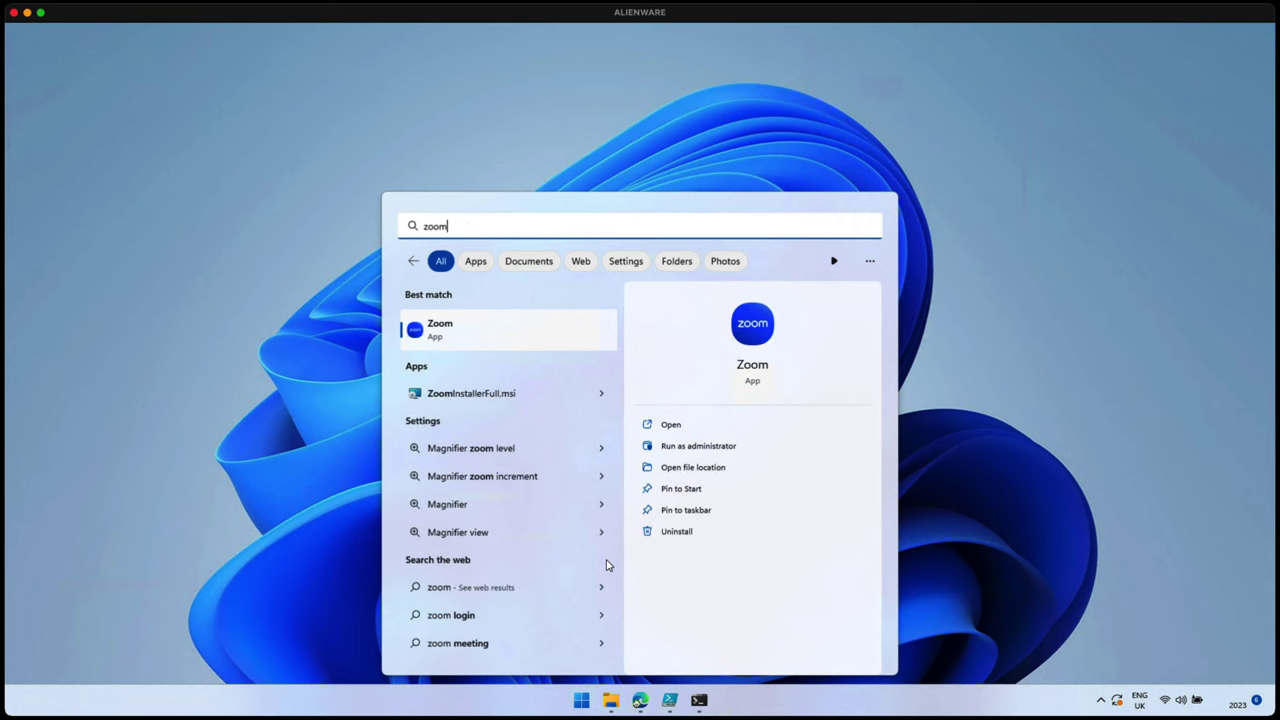
pyautogui.press('Return')
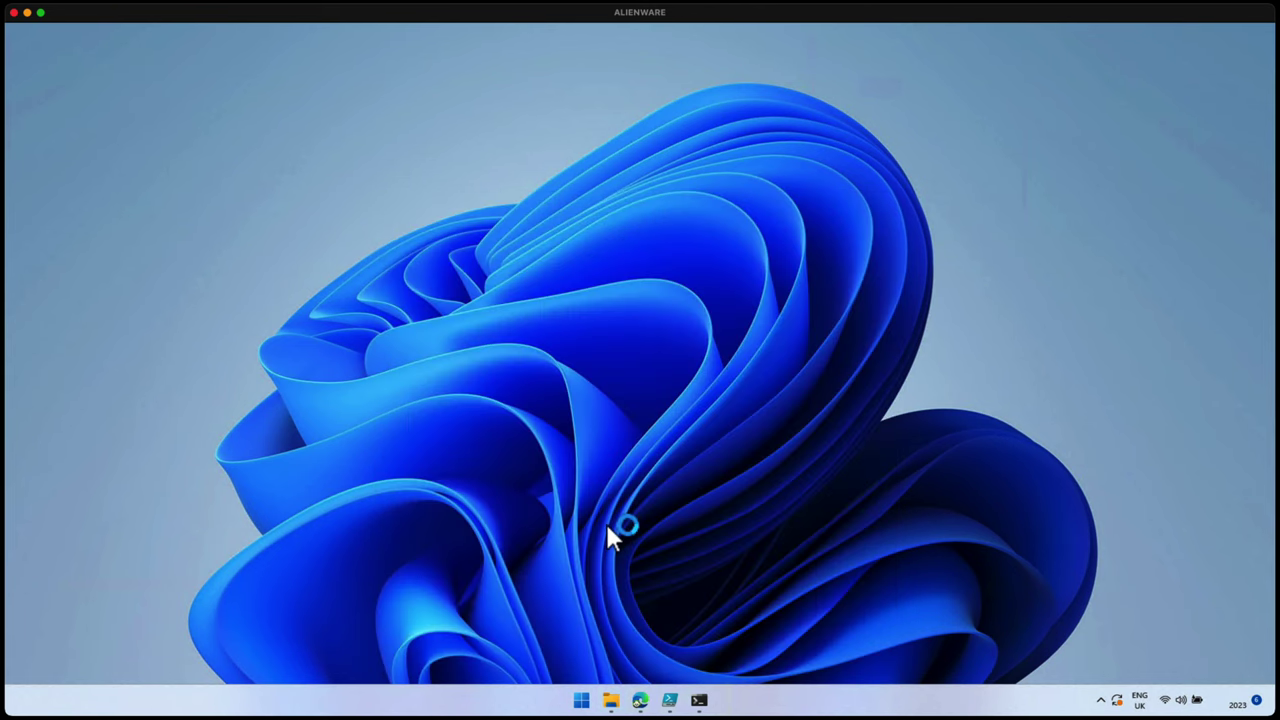